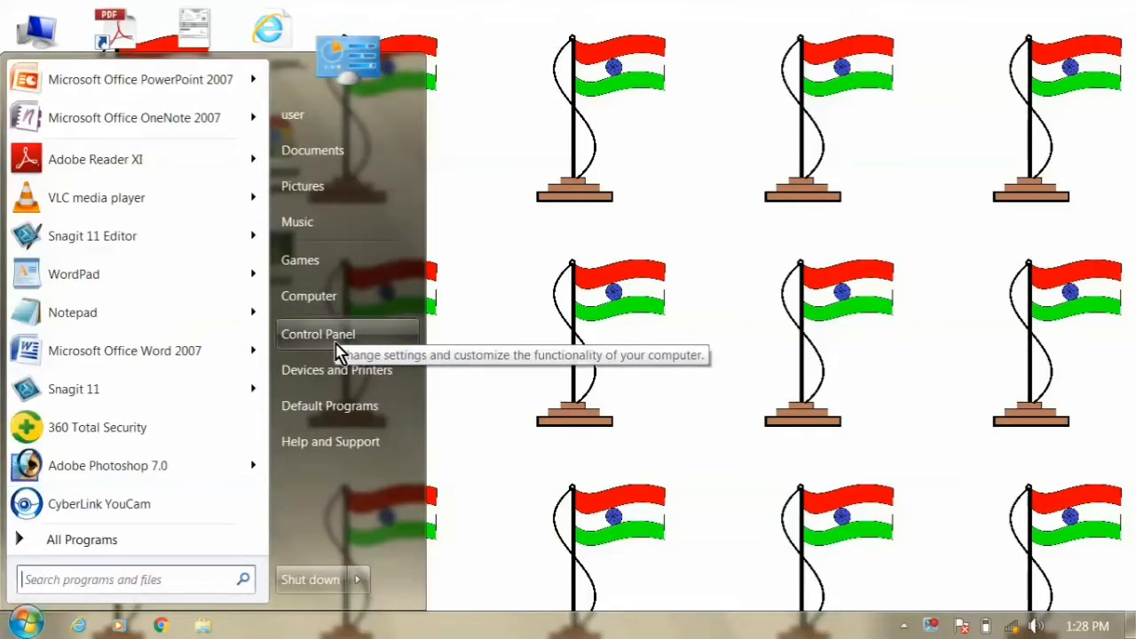
Step: Open the Control Panel and bring up the Mouse properties
left_click(319, 335)
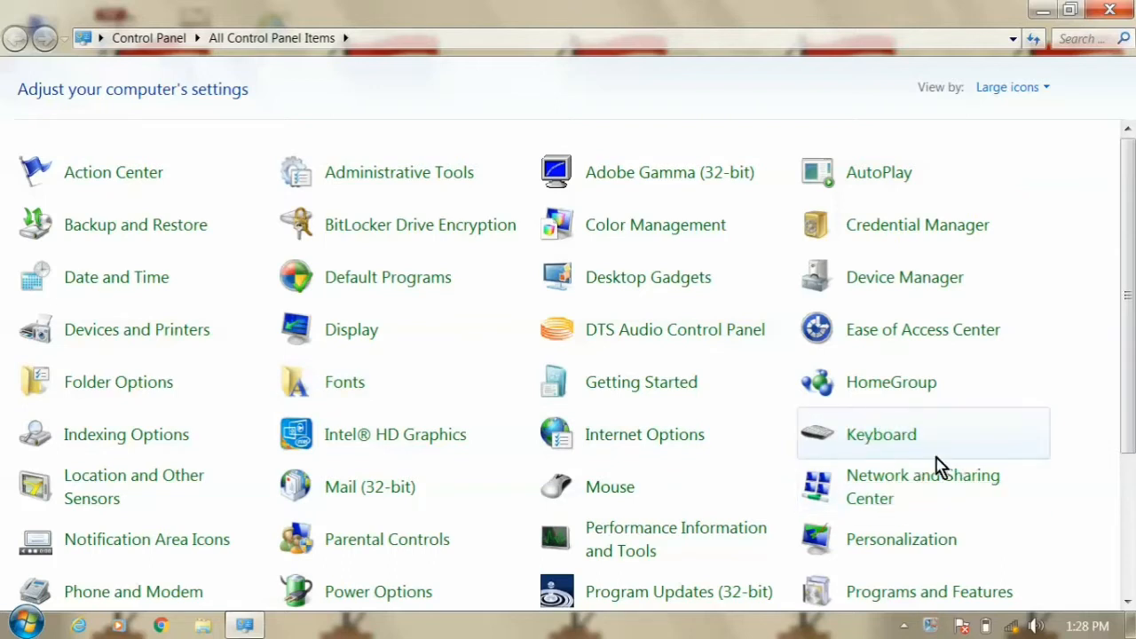
left_click(611, 488)
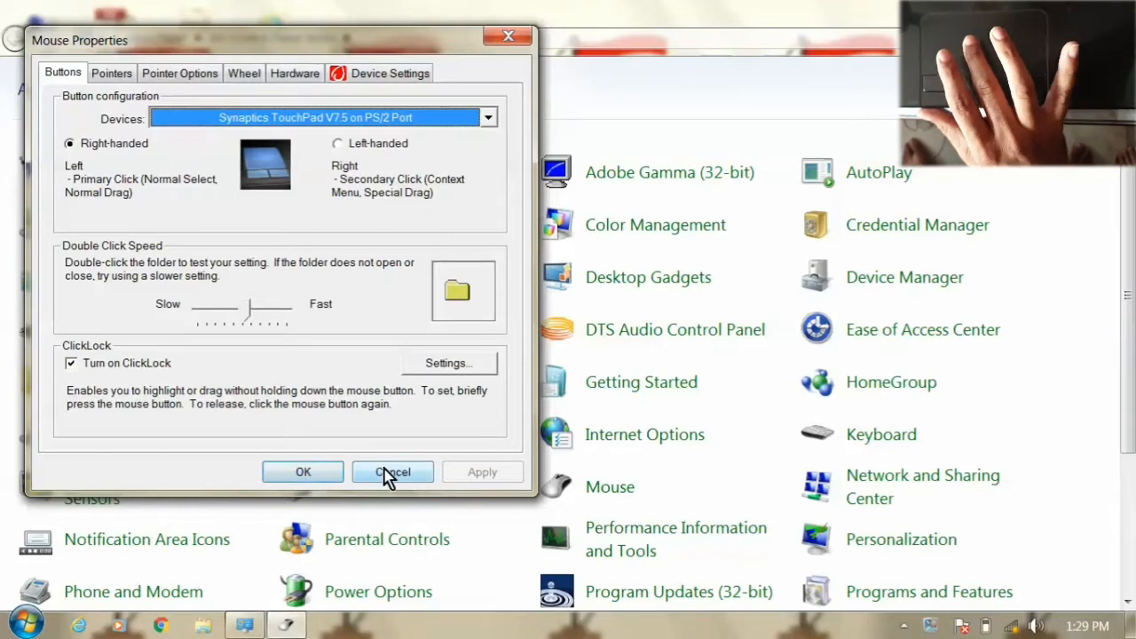
left_click(381, 474)
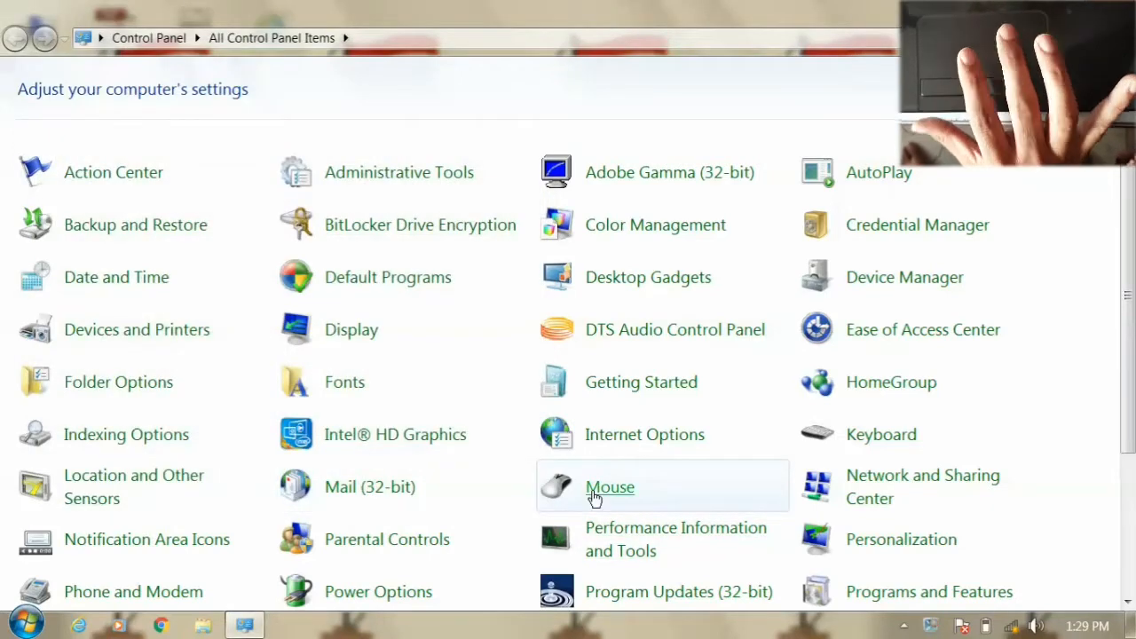
left_click(594, 493)
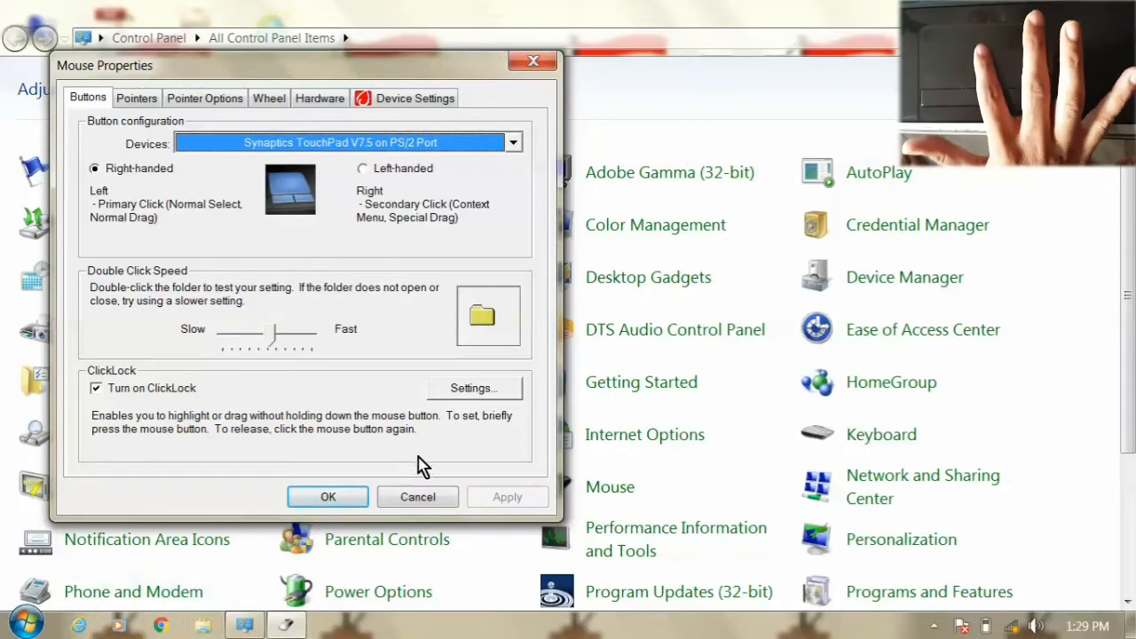
Step: Try the left-handed button configuration for the touchpad and return it to right-handed
left_click(363, 169)
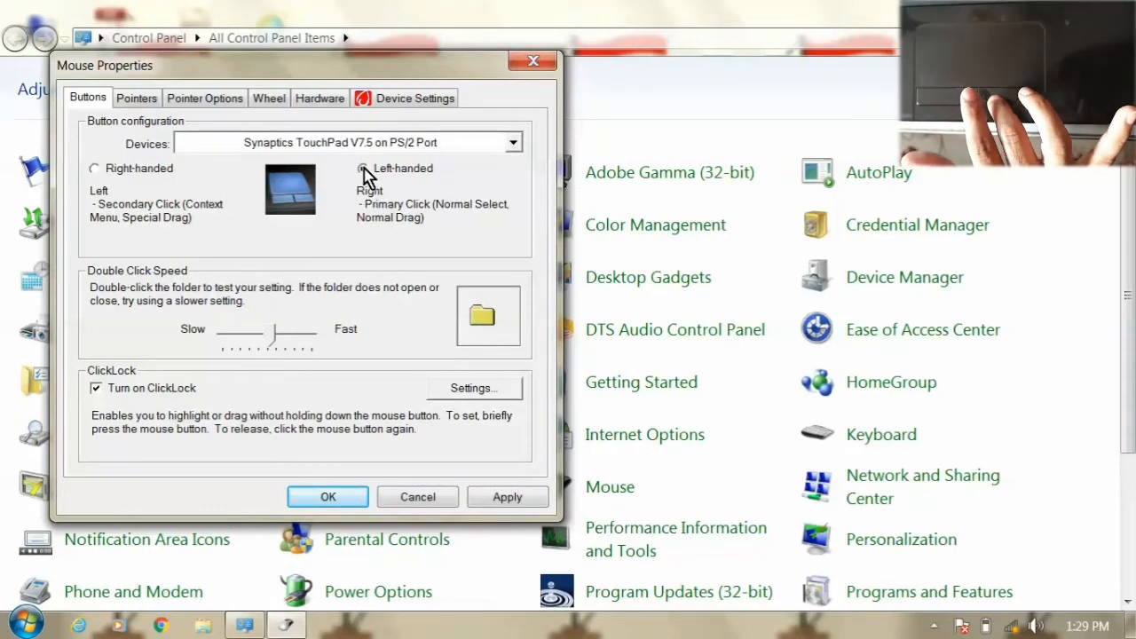
left_click(95, 168)
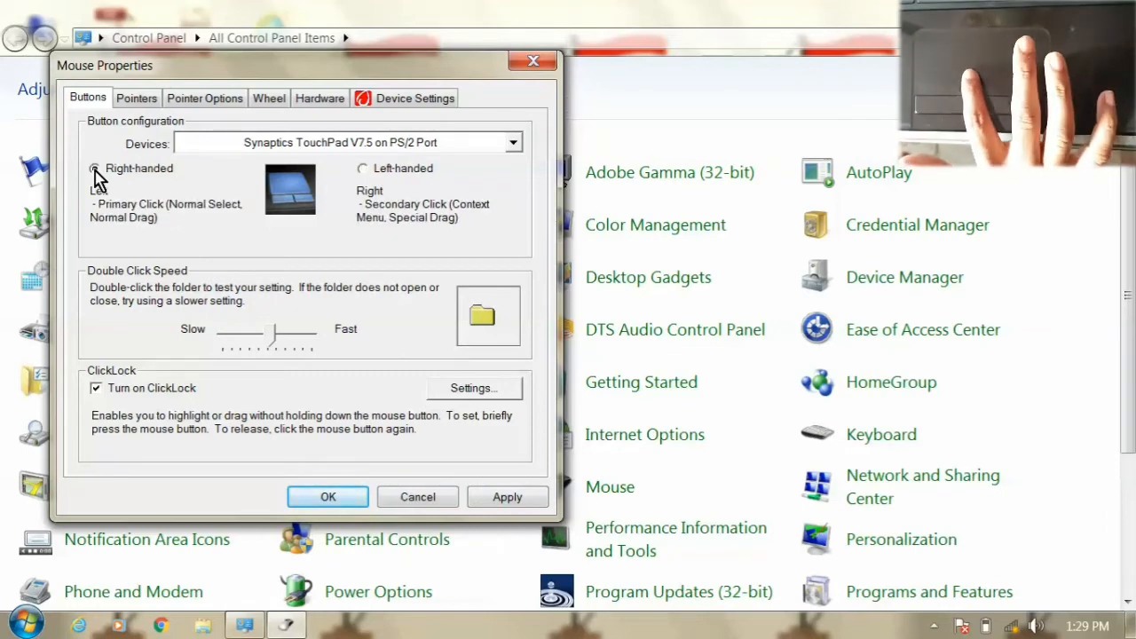
left_click(379, 180)
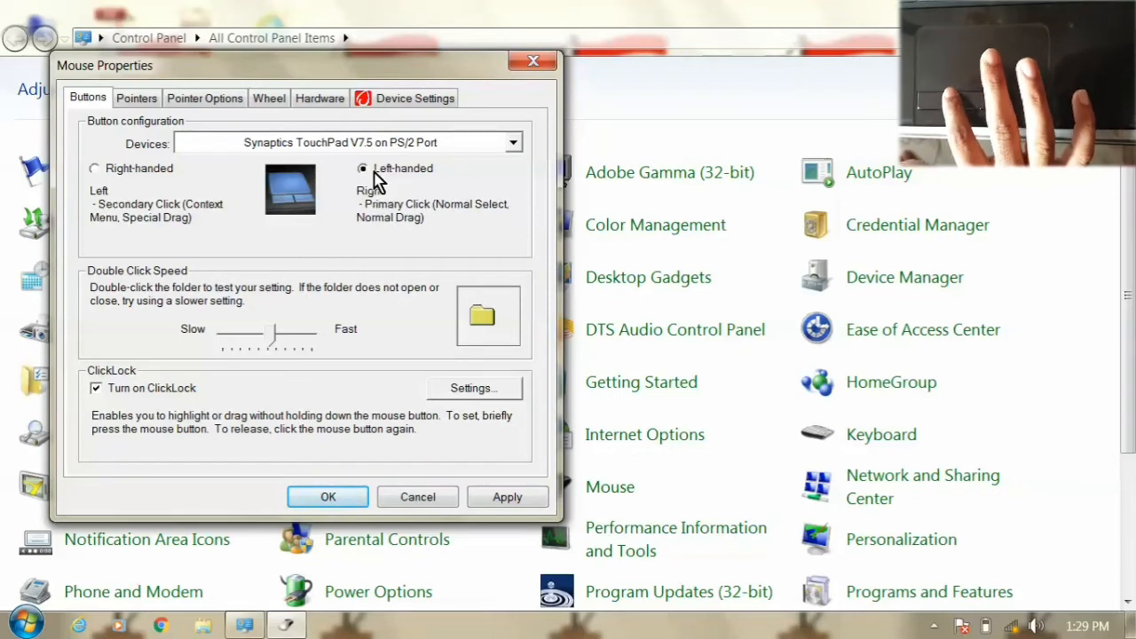
left_click(104, 179)
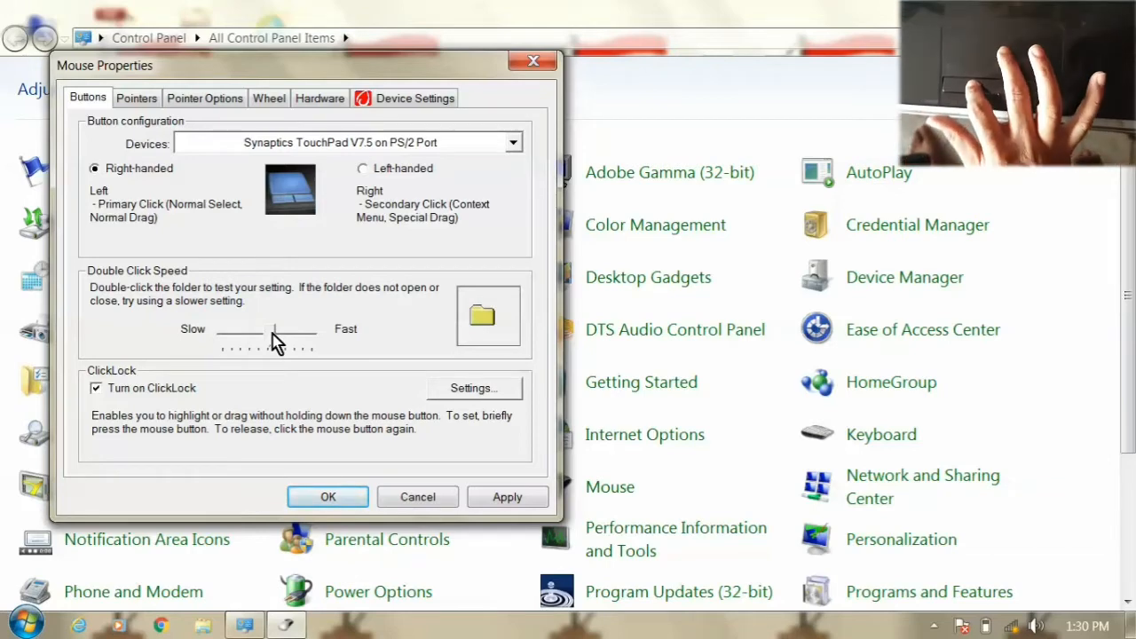
Step: Try the slow end of the double-click speed, set it to the fastest position, and save the mouse settings
left_click_drag(273, 337, 230, 339)
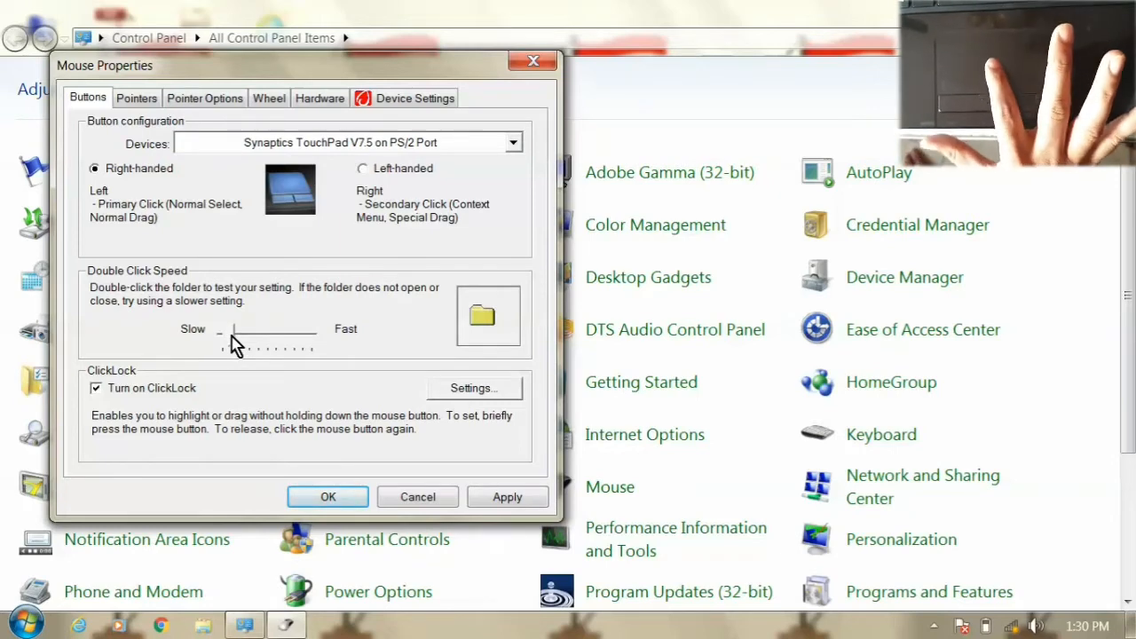
left_click_drag(232, 337, 500, 504)
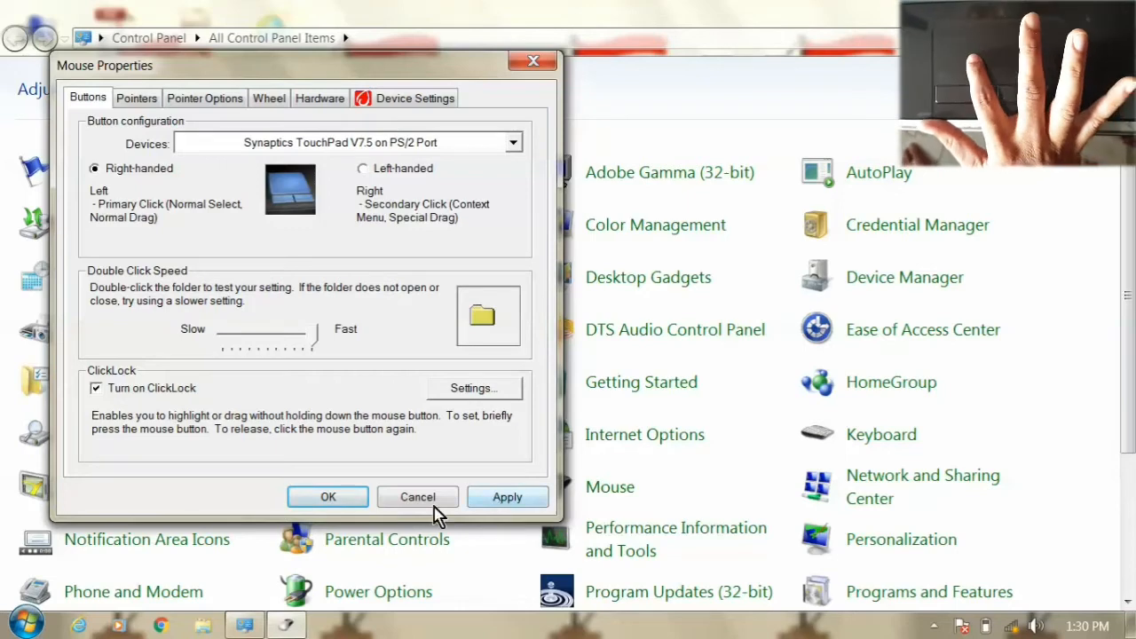
left_click(318, 498)
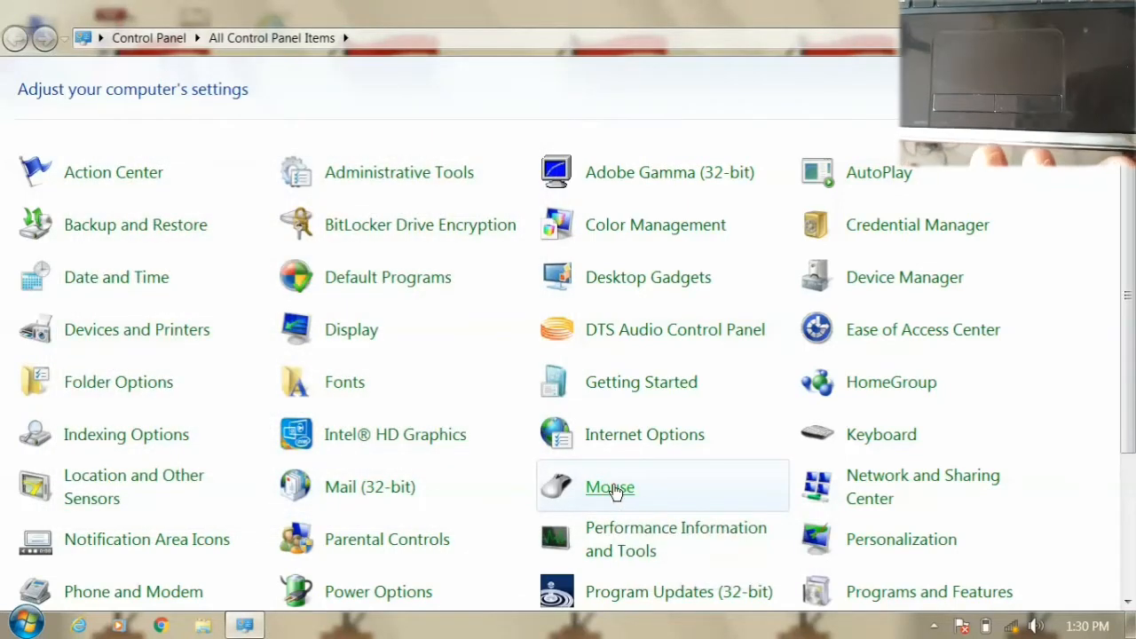
Step: Reopen the Mouse properties, set the double-click speed slightly faster than medium, and save the settings with ClickLock turned on
left_click(617, 490)
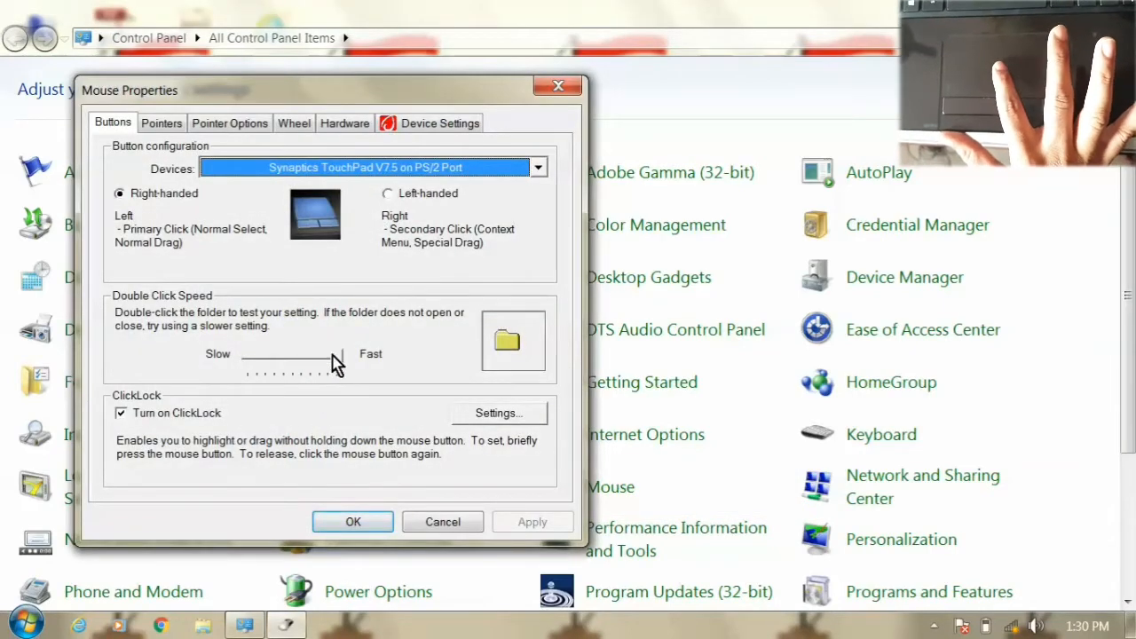
left_click_drag(337, 362, 300, 364)
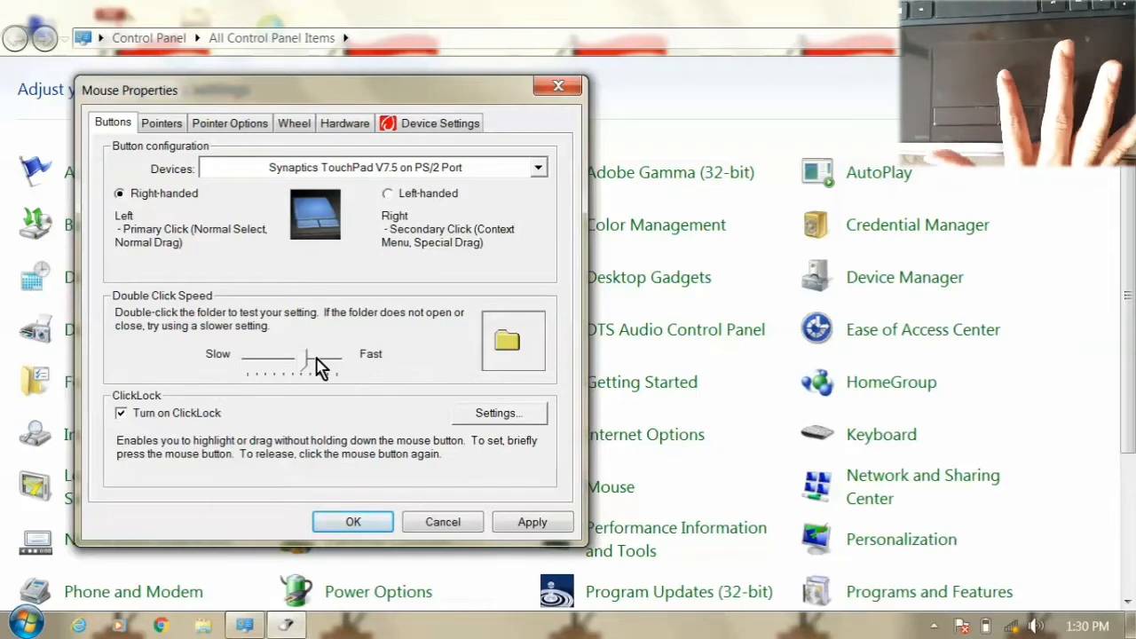
left_click(122, 413)
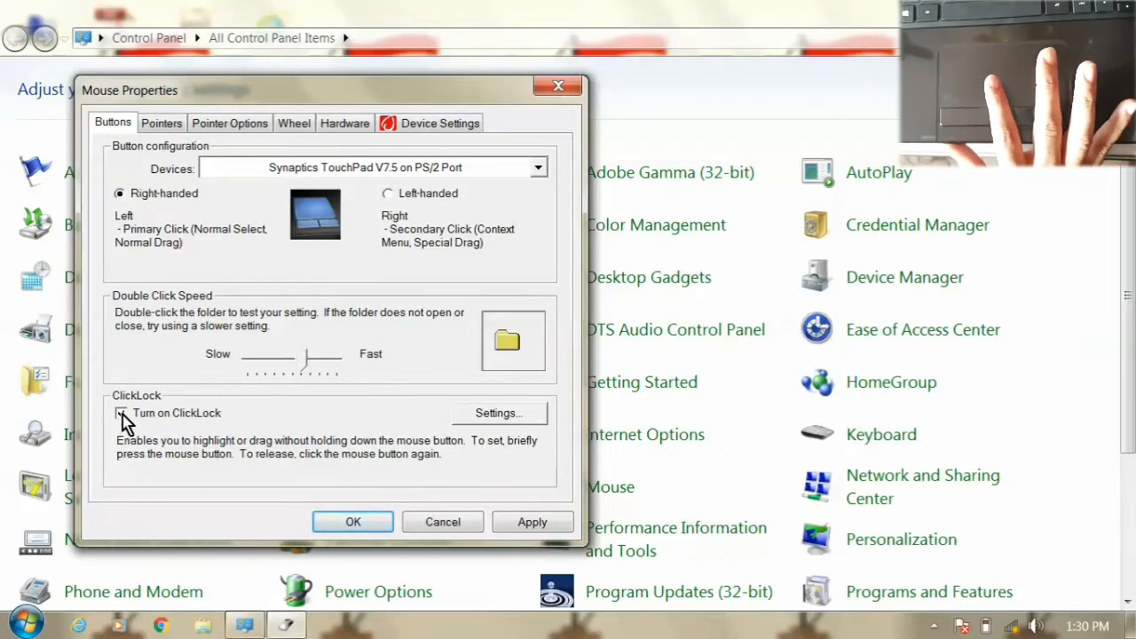
left_click(122, 412)
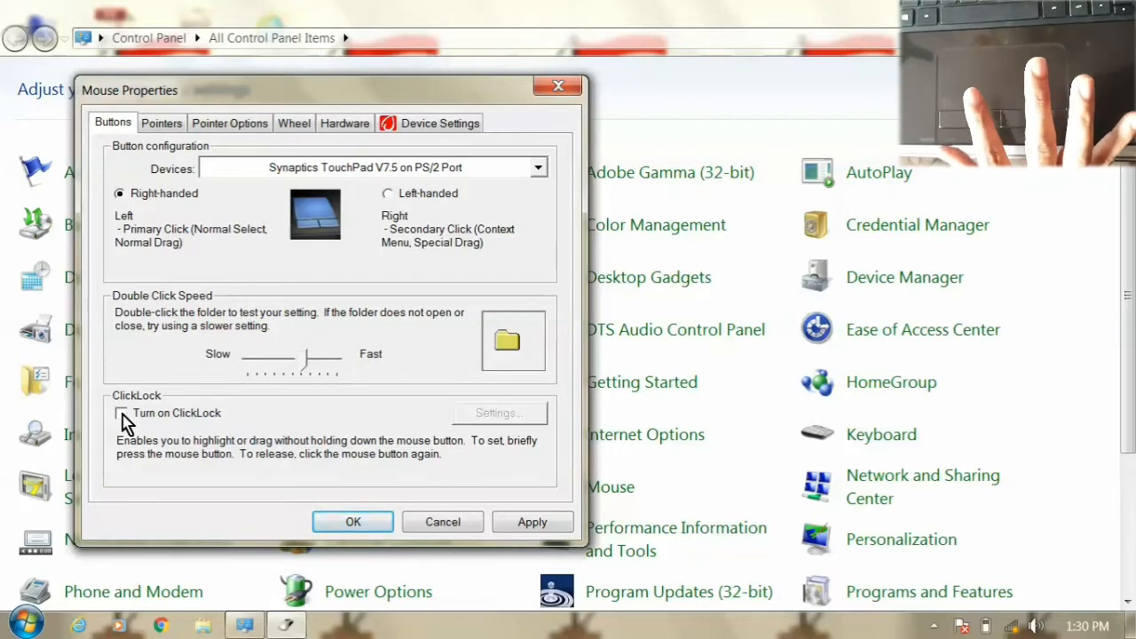
left_click(121, 412)
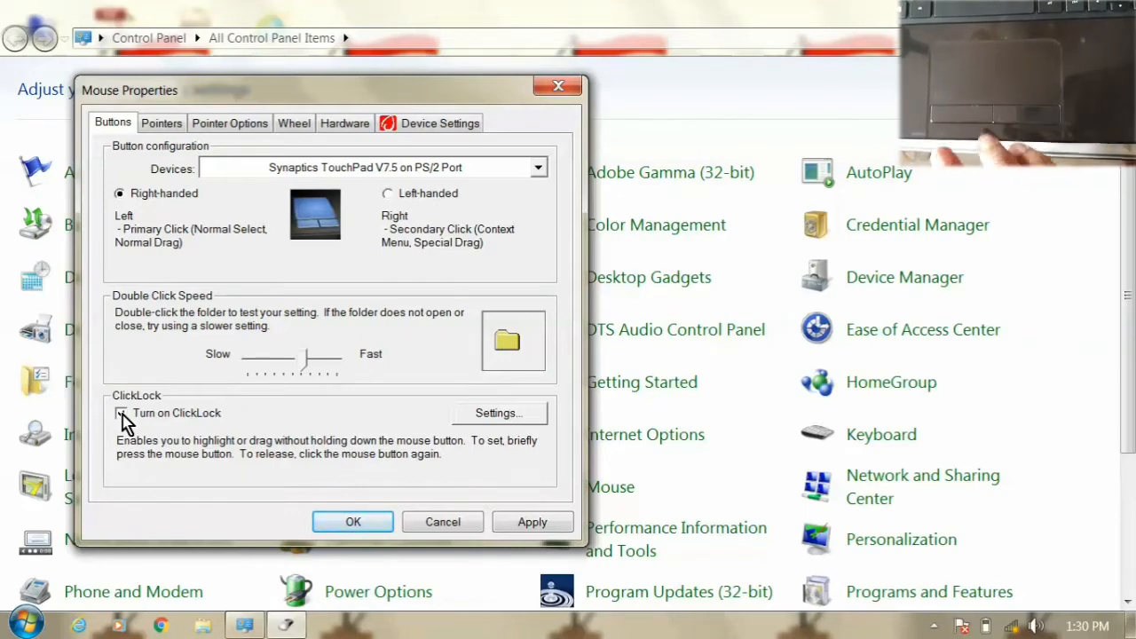
left_click(121, 414)
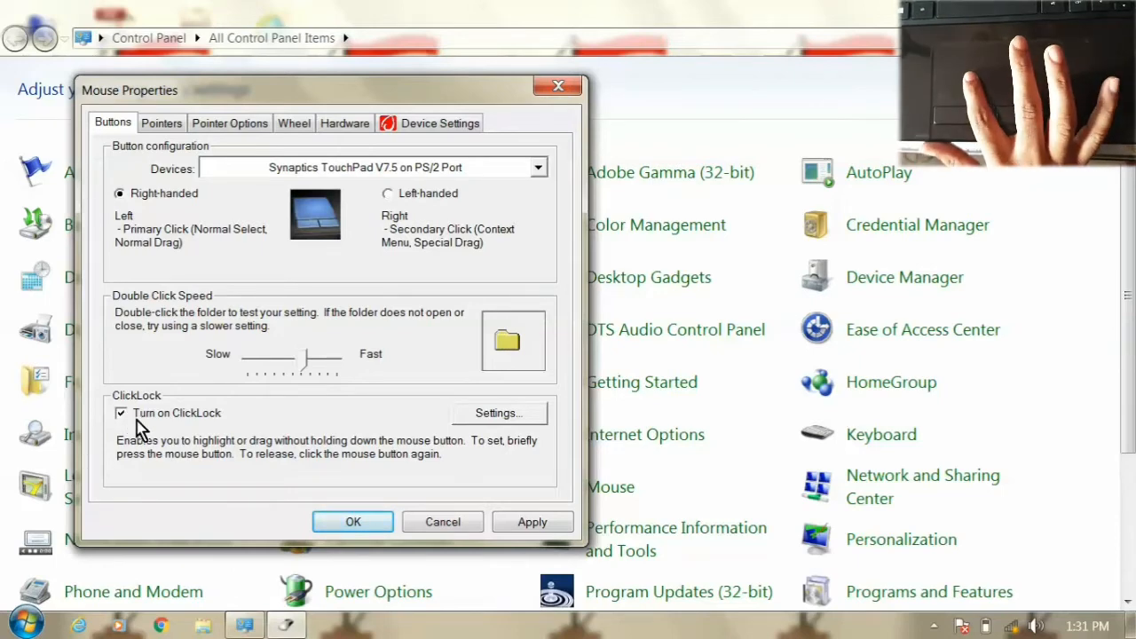
left_click(343, 527)
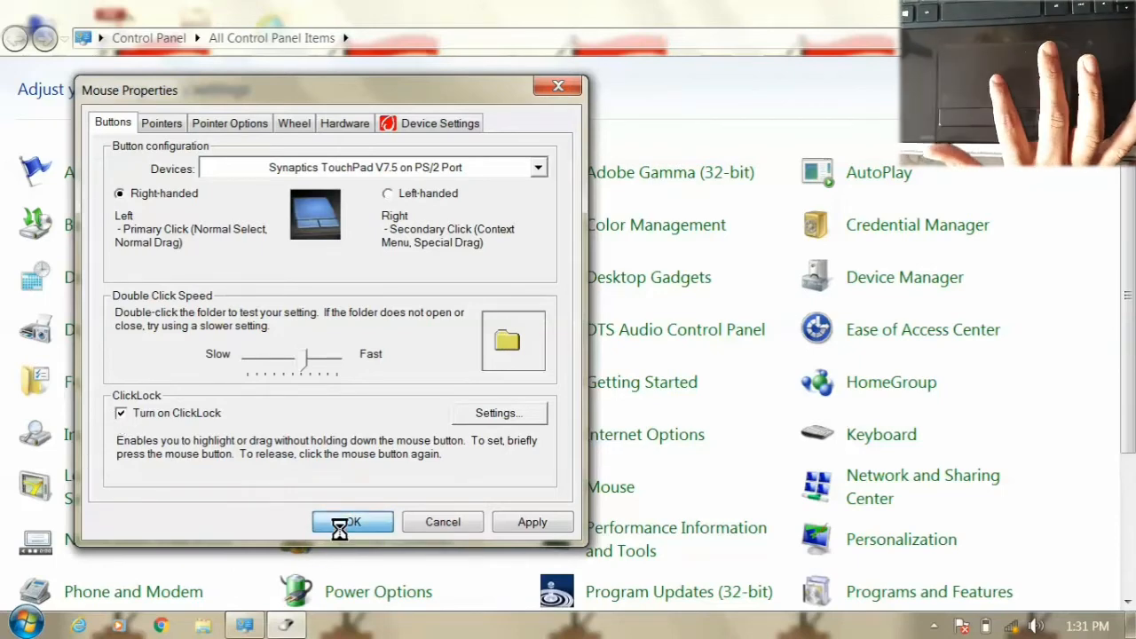
Step: Open Microsoft Word and enter two lines of random letters as sample text in the blank document
left_click(24, 626)
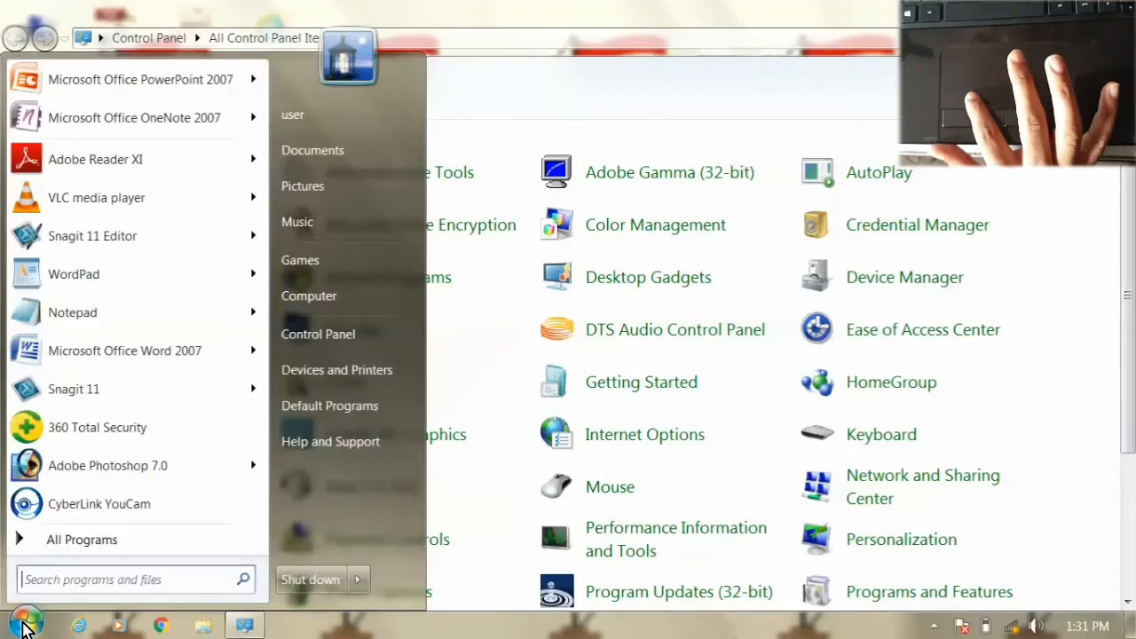
left_click(162, 353)
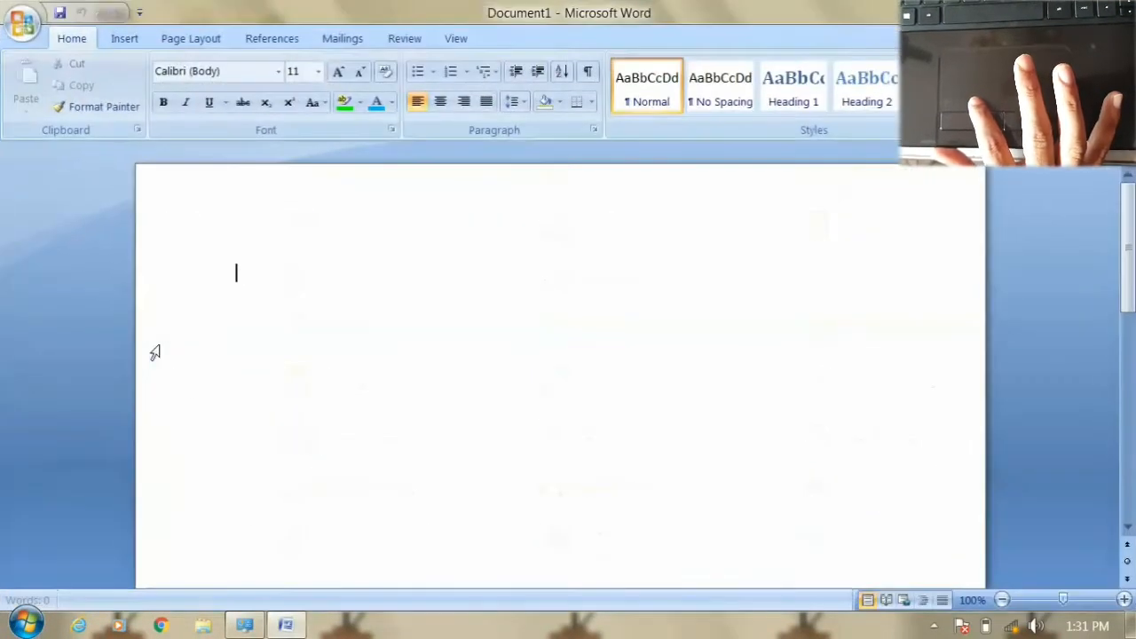
type("Keb fkeb fkje bfkj bf")
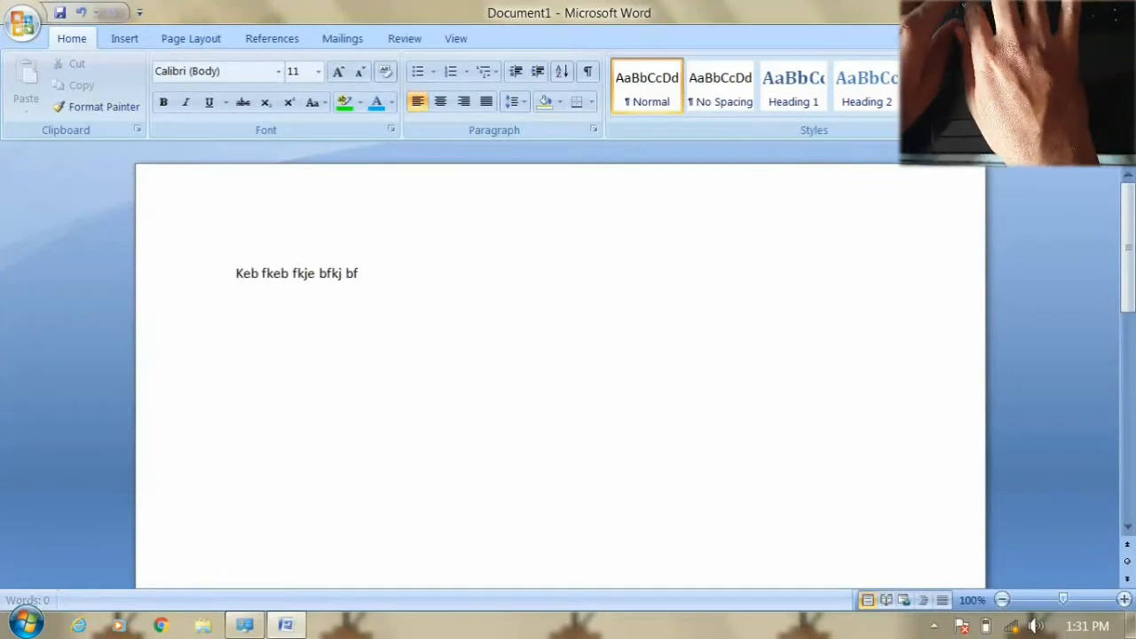
type("kj bjh bfk jbefkj ebfkj brfkj dbrf e")
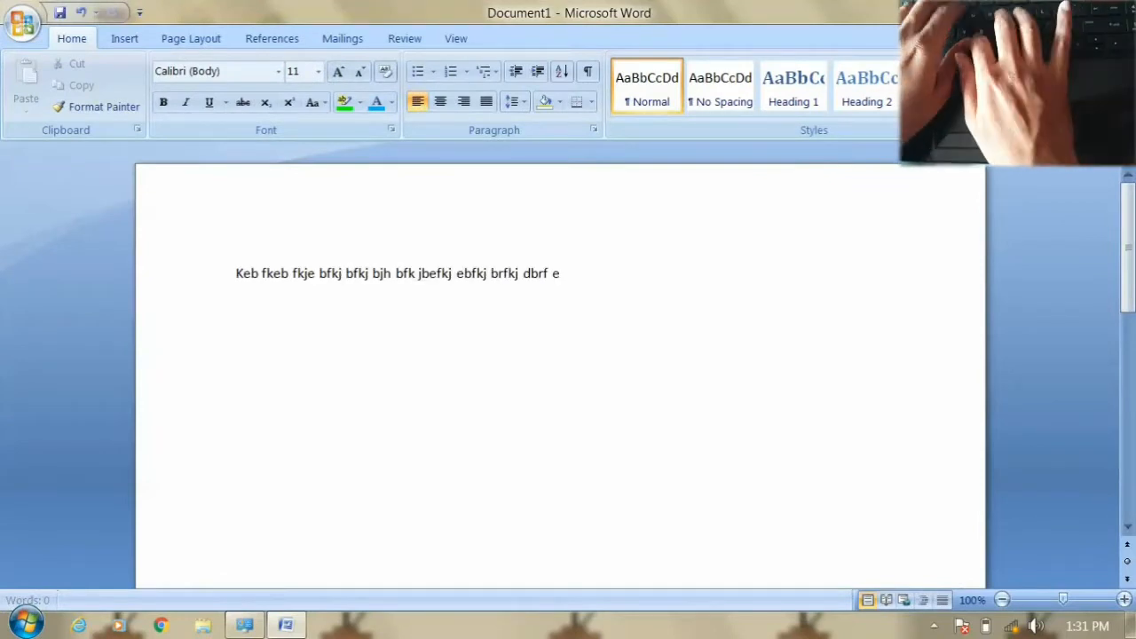
key("Return")
type("Drgm bdkjrfb dkjrf befkj bfkj bf kjsebf ksj")
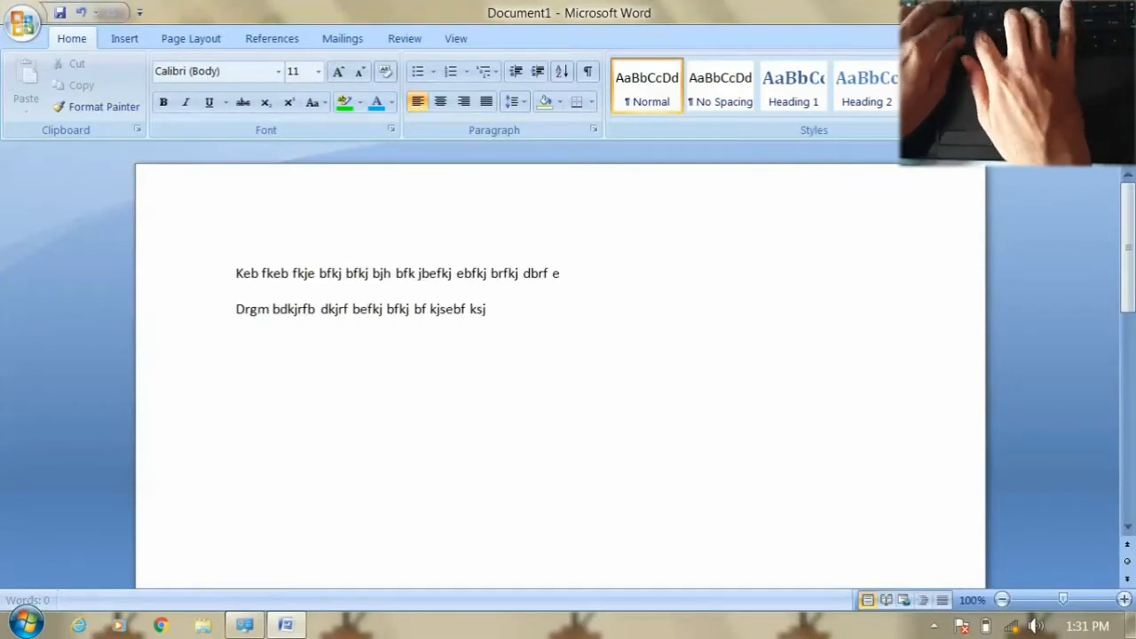
type("efb kjfb dkjrbf j")
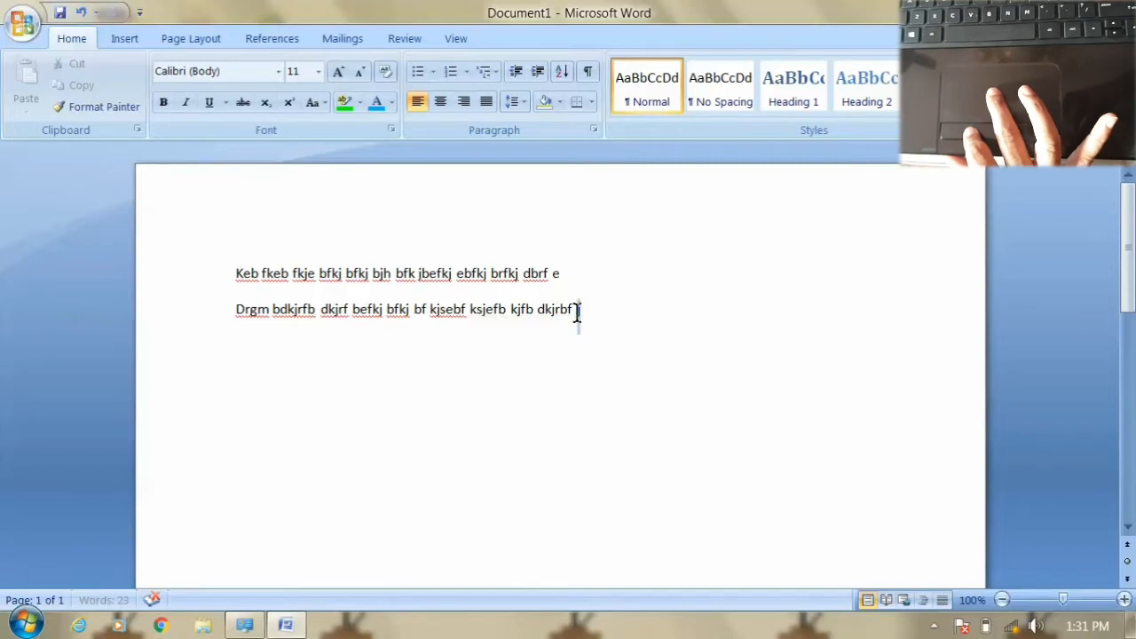
Step: Test ClickLock by selecting from the end of the second line back into the first line, and clear the selection
left_click_drag(578, 310, 383, 274)
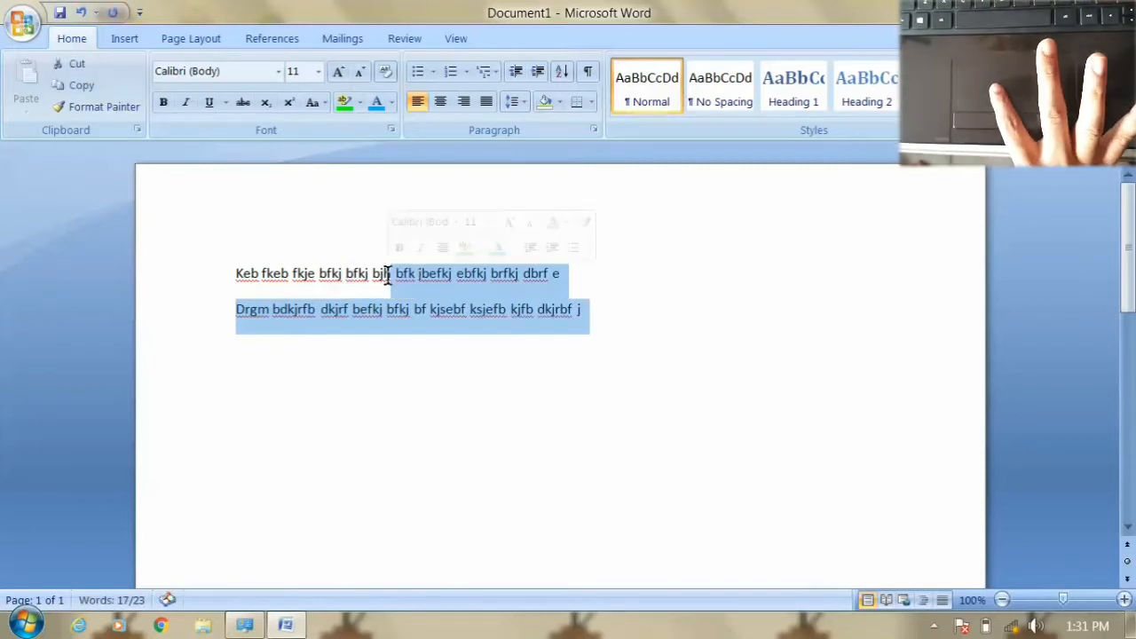
left_click(423, 325)
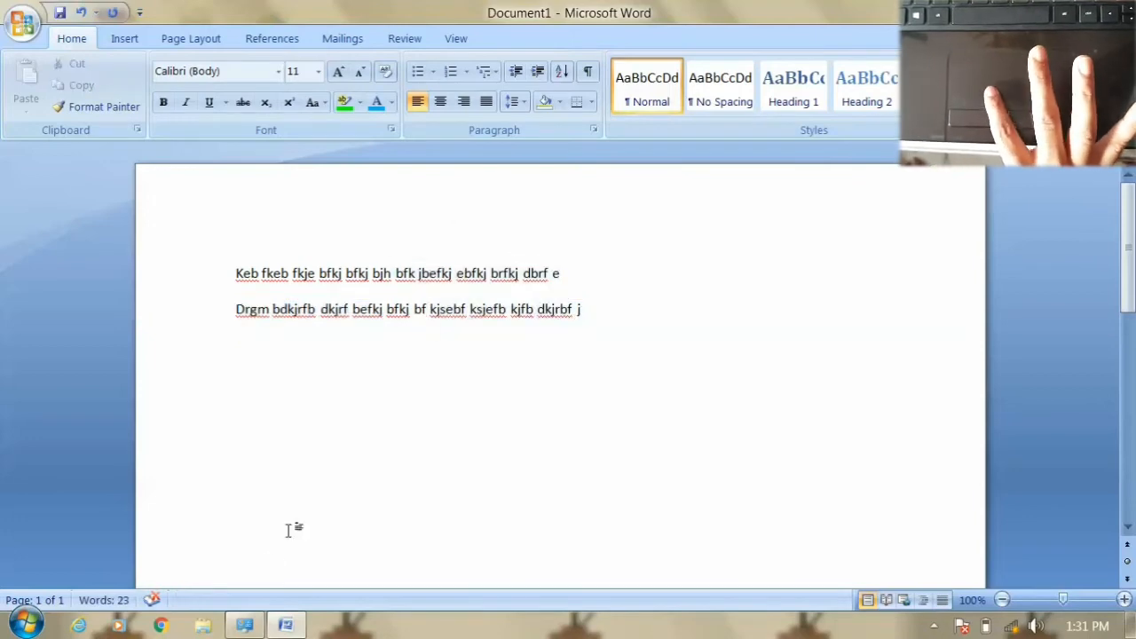
Step: Return to the Control Panel, turn off ClickLock in the Mouse properties, and save the settings
left_click(244, 626)
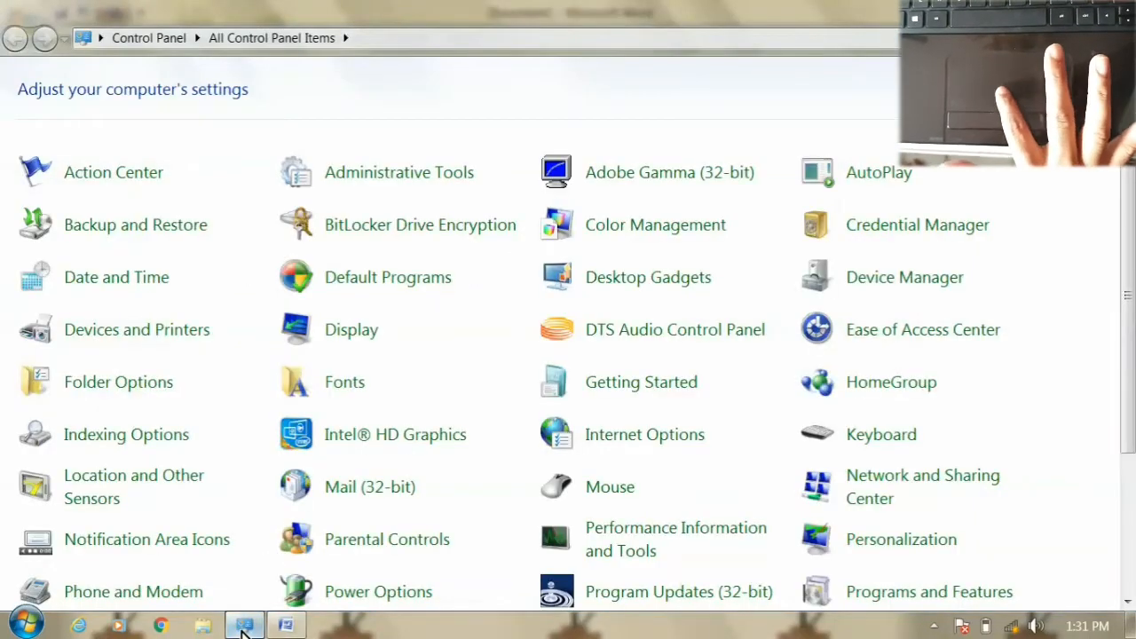
left_click(610, 488)
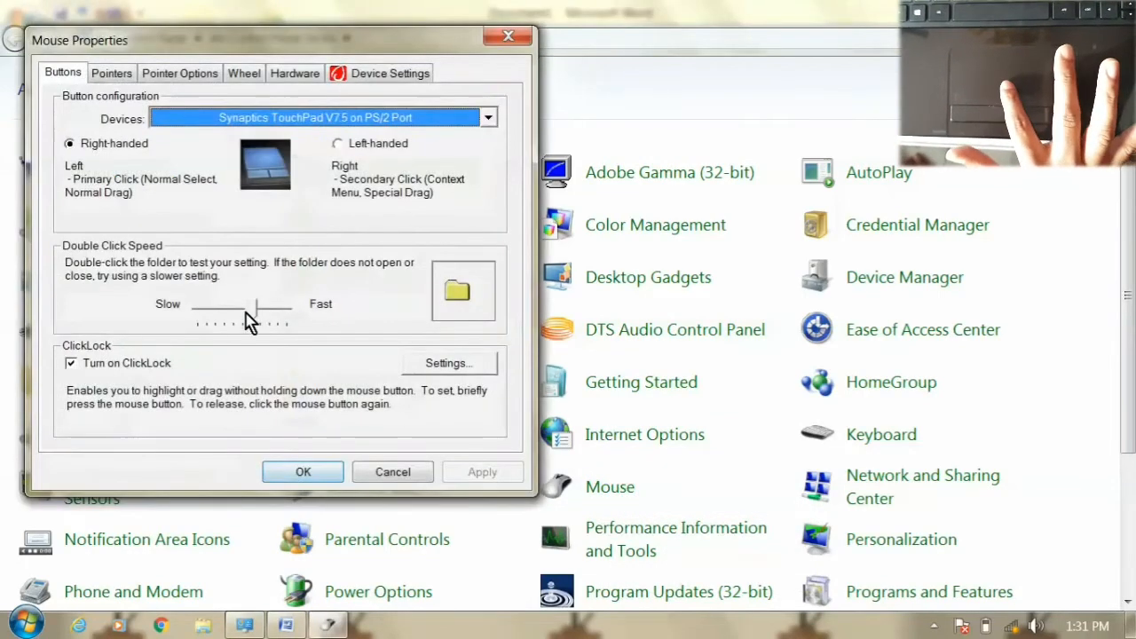
left_click(71, 364)
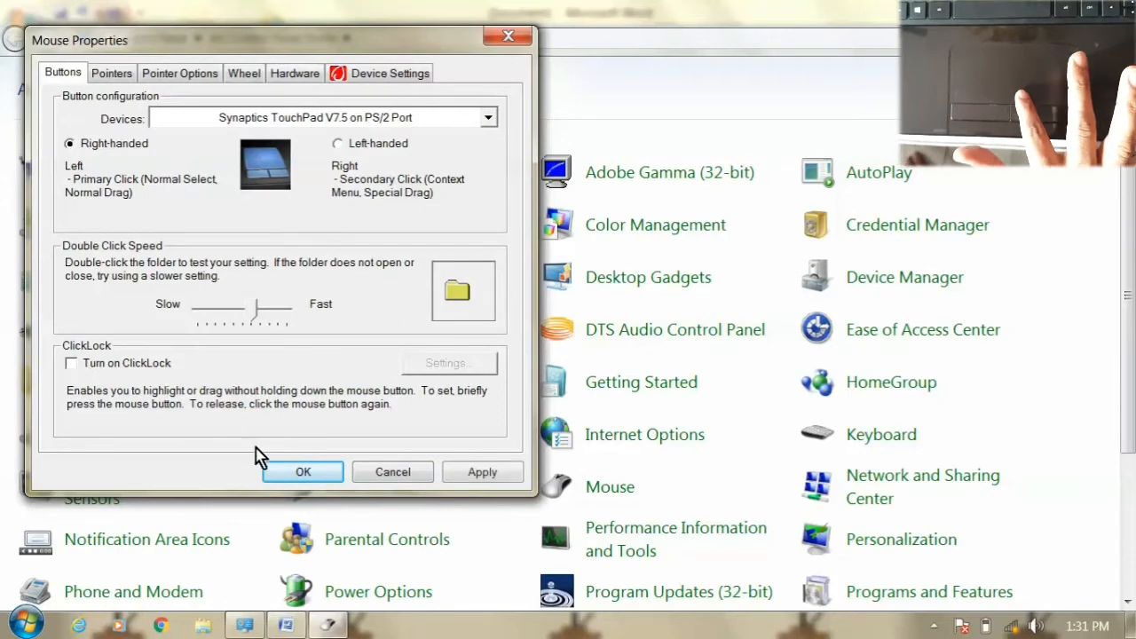
left_click(296, 471)
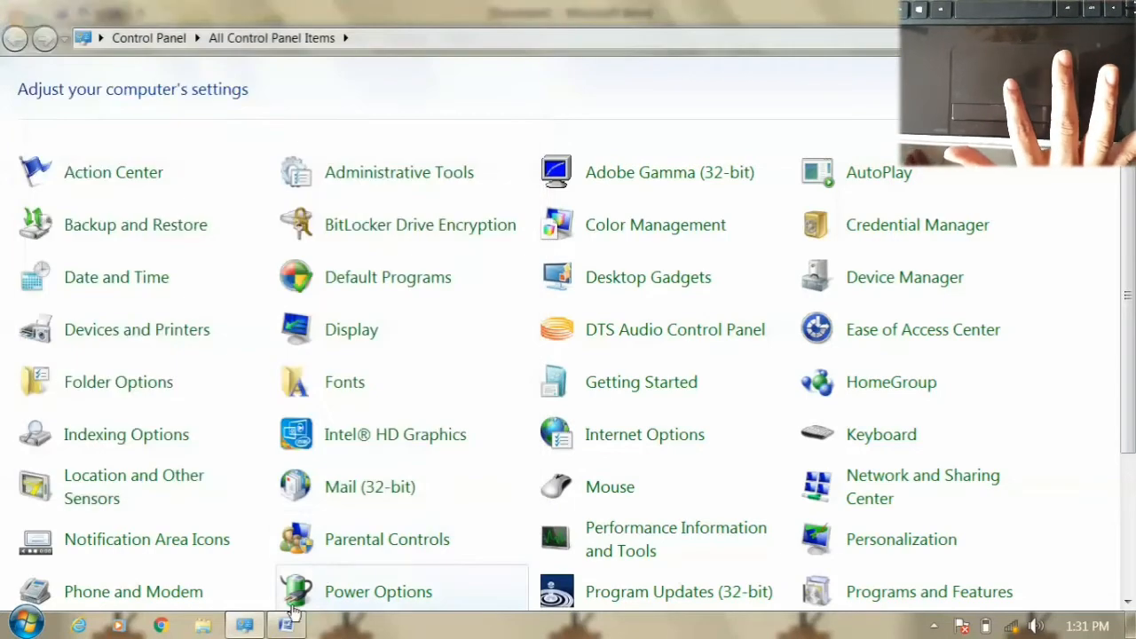
Step: Switch to the Word document, test normal text selection across both lines without ClickLock, and clear the selection
left_click(286, 624)
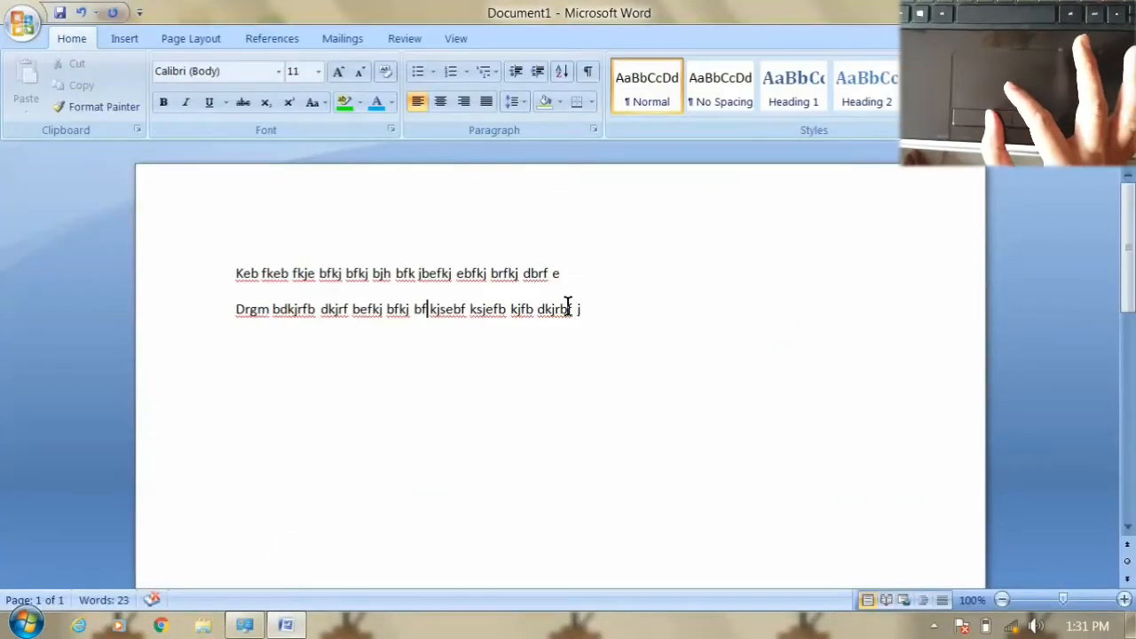
left_click_drag(568, 307, 521, 289)
left_click_drag(511, 291, 417, 258)
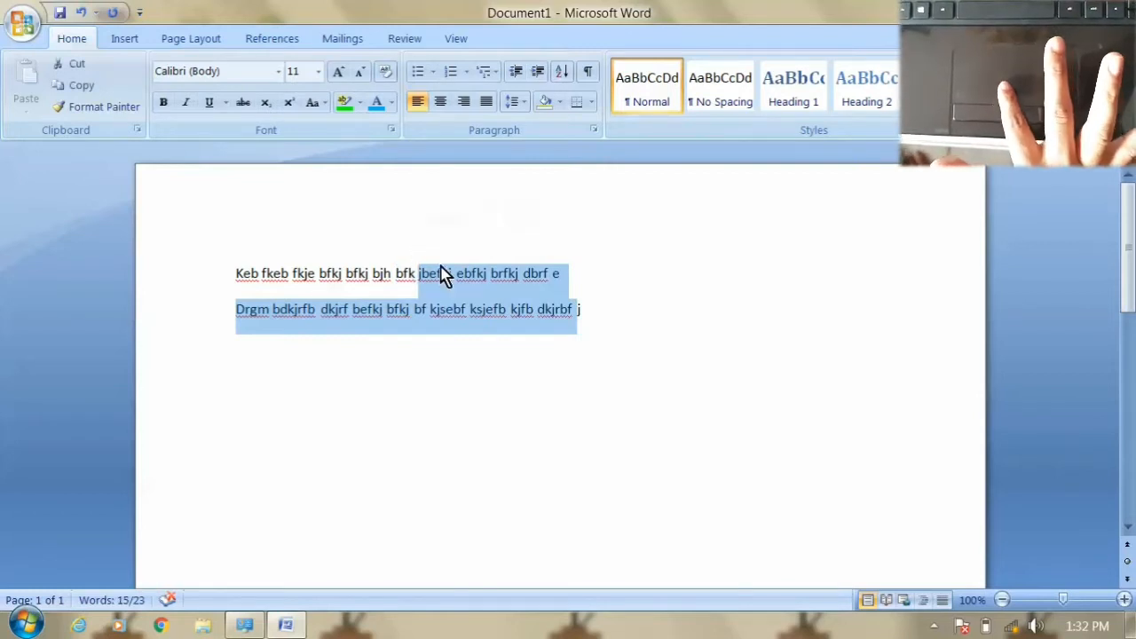
left_click(383, 291)
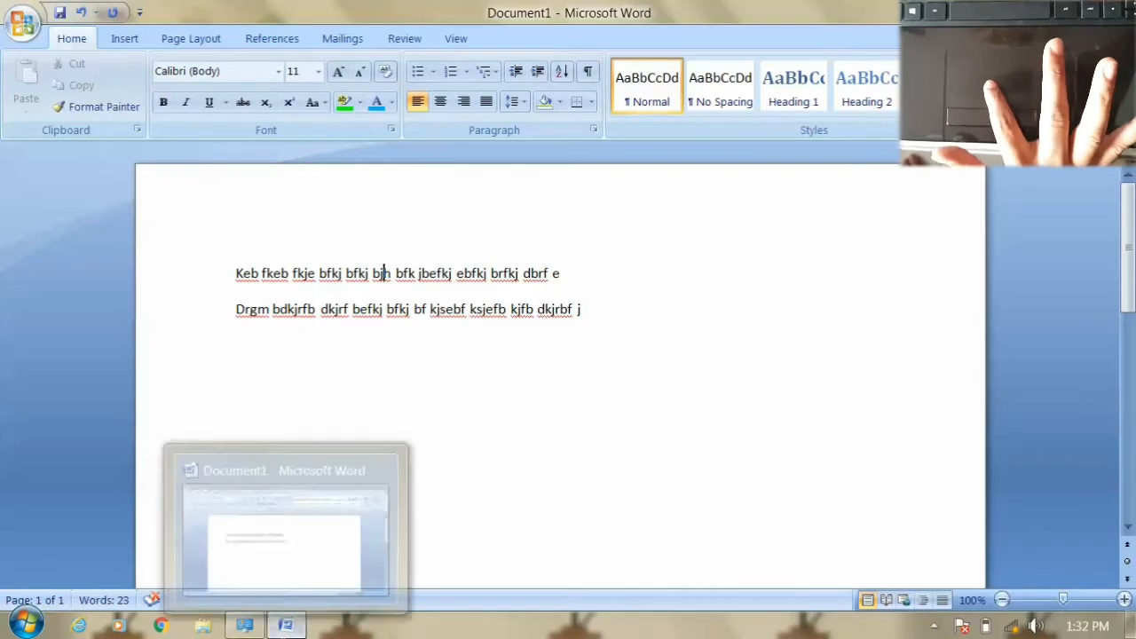
Step: Return to the Control Panel, open the pointer settings in Mouse properties, and select the Windows Black (extra large) scheme
left_click(245, 626)
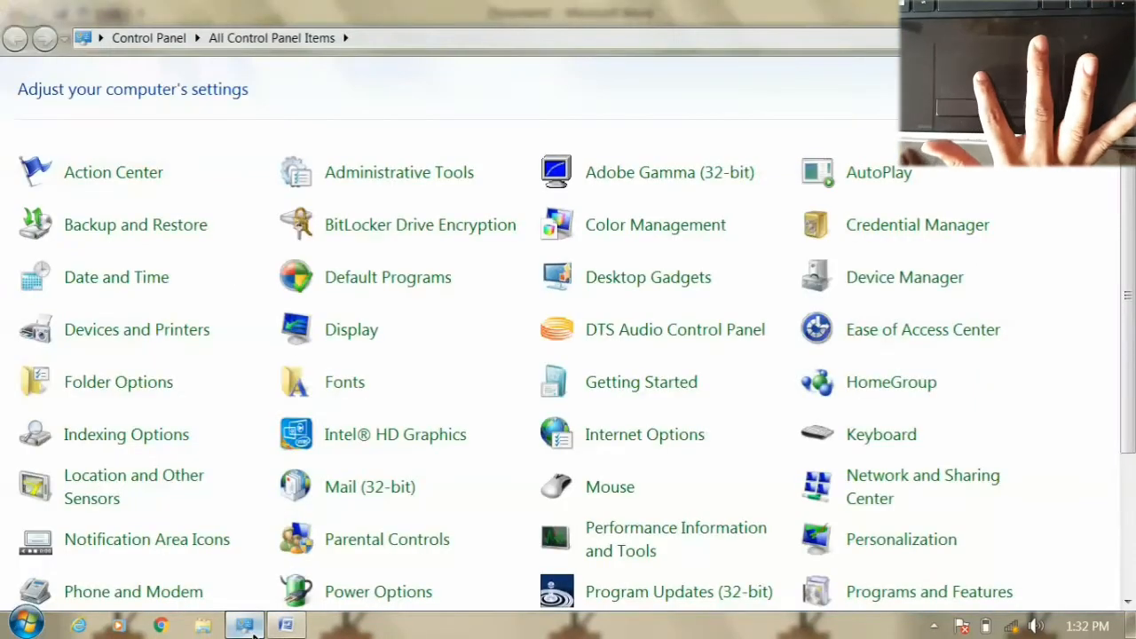
left_click(617, 499)
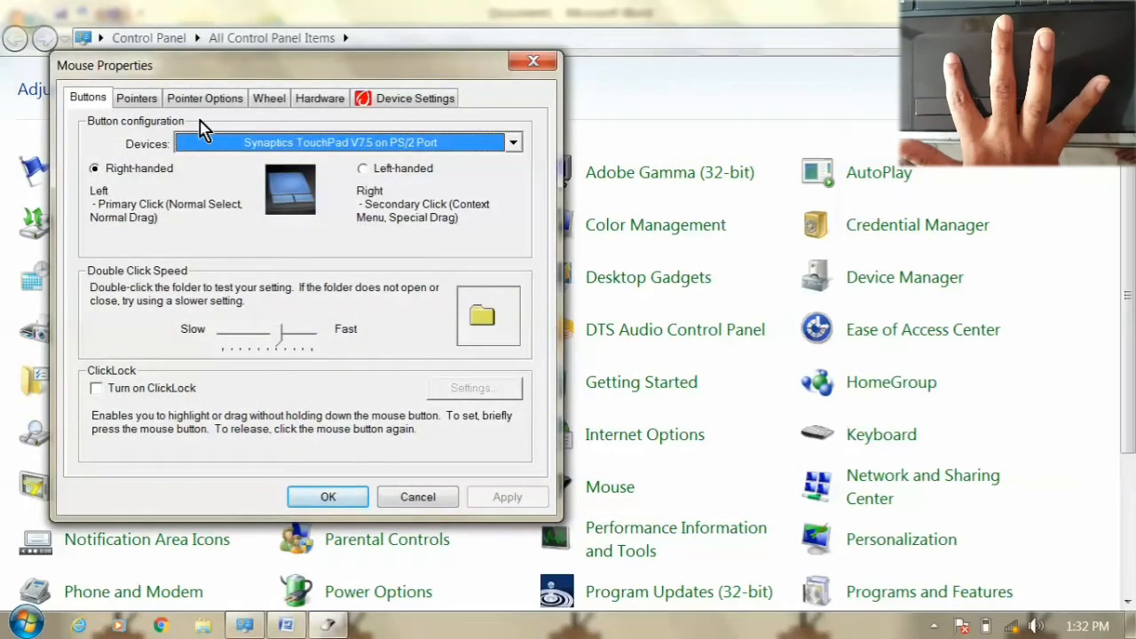
left_click(138, 99)
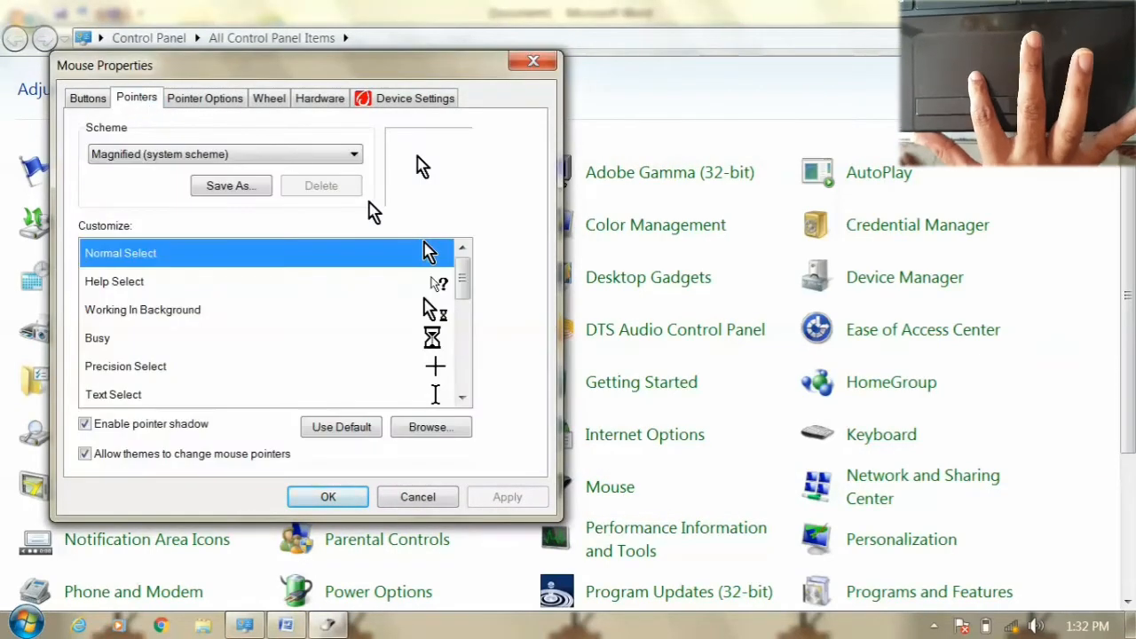
left_click(357, 156)
left_click(310, 237)
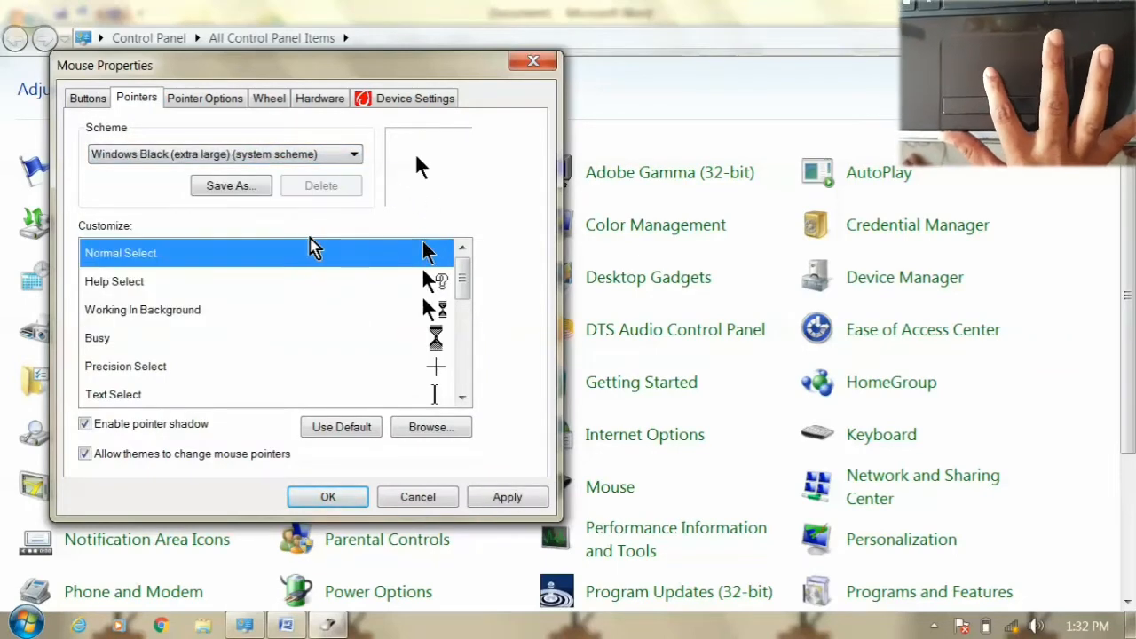
Step: Change the pointer scheme to Windows Inverted (extra large) and apply it
left_click(355, 156)
left_click(298, 279)
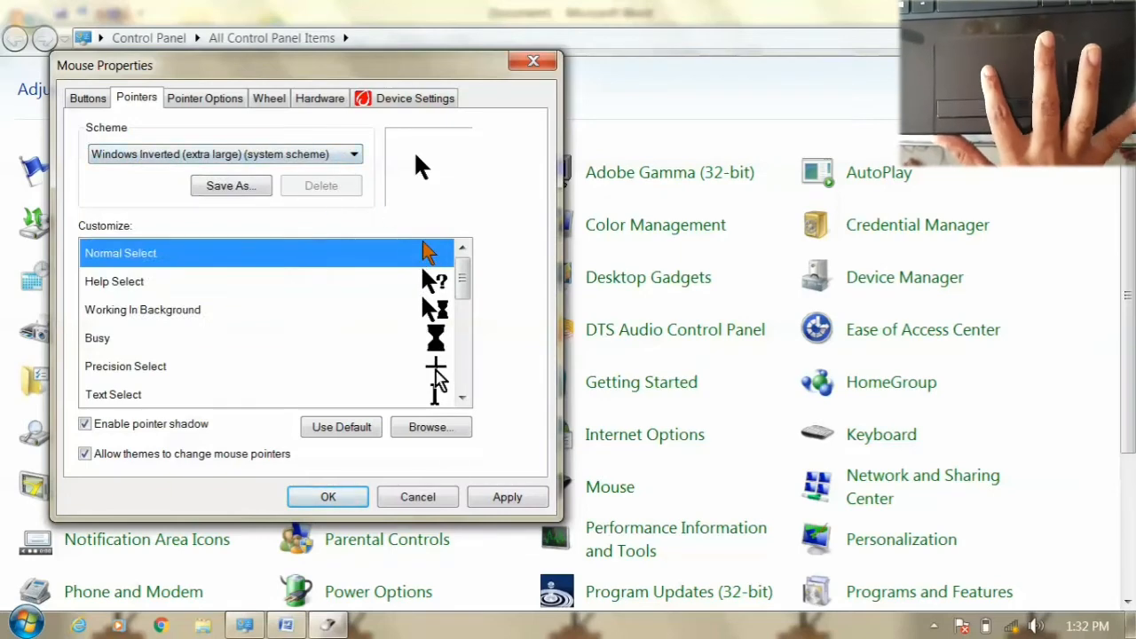
left_click(490, 505)
left_click(495, 499)
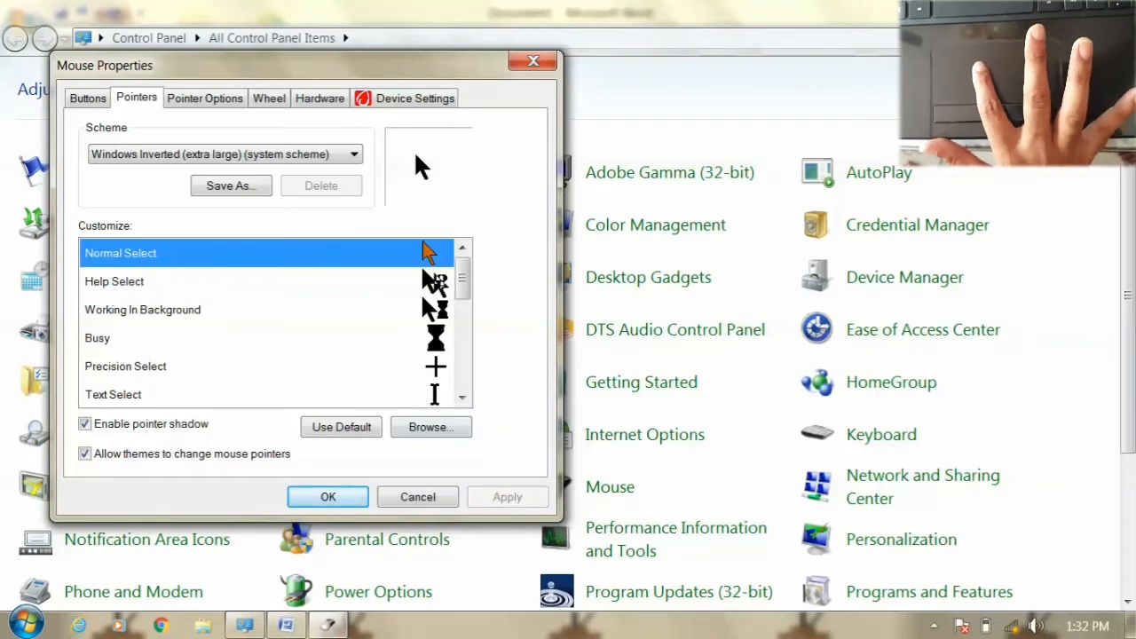
Step: Assign the aero_link cursor file to the Normal Select pointer and apply the change
left_click(424, 435)
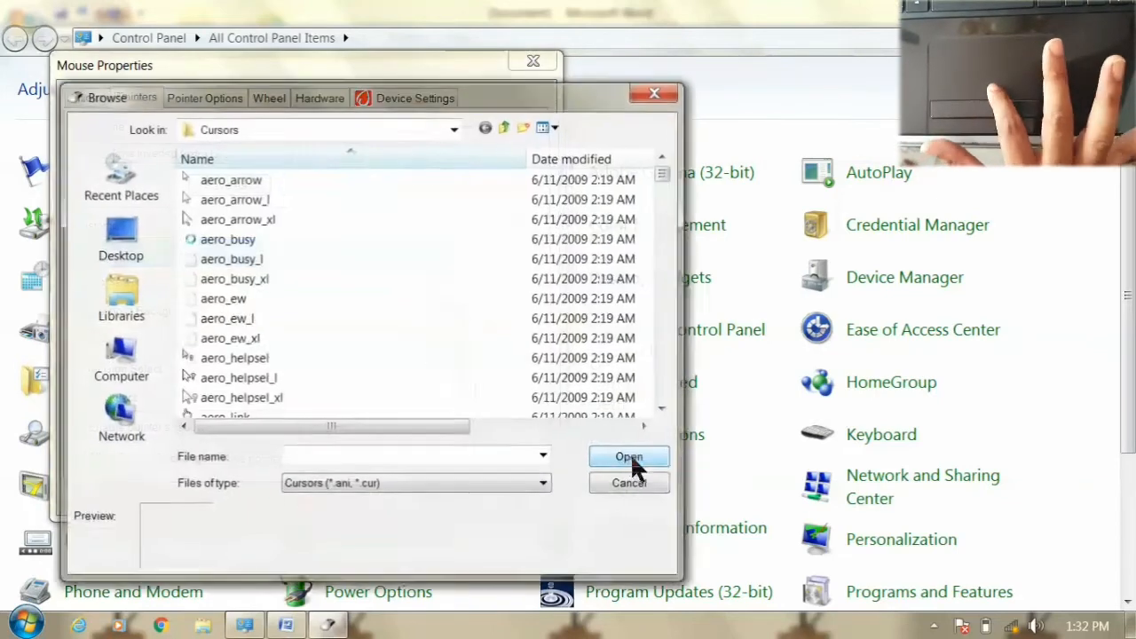
left_click(213, 398)
left_click(215, 414)
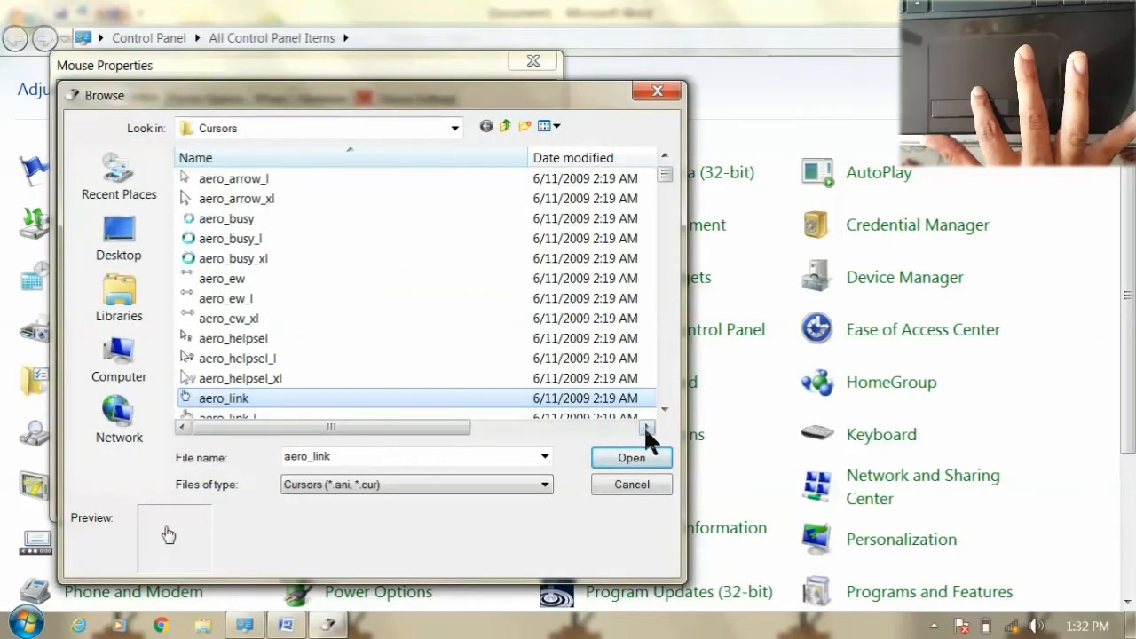
left_click(632, 457)
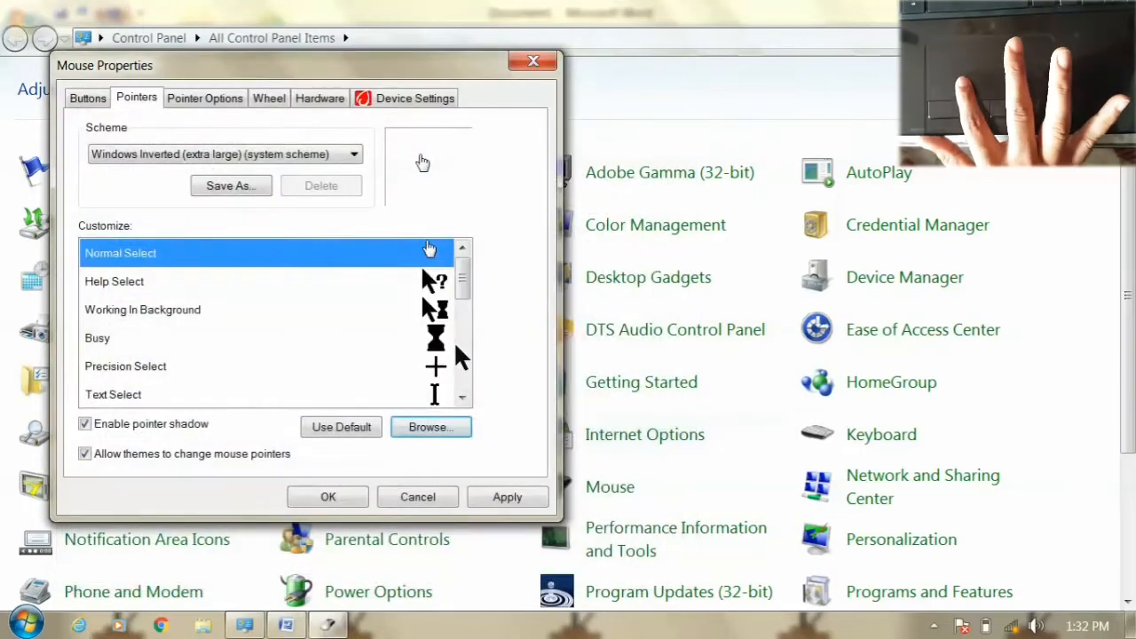
left_click(497, 502)
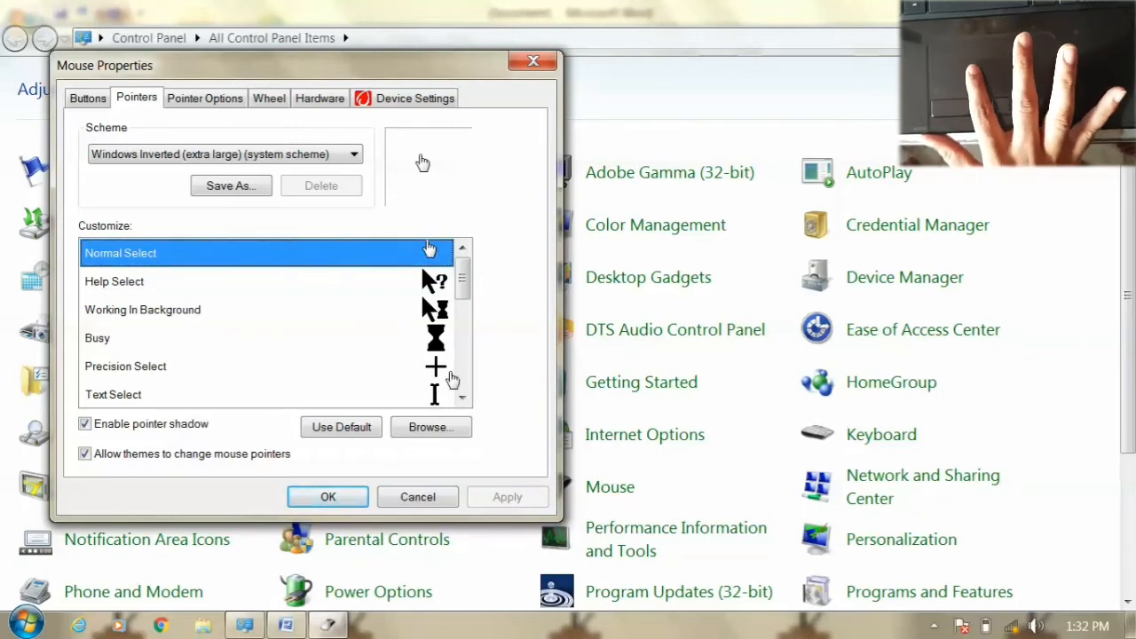
Step: Reset the Normal Select pointer to its default, set the pointer scheme to (None), and apply the changes
left_click(346, 427)
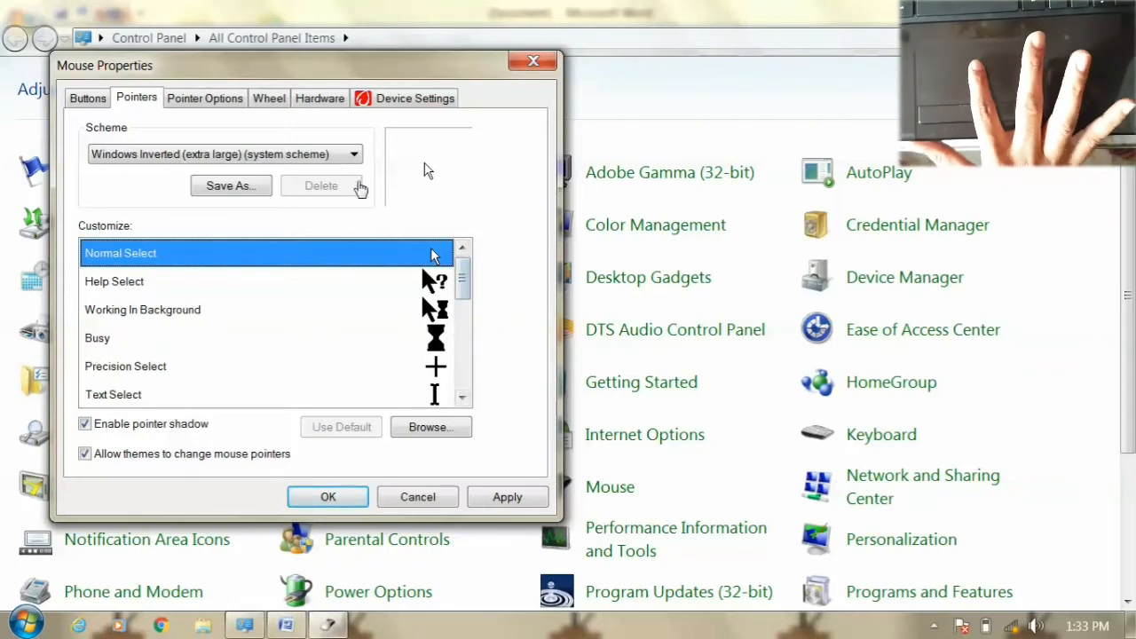
left_click(355, 154)
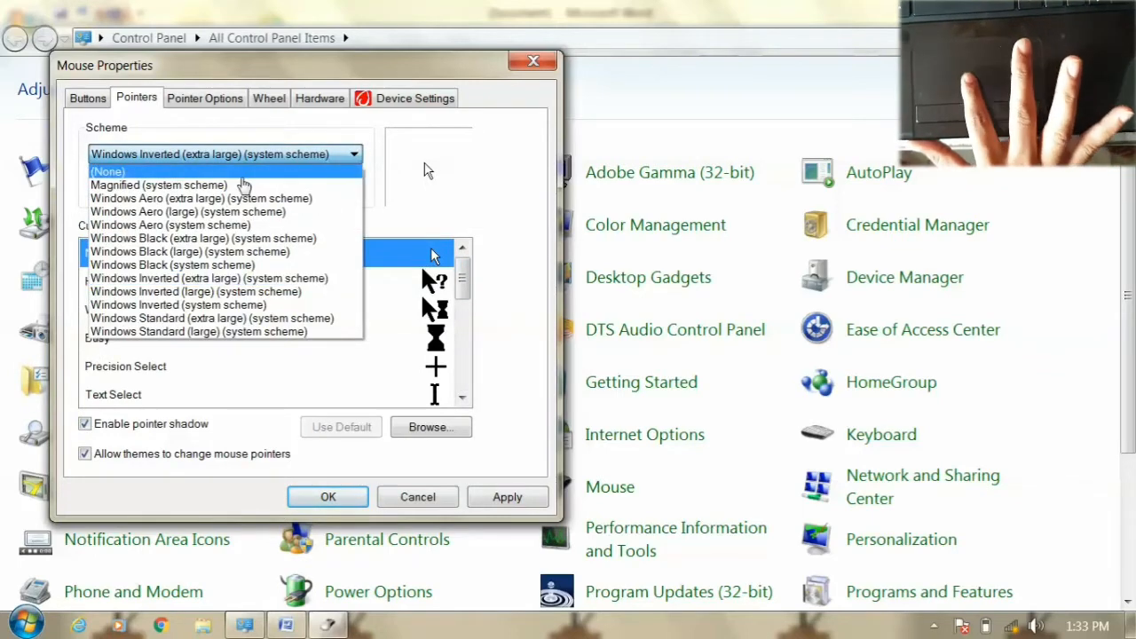
left_click(244, 176)
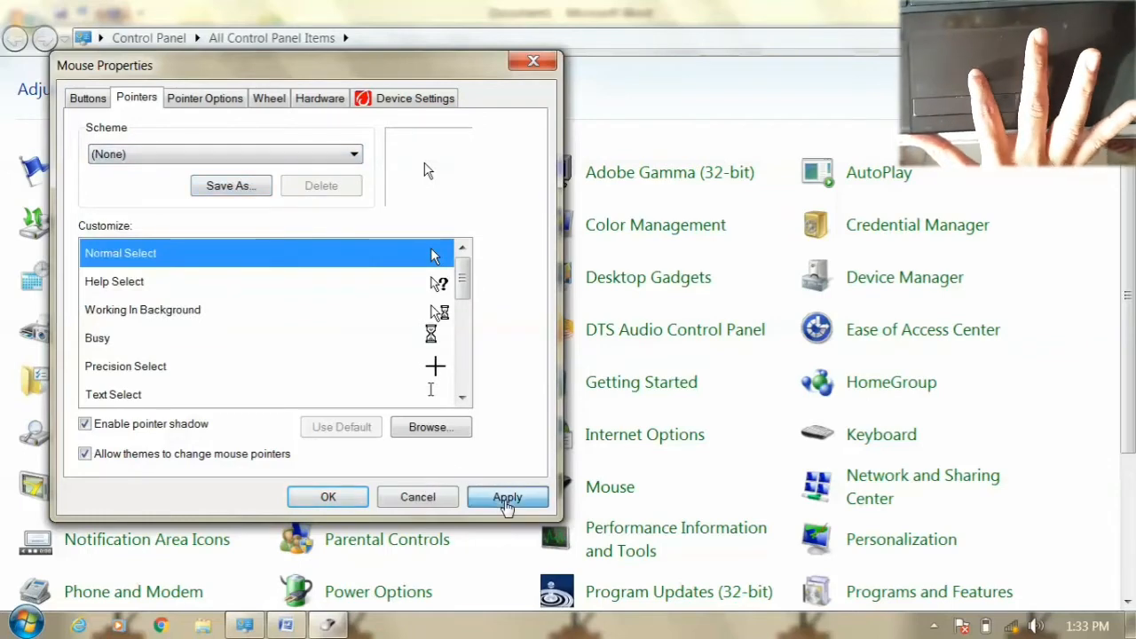
left_click(508, 499)
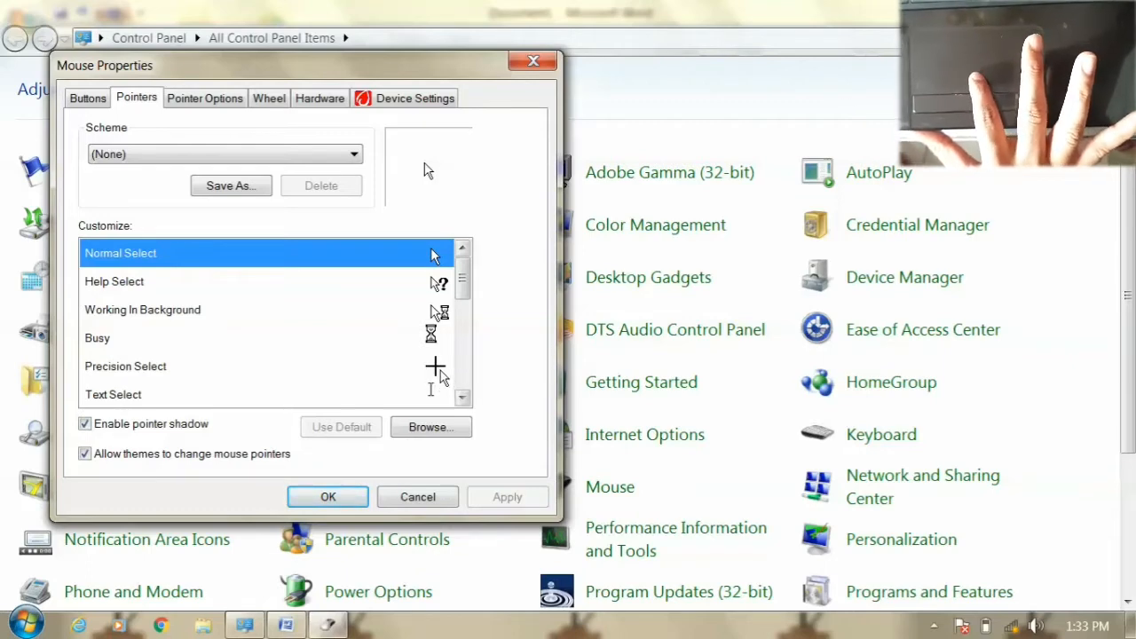
Step: Assign the aero_busy_l cursor file to the Vertical Resize pointer in the Customize list
left_click(460, 398)
double_click(461, 398)
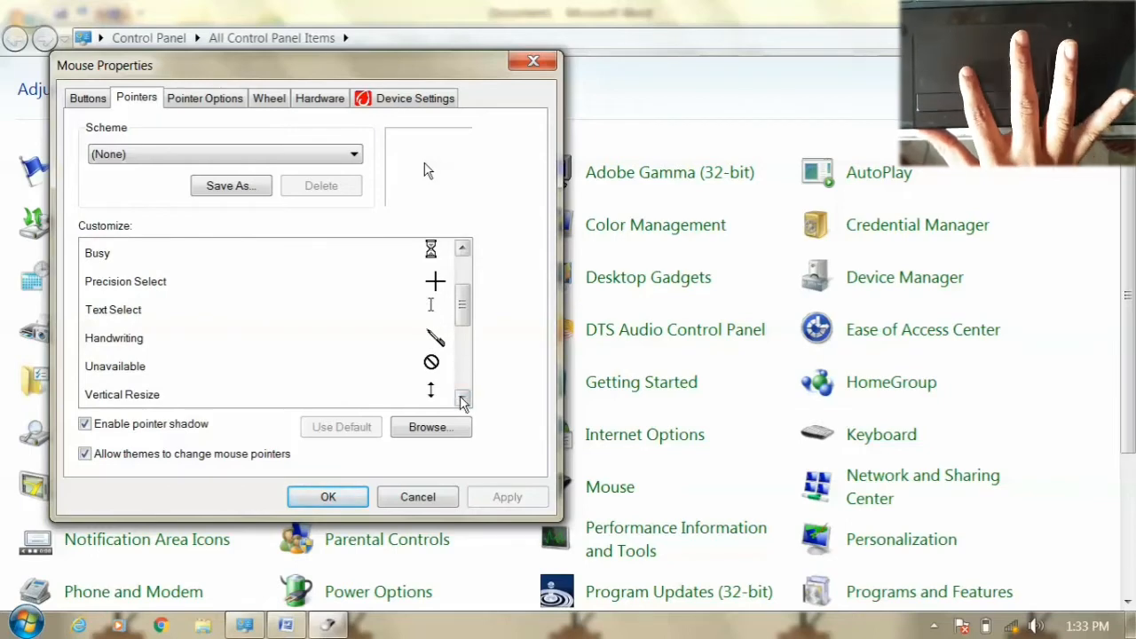
left_click(460, 398)
left_click(461, 399)
left_click(460, 399)
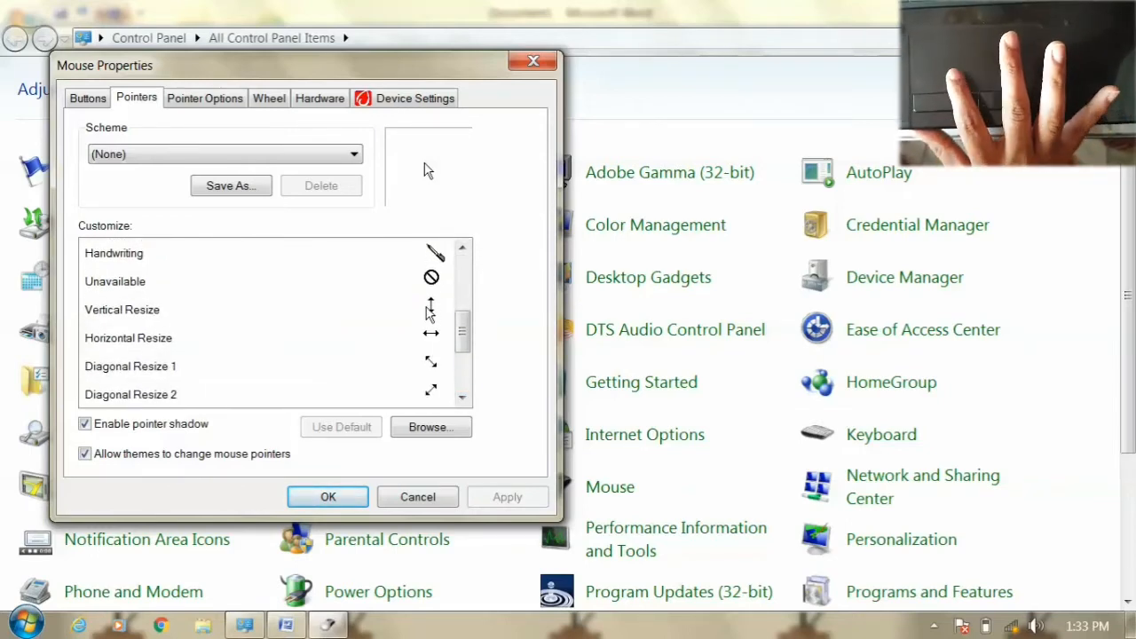
left_click(428, 310)
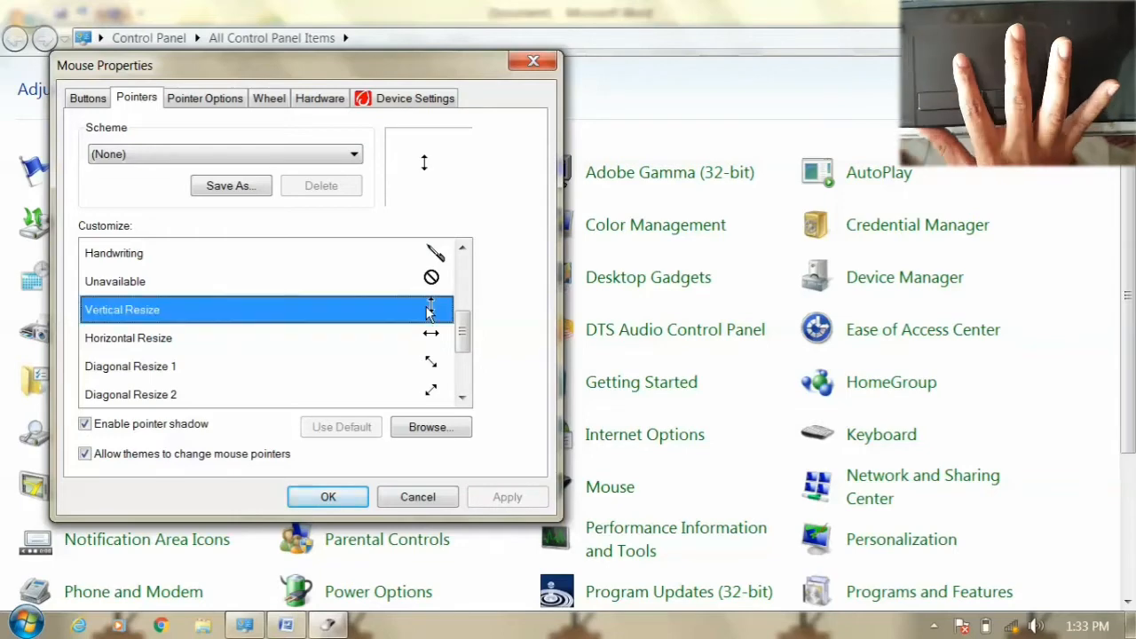
left_click(426, 428)
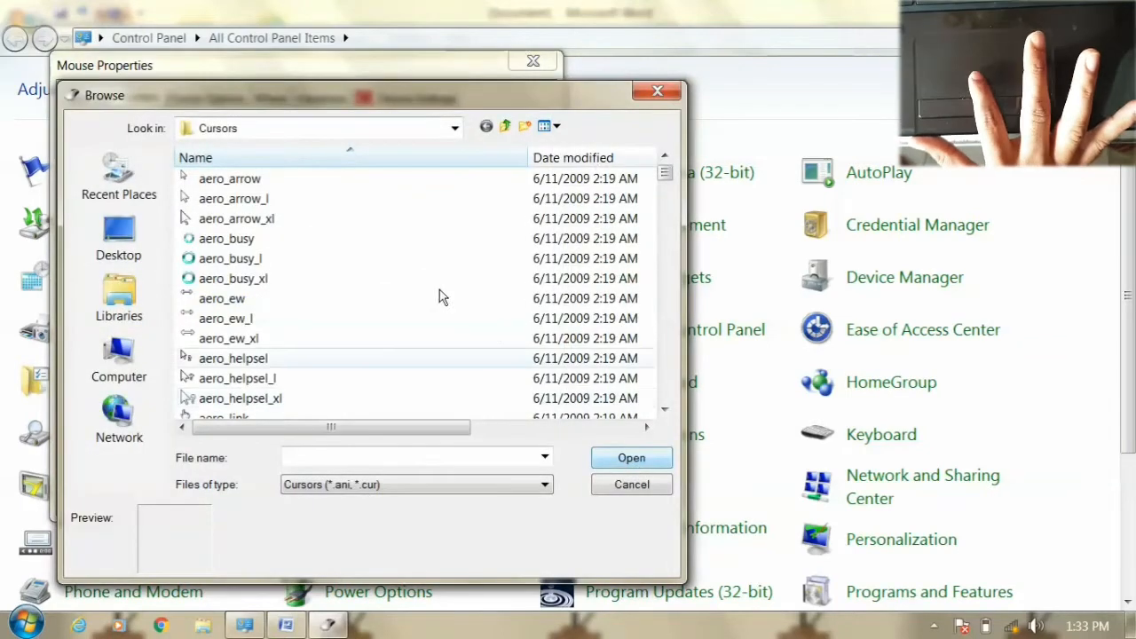
left_click(279, 258)
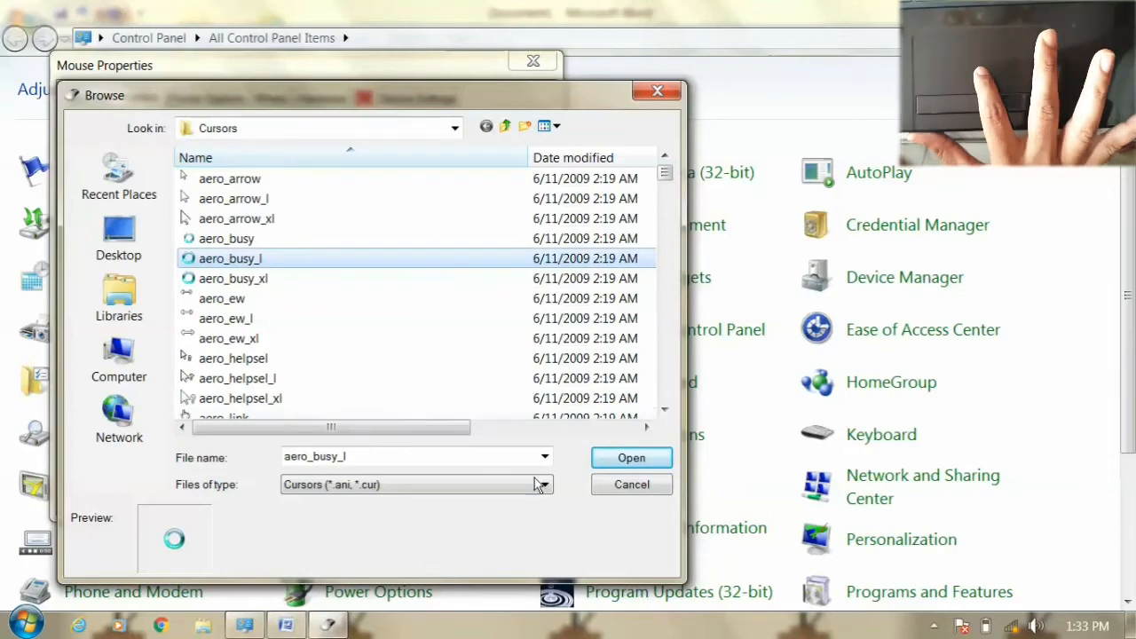
left_click(627, 461)
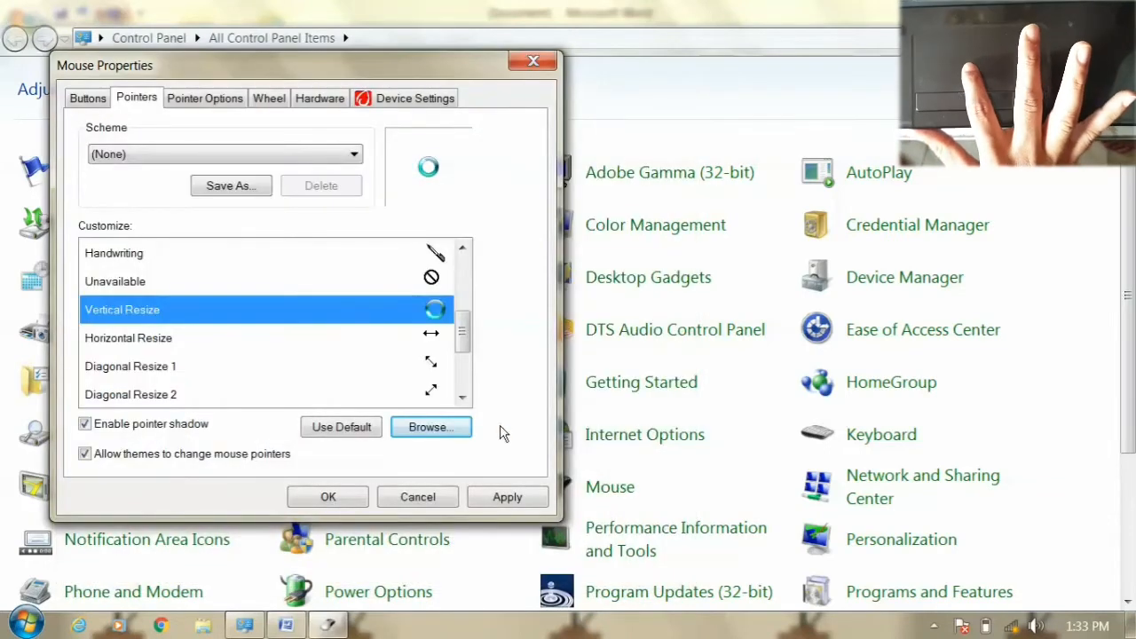
Step: Assign the aero_unavail_xl cursor file to the Diagonal Resize 2 pointer and save the Mouse properties
left_click(461, 401)
left_click(462, 401)
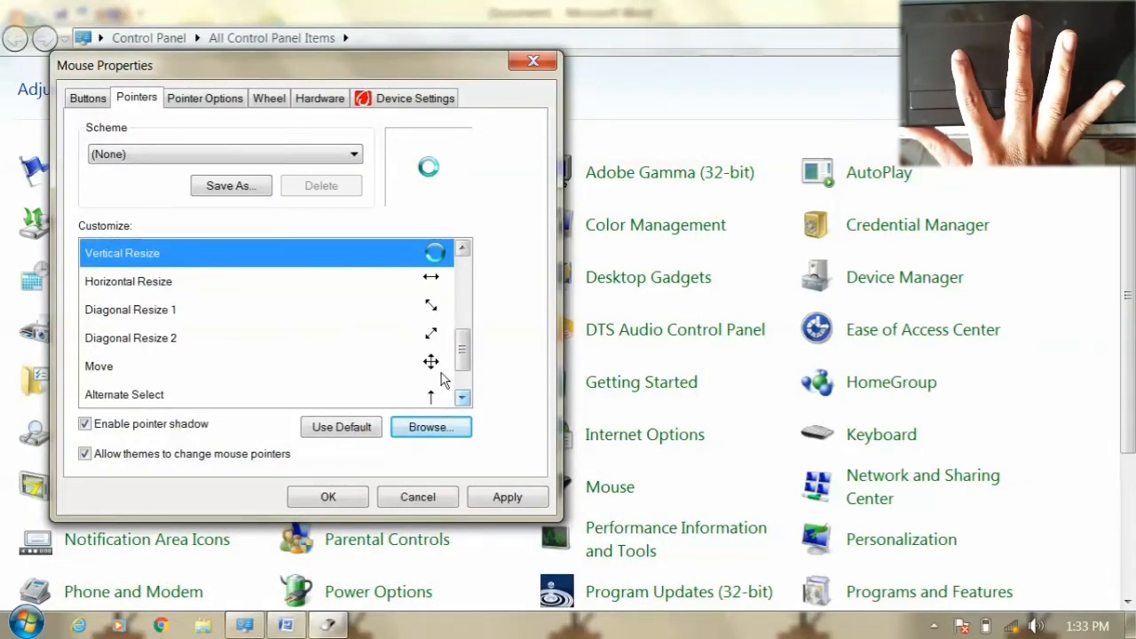
left_click(434, 337)
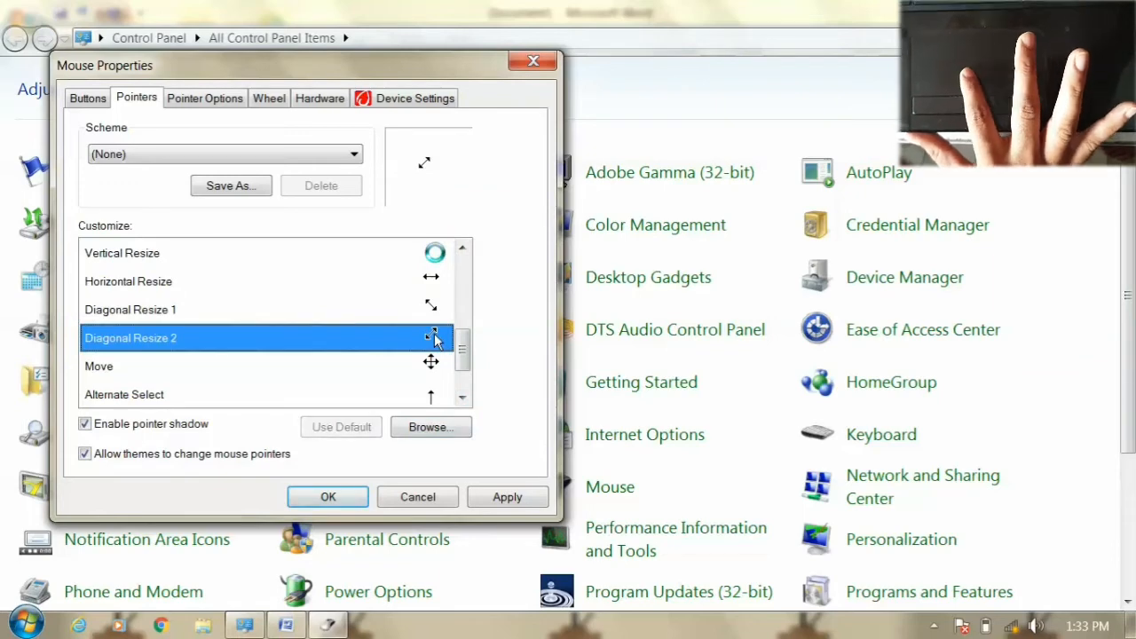
left_click(433, 429)
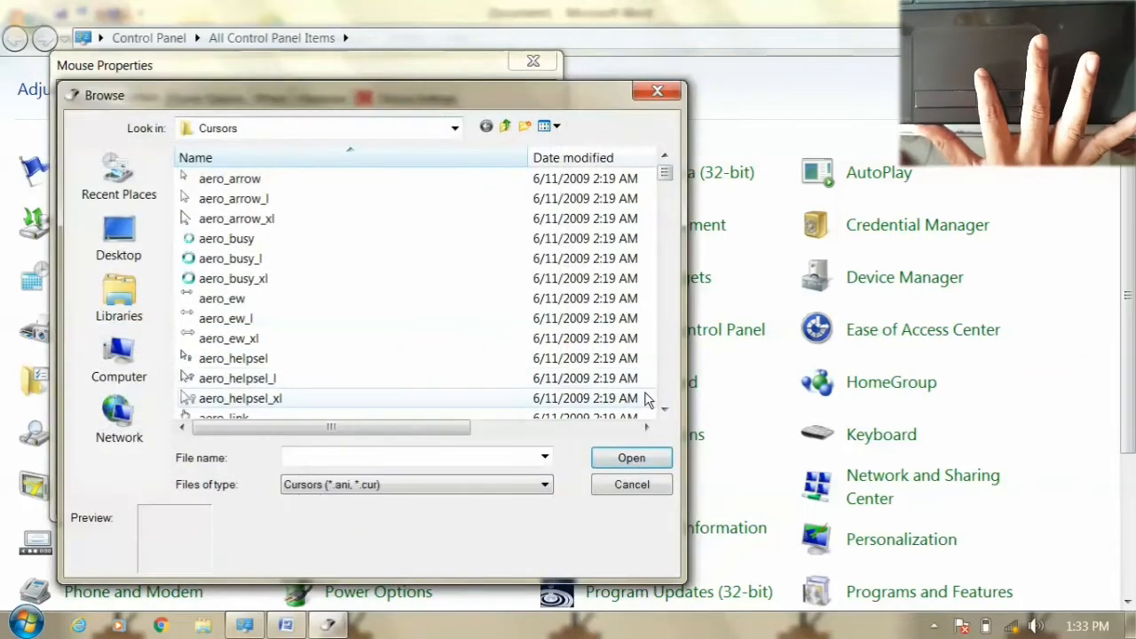
scroll(670, 400, "down", 8)
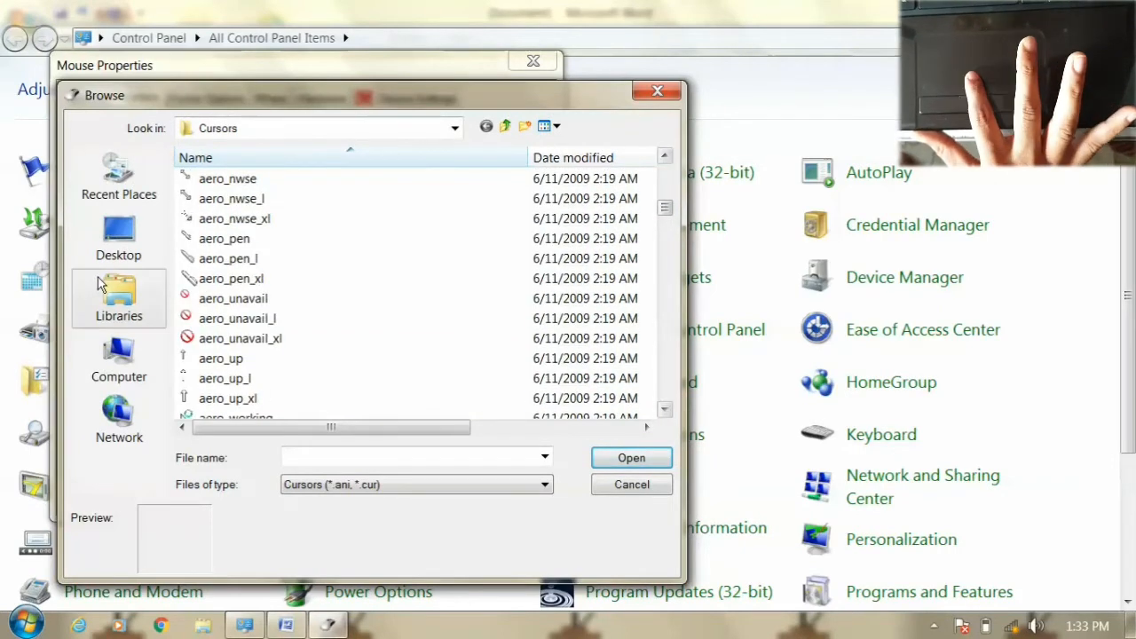
left_click(204, 339)
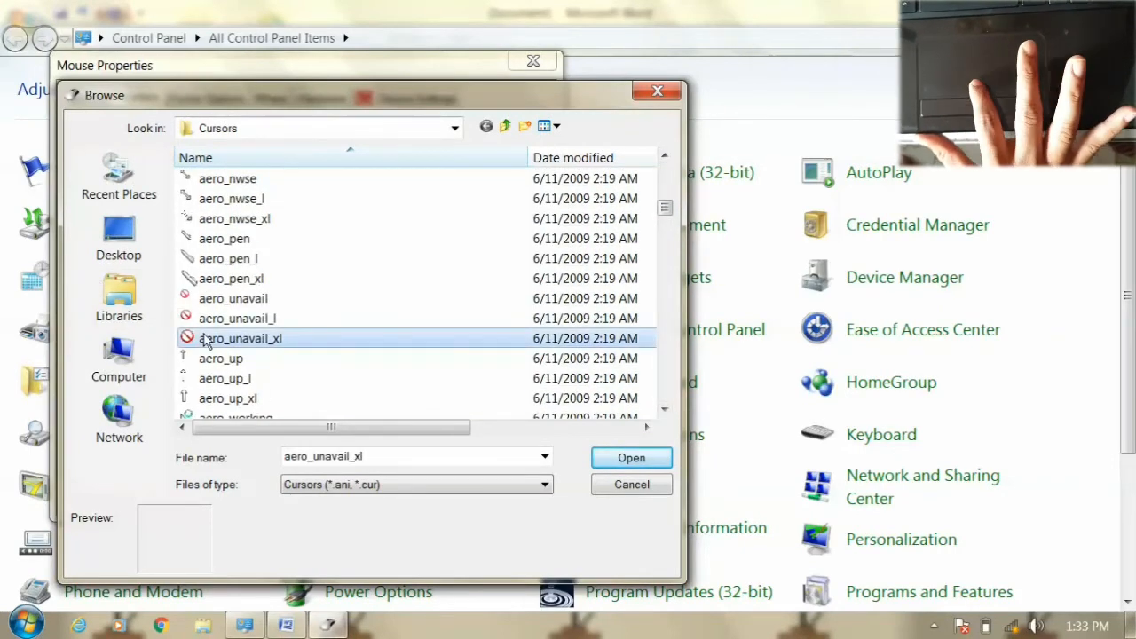
left_click(625, 458)
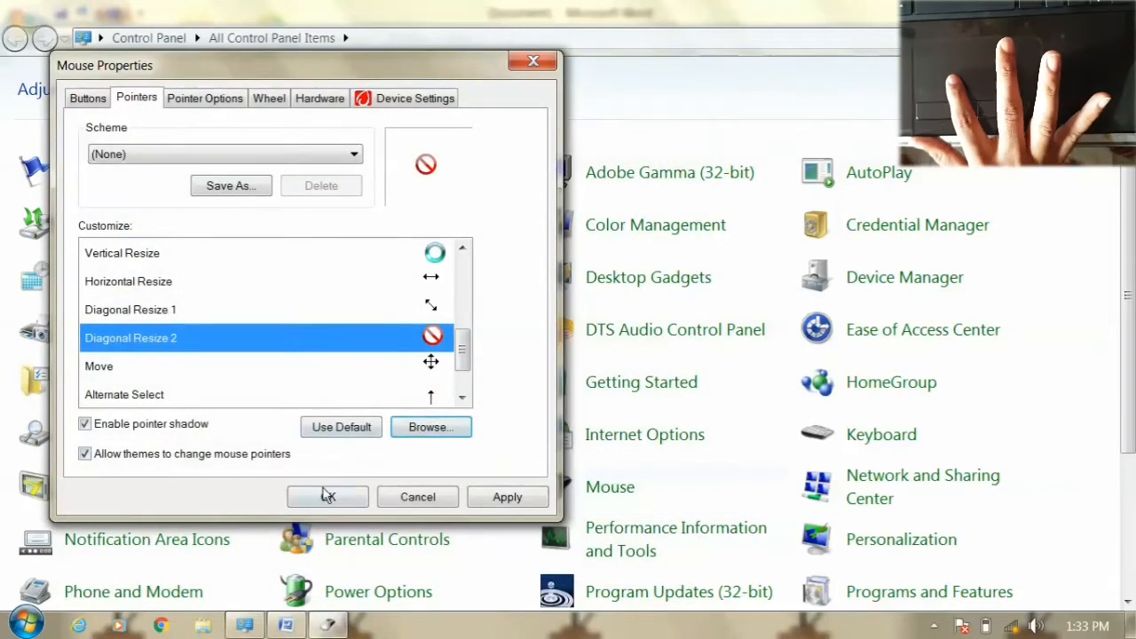
left_click(319, 497)
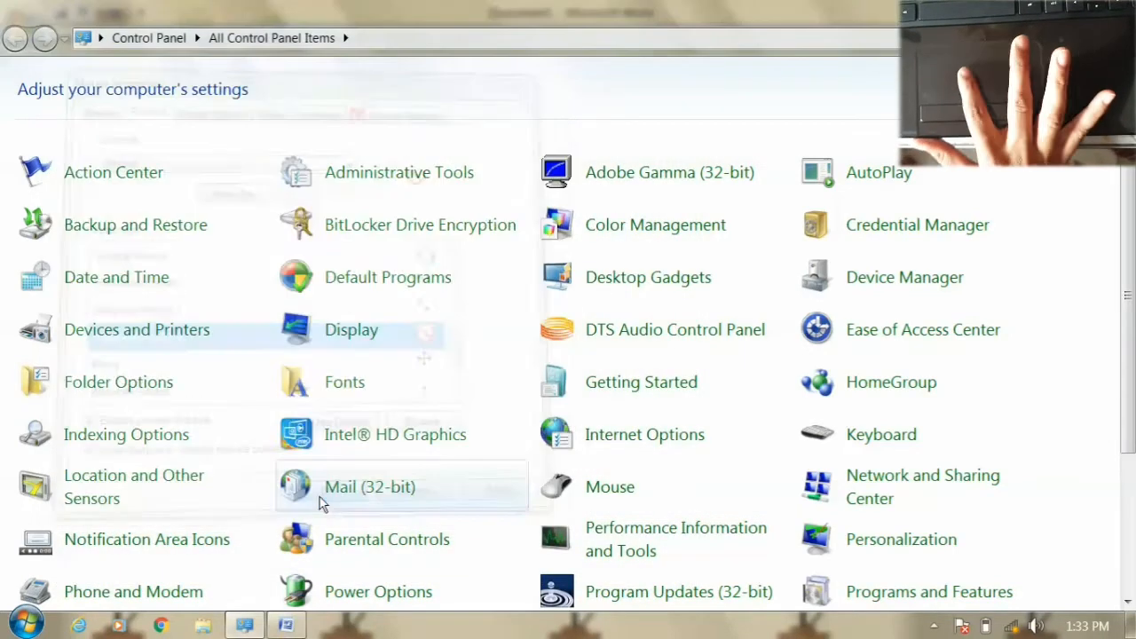
Step: Switch to Word, un-maximize its window, and test the resize pointers on its corners and on the Control Panel window's upper edge
key("alt+Tab")
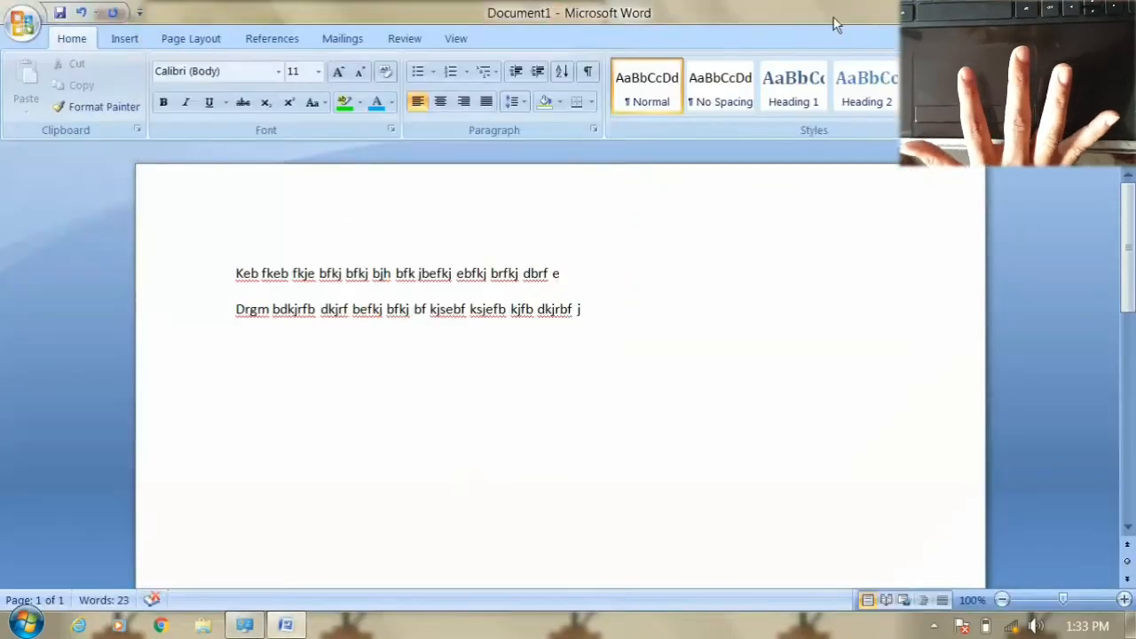
double_click(833, 17)
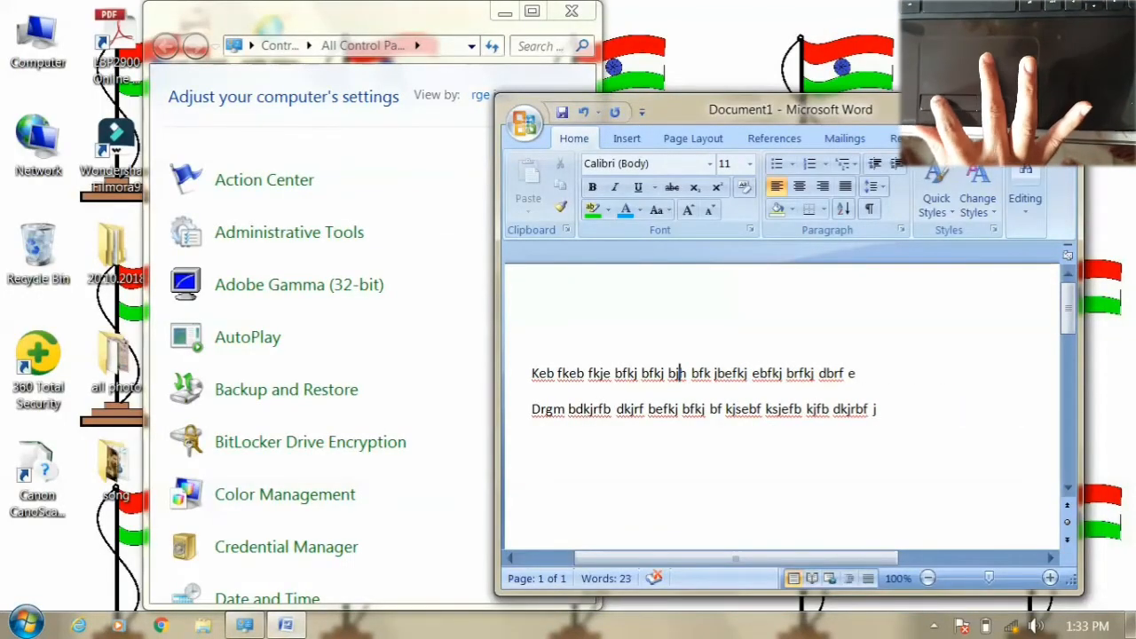
left_click_drag(1080, 95, 1030, 84)
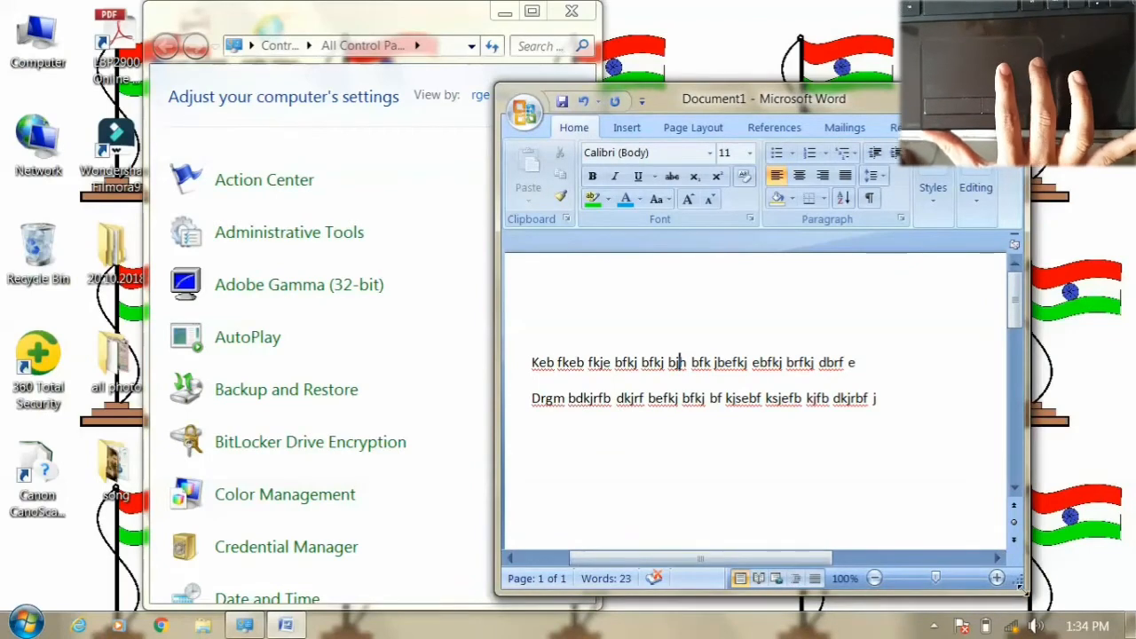
left_click_drag(1023, 589, 969, 561)
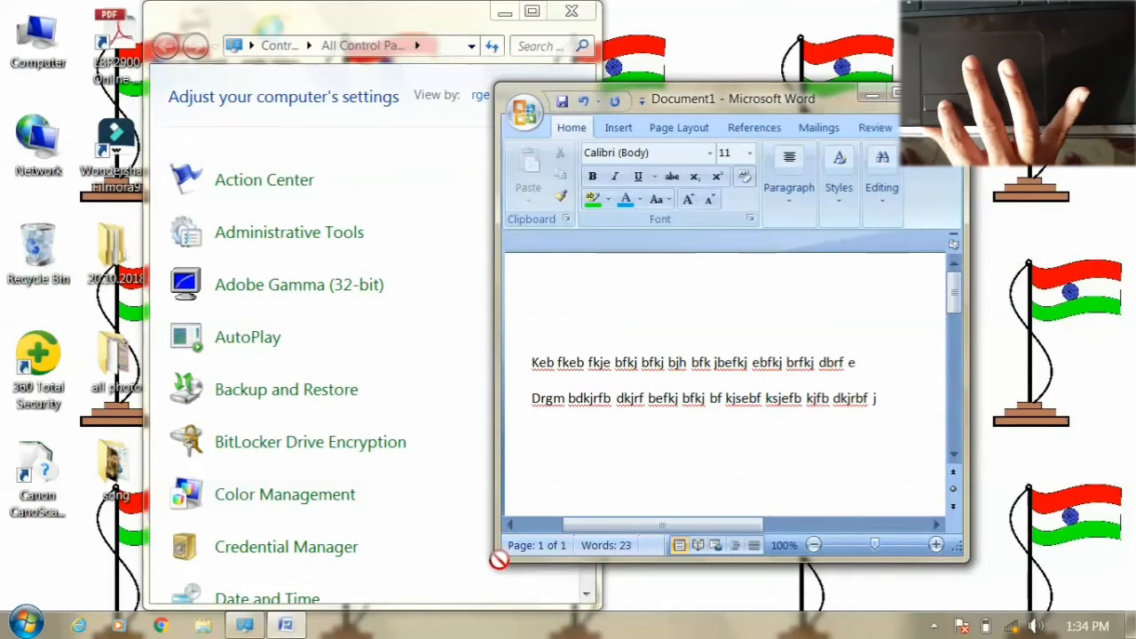
left_click_drag(496, 563, 375, 616)
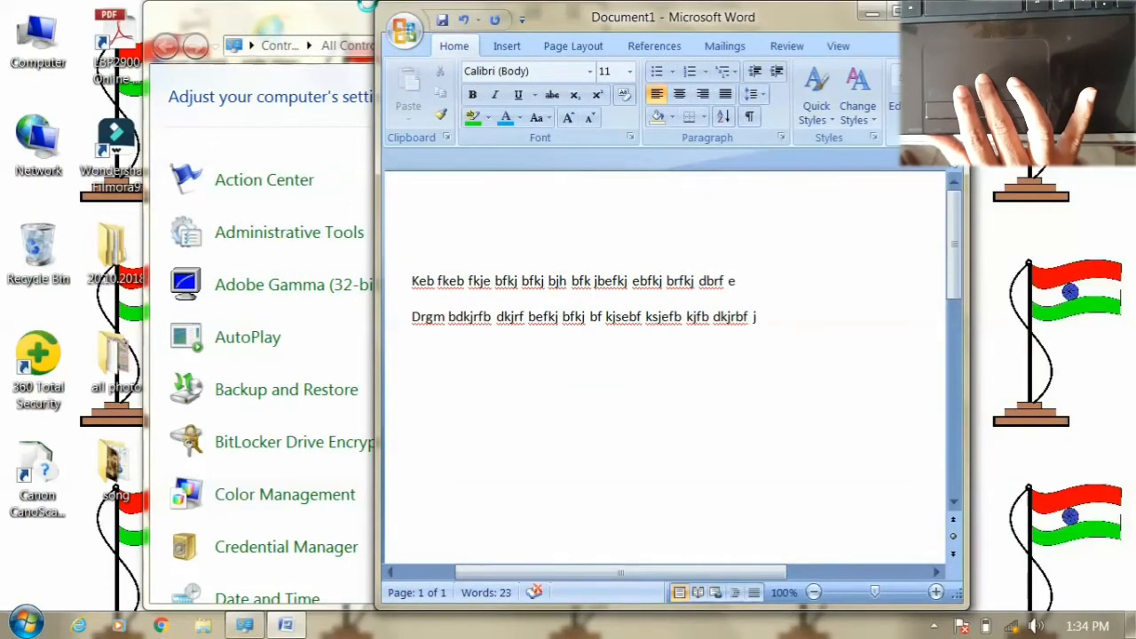
left_click_drag(371, 9, 344, 127)
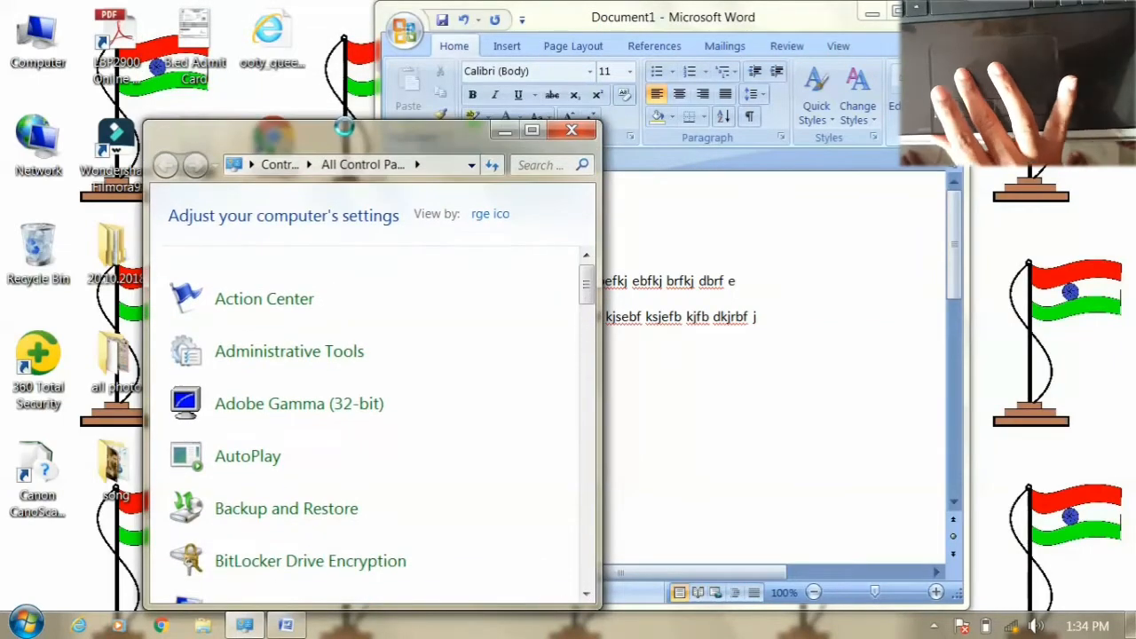
Step: Maximize the Control Panel window and open the pointer options of the Mouse properties
left_click(531, 131)
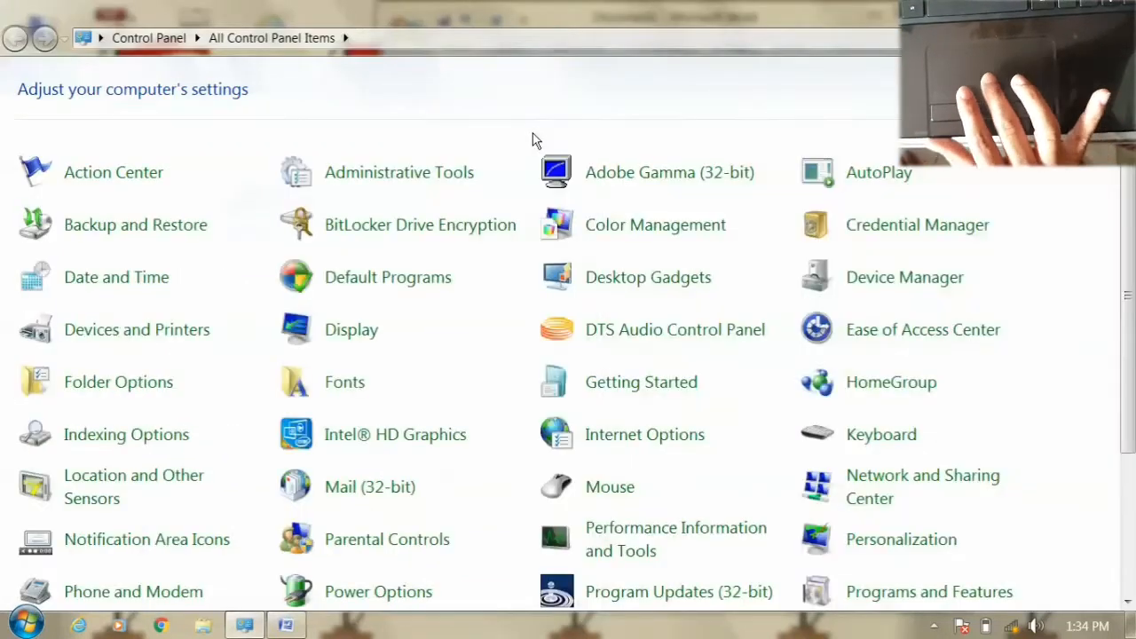
left_click(610, 490)
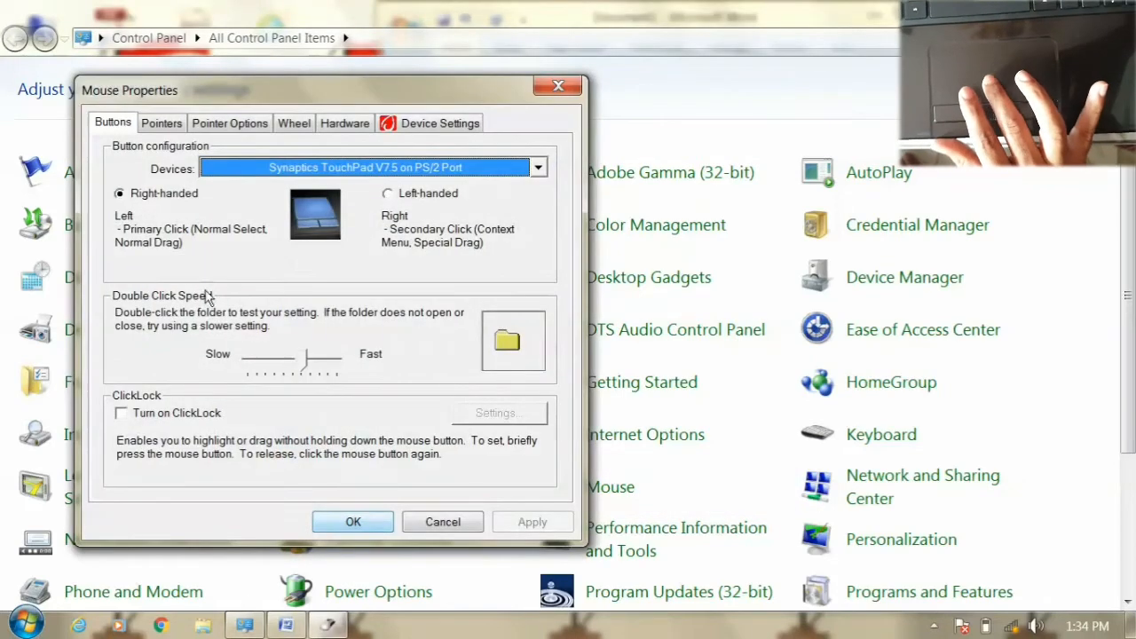
left_click(162, 124)
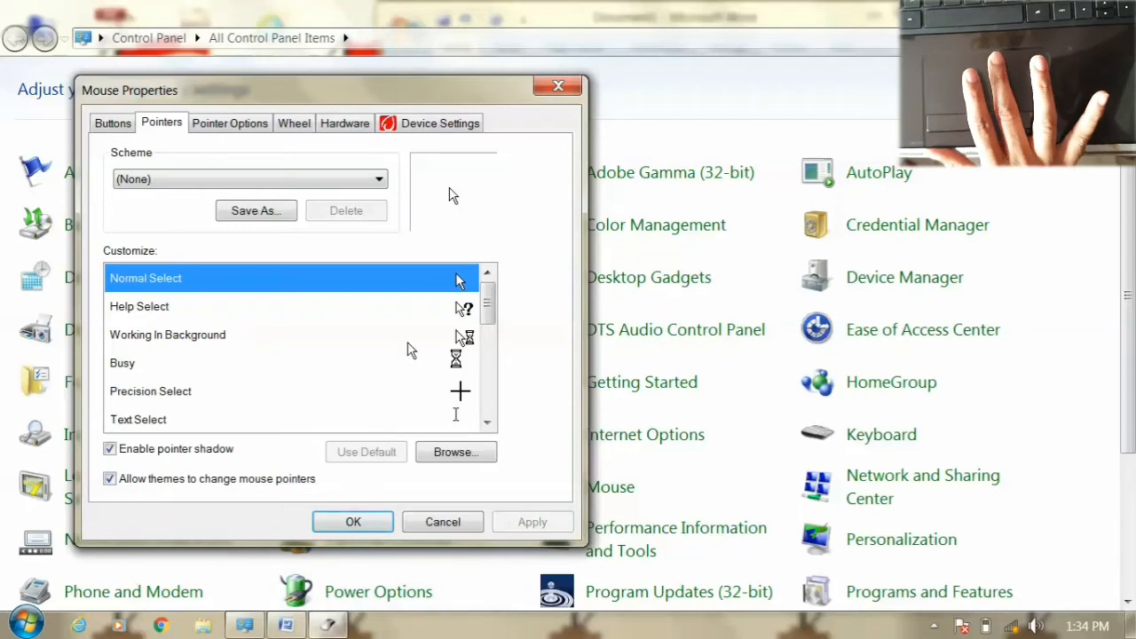
left_click(235, 126)
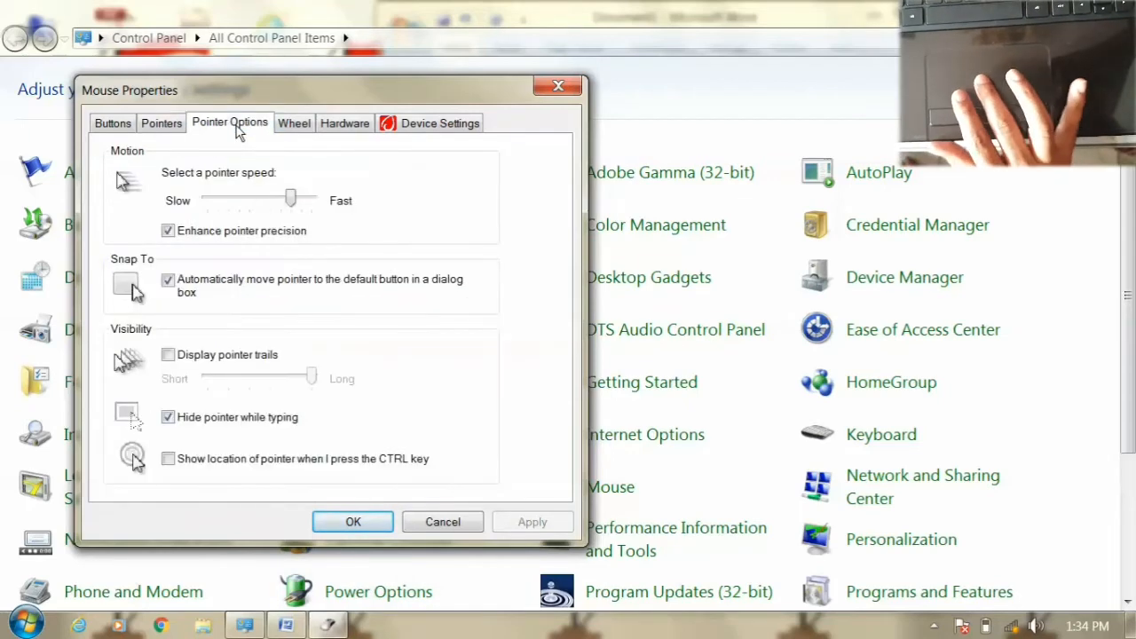
Step: Try slow and medium pointer speeds, return the speed to its faster setting, and confirm the Mouse properties
left_click_drag(281, 201, 221, 202)
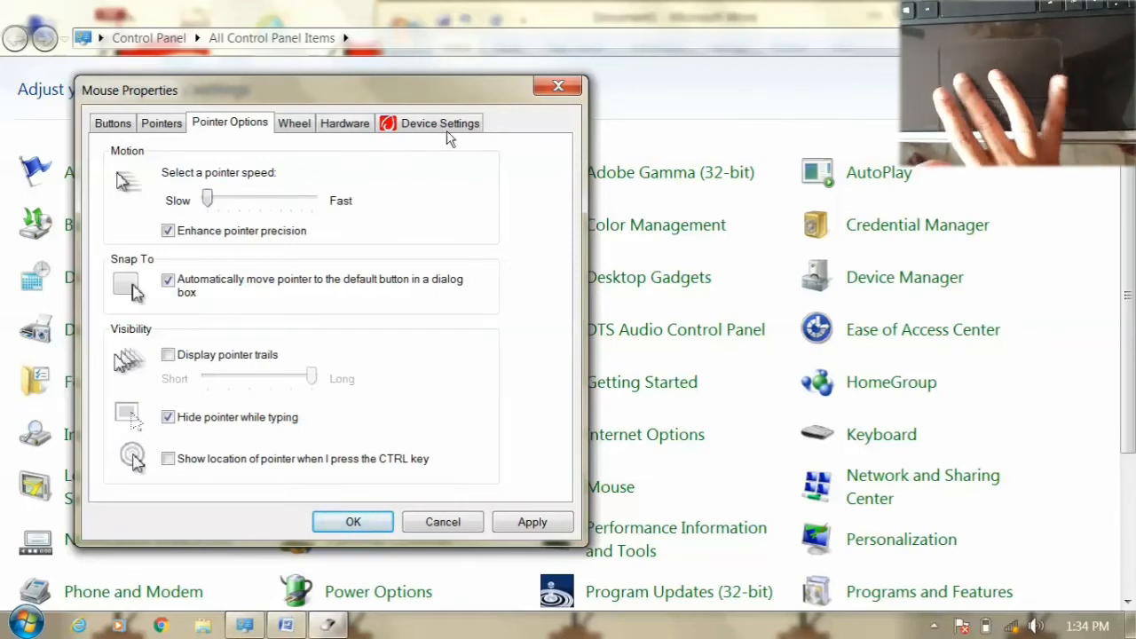
left_click(278, 199)
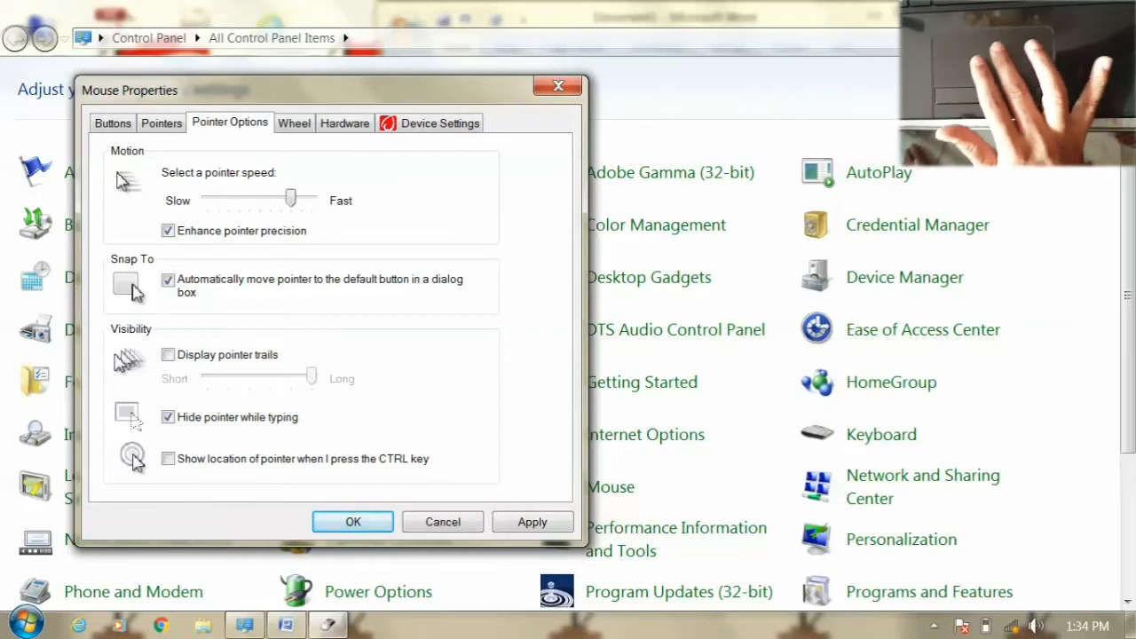
left_click(246, 200)
left_click(248, 202)
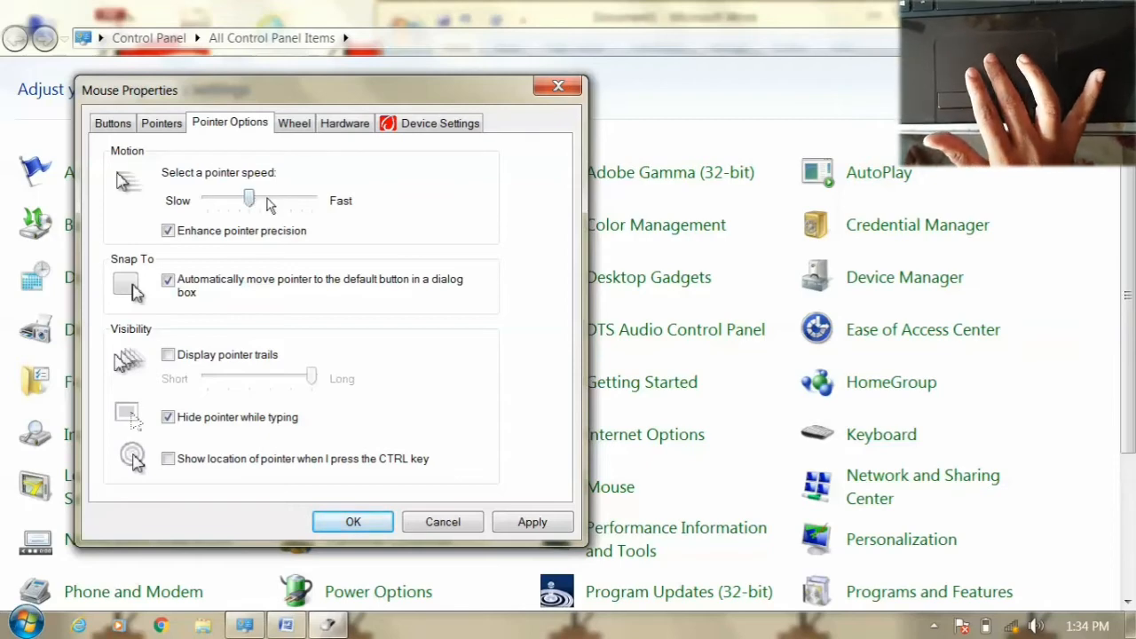
left_click(275, 202)
left_click(290, 202)
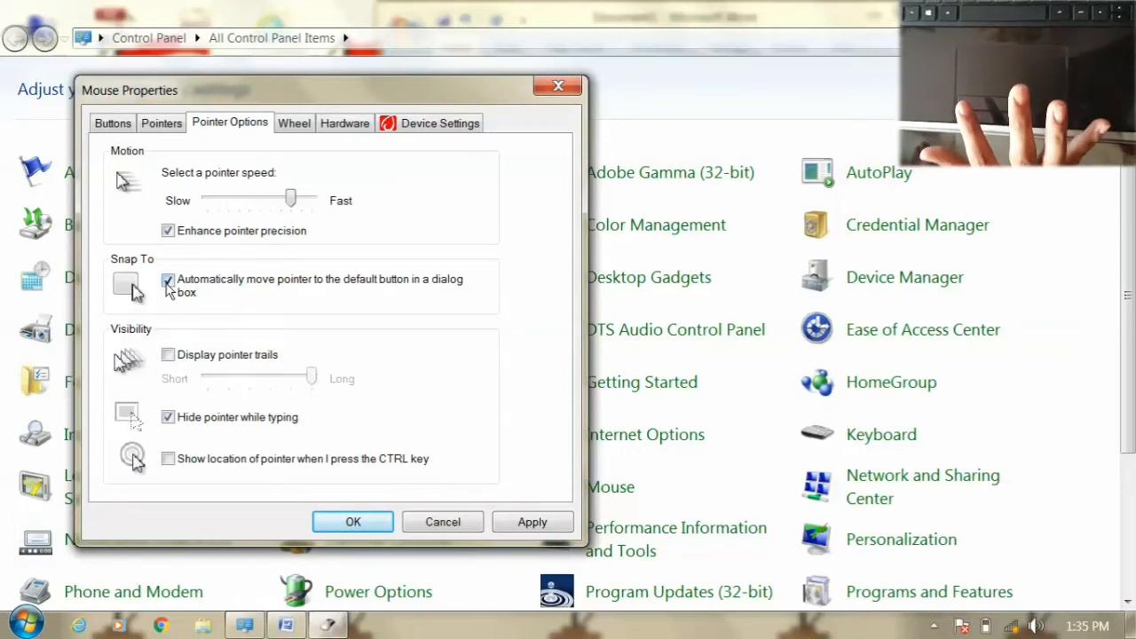
left_click(353, 523)
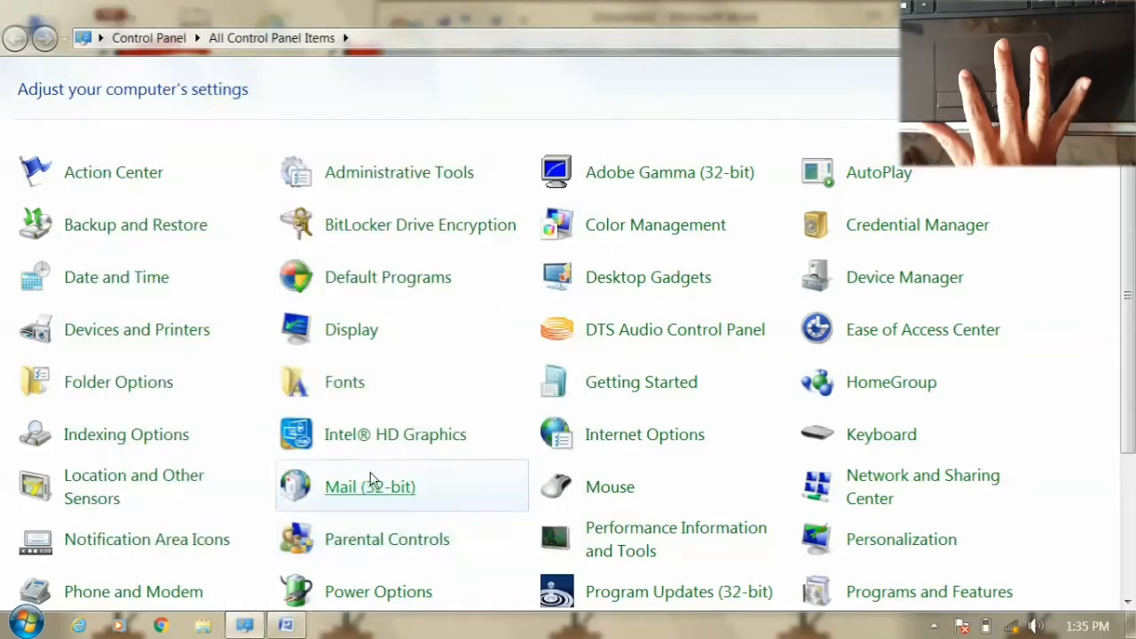
Step: Switch to Word and test the Snap To behaviour by closing Document1 twice, dismissing the first save prompt
left_click(284, 625)
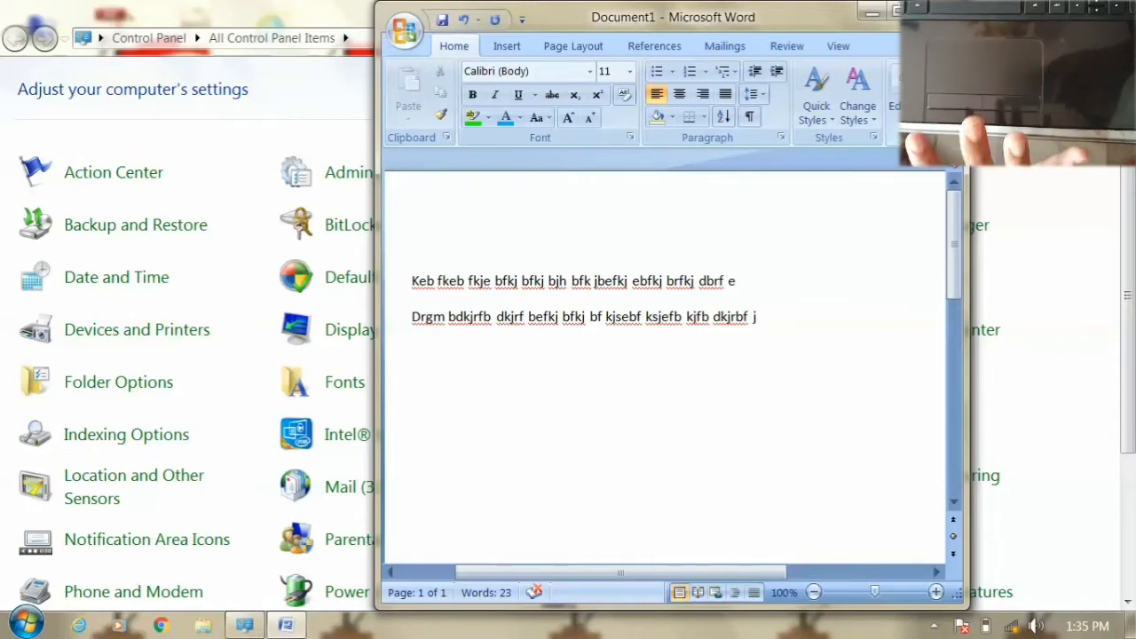
left_click(937, 11)
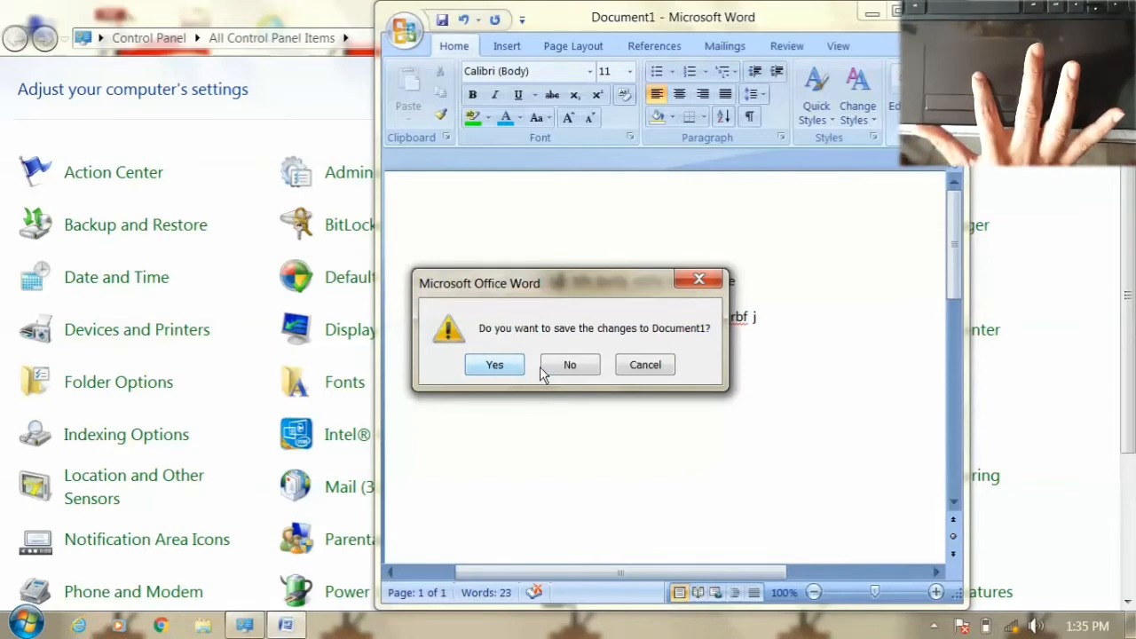
left_click(699, 280)
left_click(934, 12)
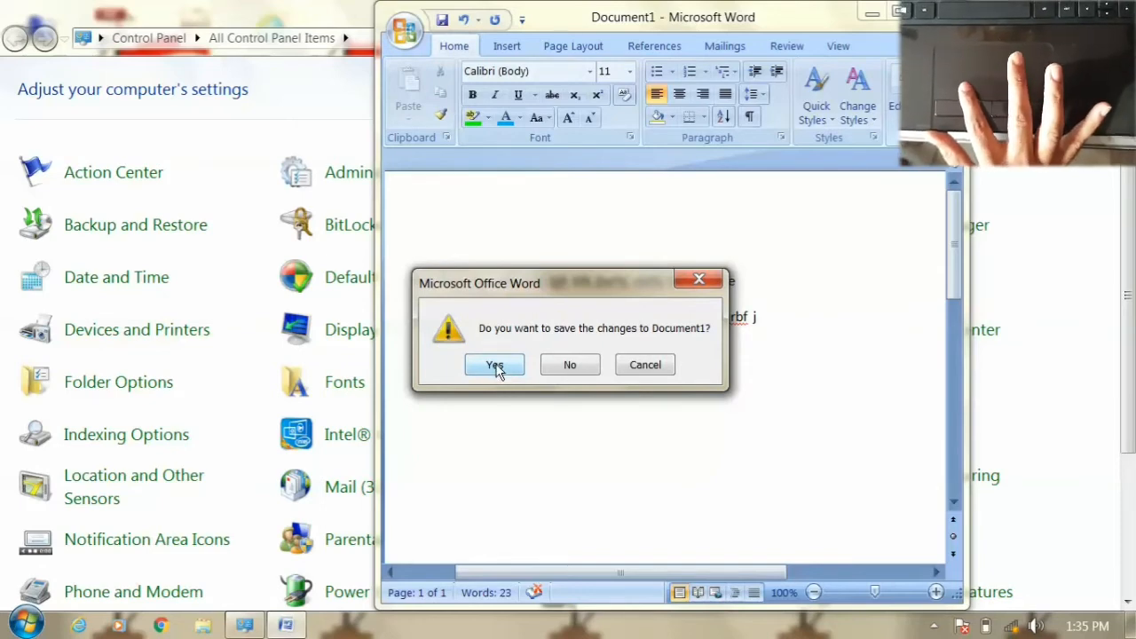
Step: Return to Control Panel, reopen the Mouse pointer options, and turn pointer trails on and off again
left_click(256, 624)
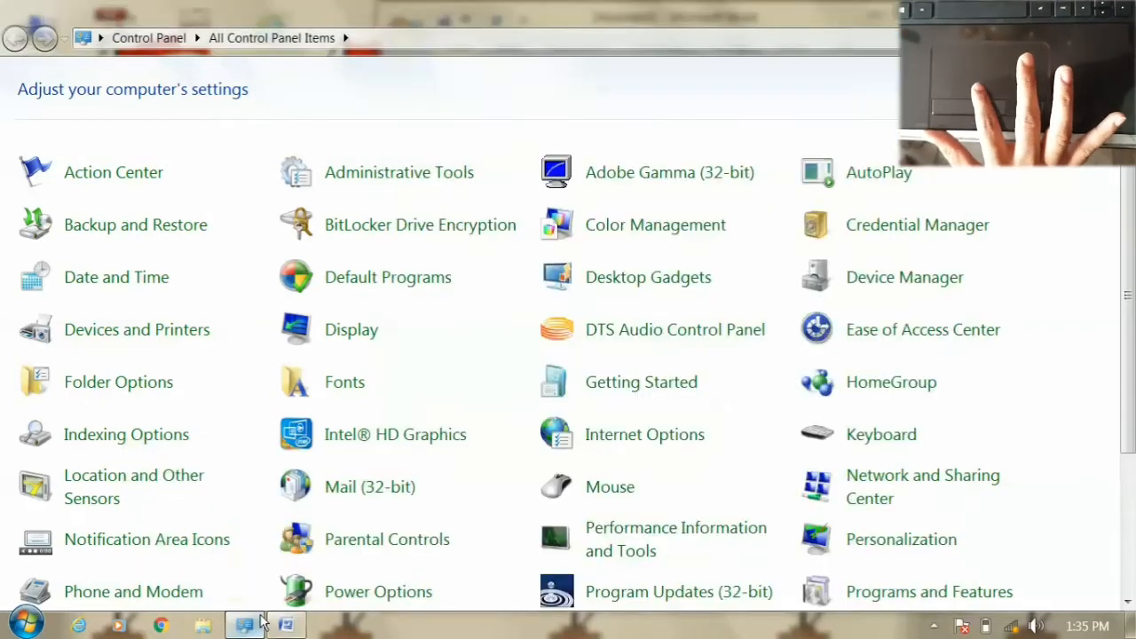
left_click(613, 488)
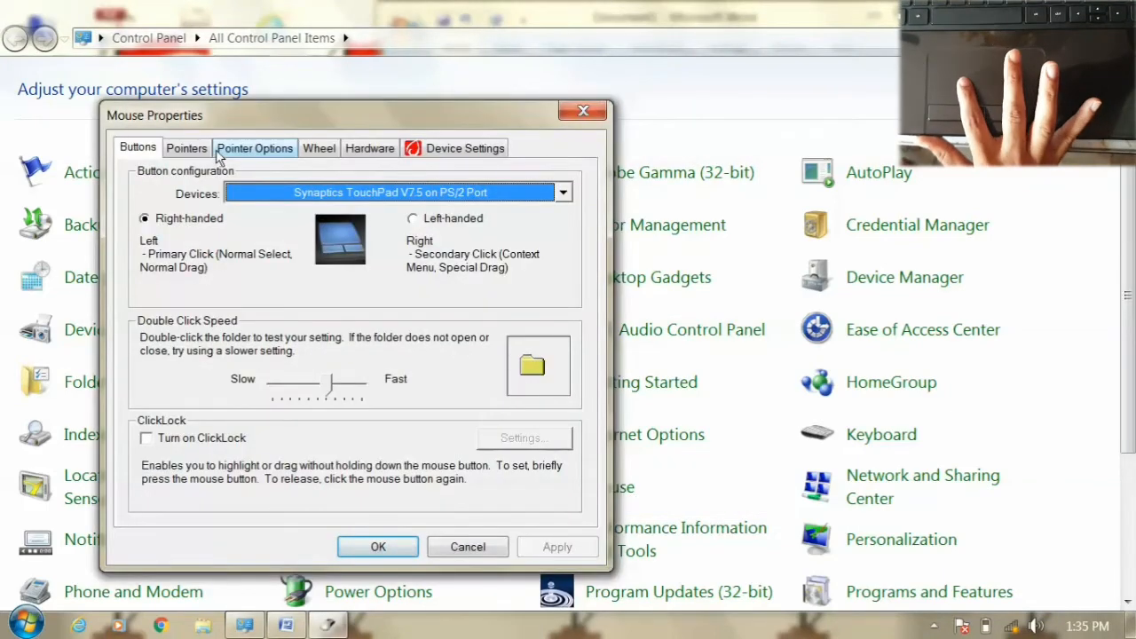
left_click(224, 153)
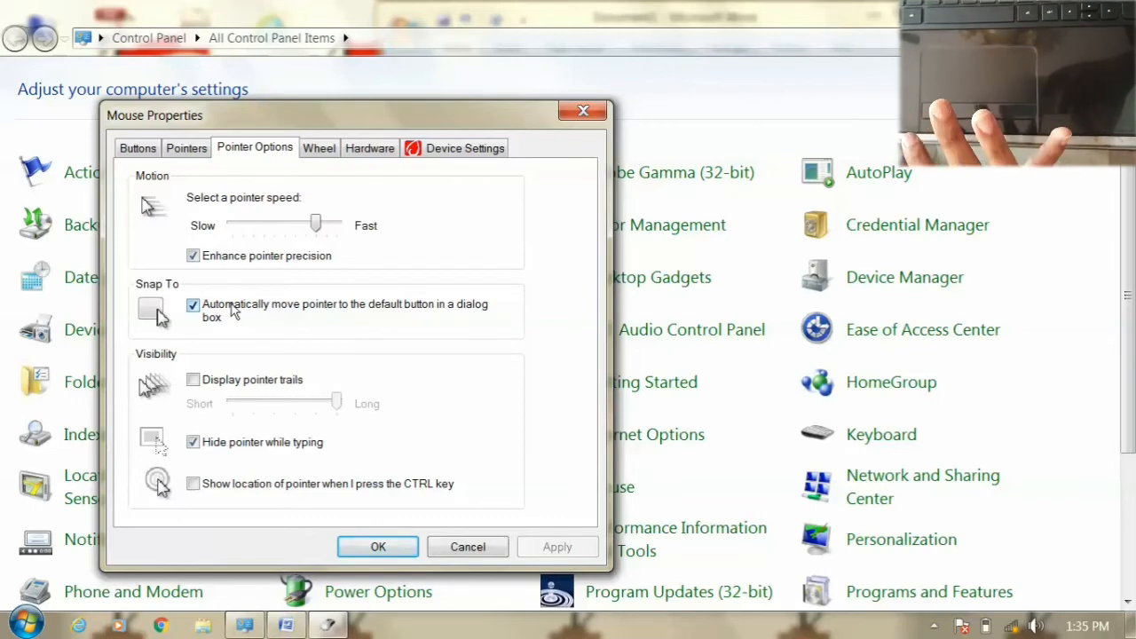
left_click(193, 380)
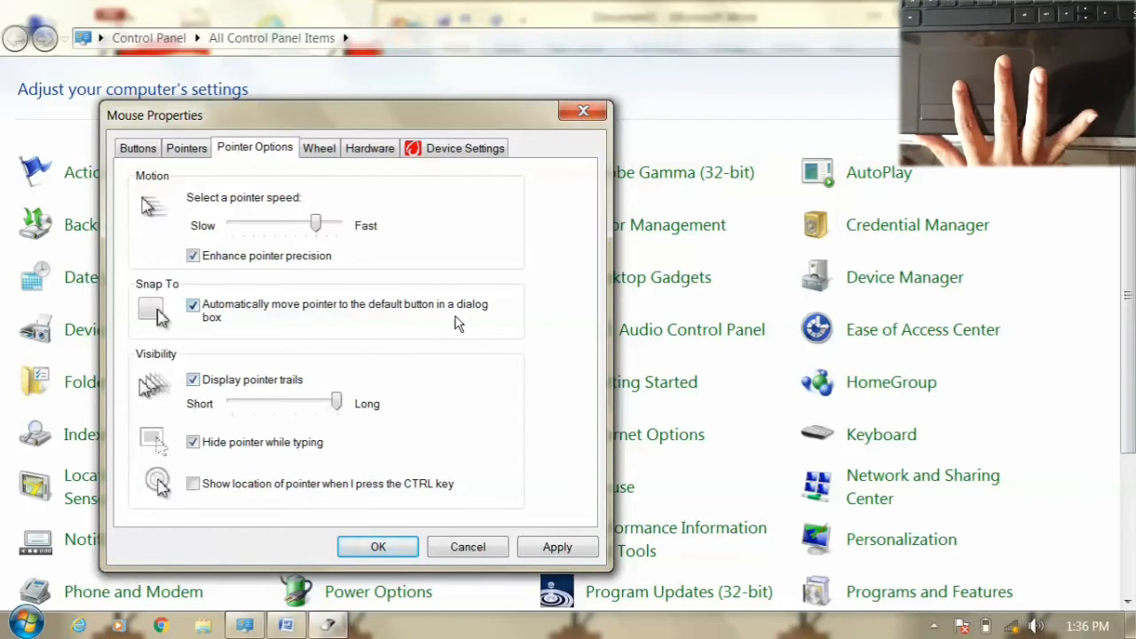
left_click(203, 379)
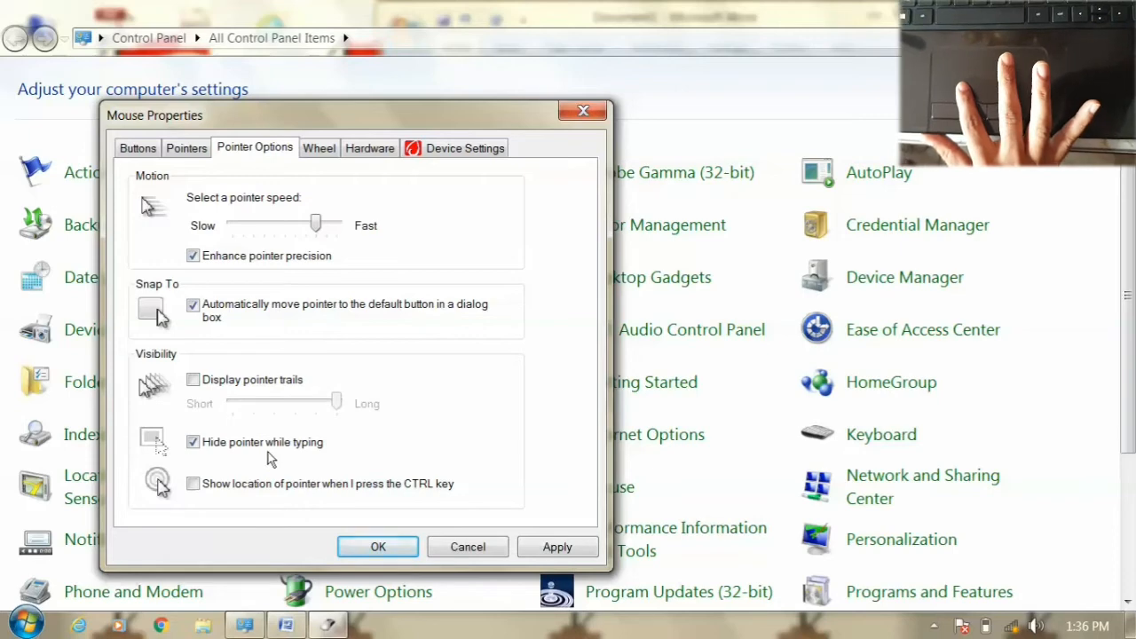
Step: Test pointer hiding by entering random text as the Control Panel address, discard it, and return to the Mouse properties
left_click(369, 37)
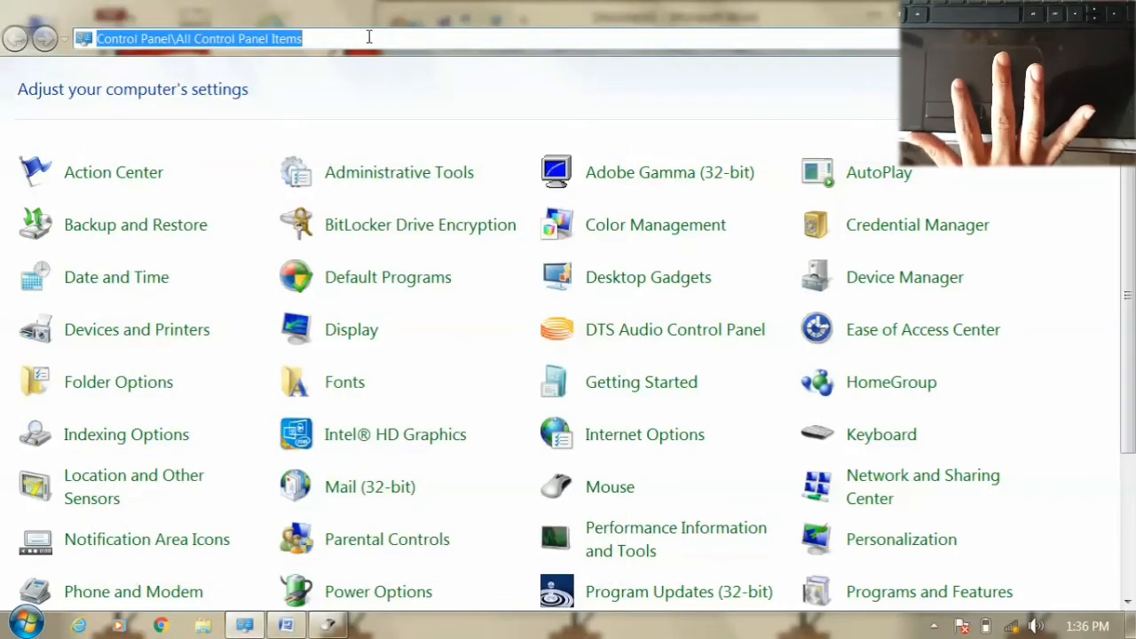
type("kjd")
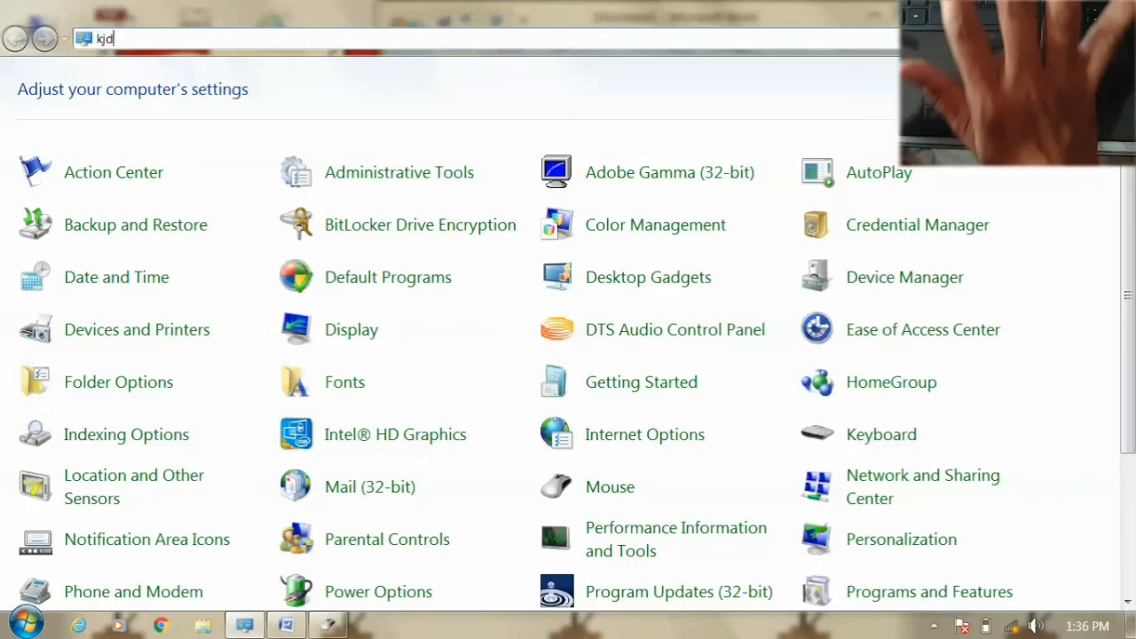
type("kkefjjfijifjsfisjfijdfisjd")
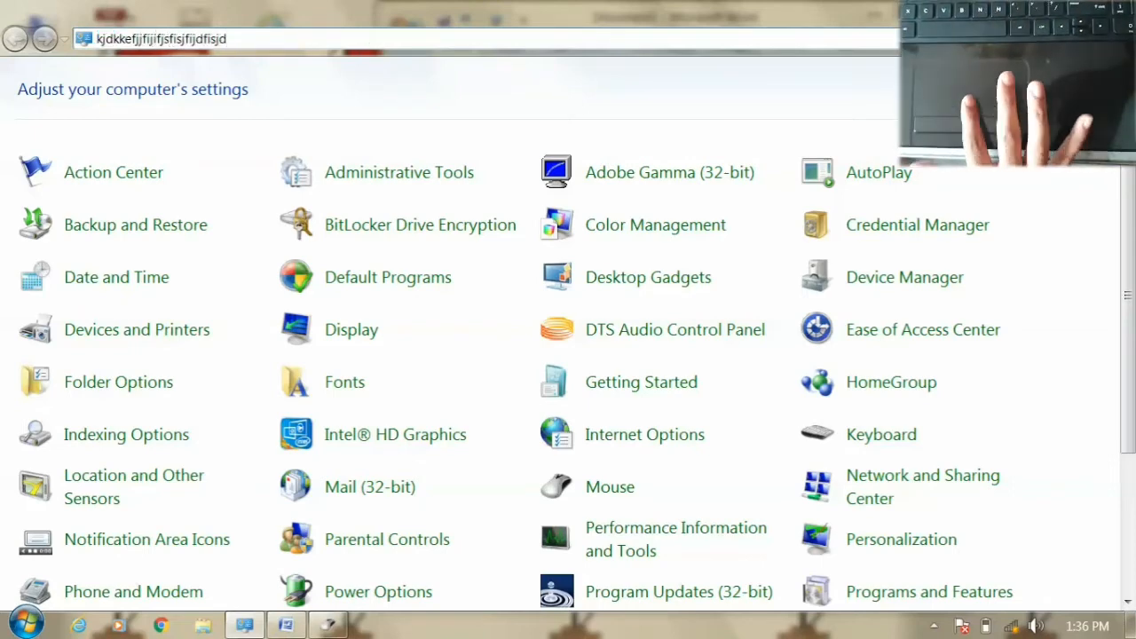
key("Escape")
left_click(612, 493)
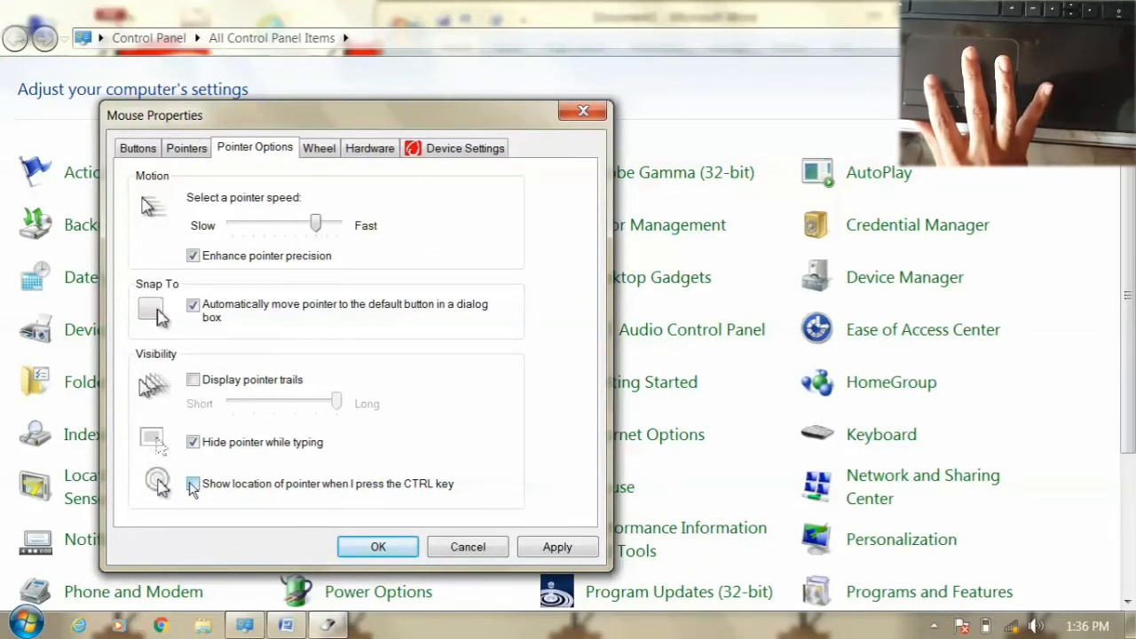
Step: Turn showing the pointer location with the CTRL key on and off again, and display the wheel scrolling settings
left_click(193, 486)
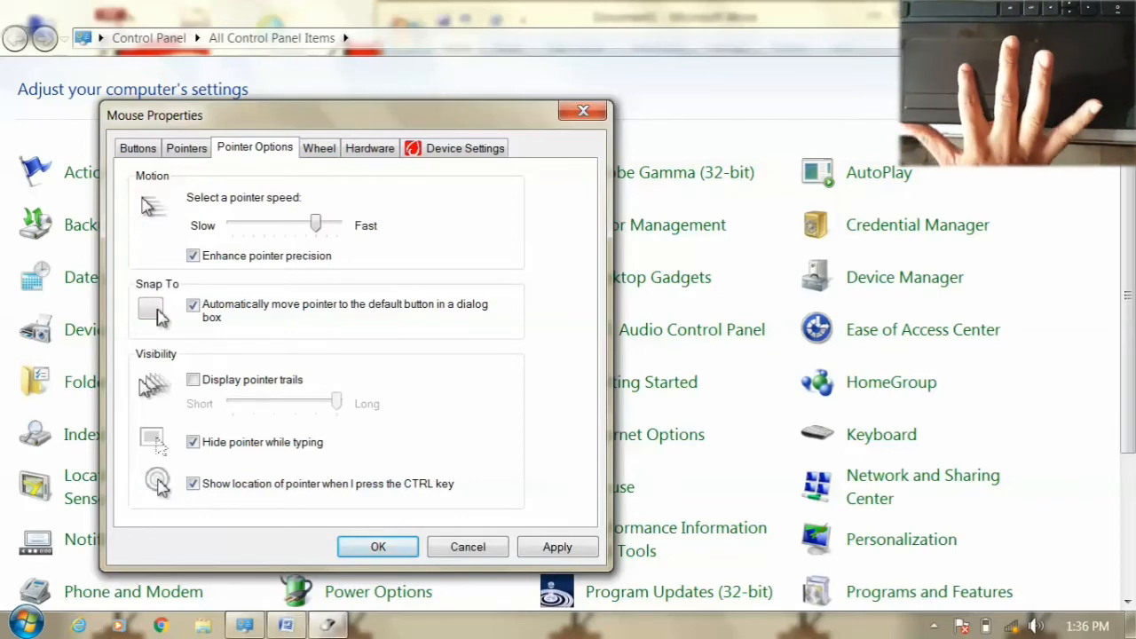
left_click(199, 485)
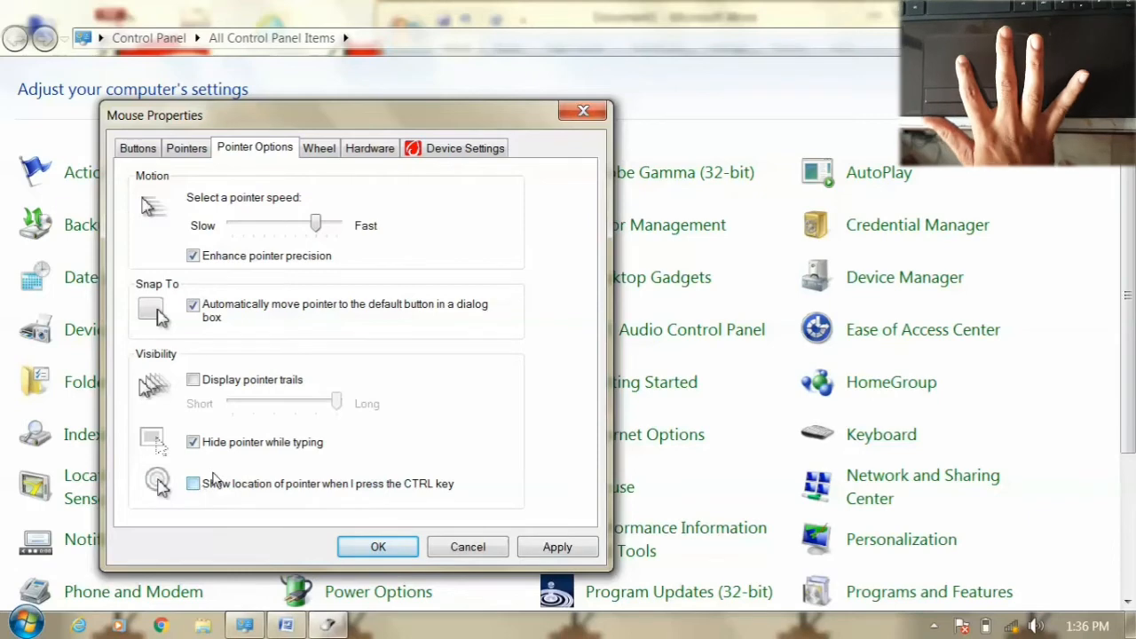
left_click(322, 148)
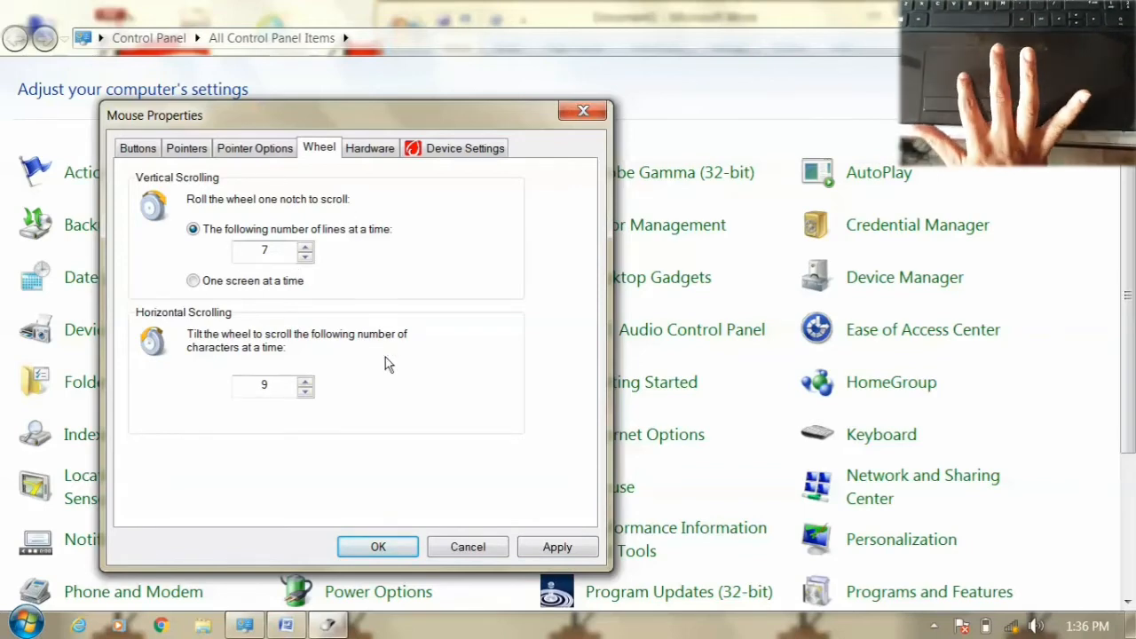
Step: Switch to Word, cancel the save prompt, and enter random short lines starting with "jcxbfv'r" until Document1 spans two pages
left_click(285, 625)
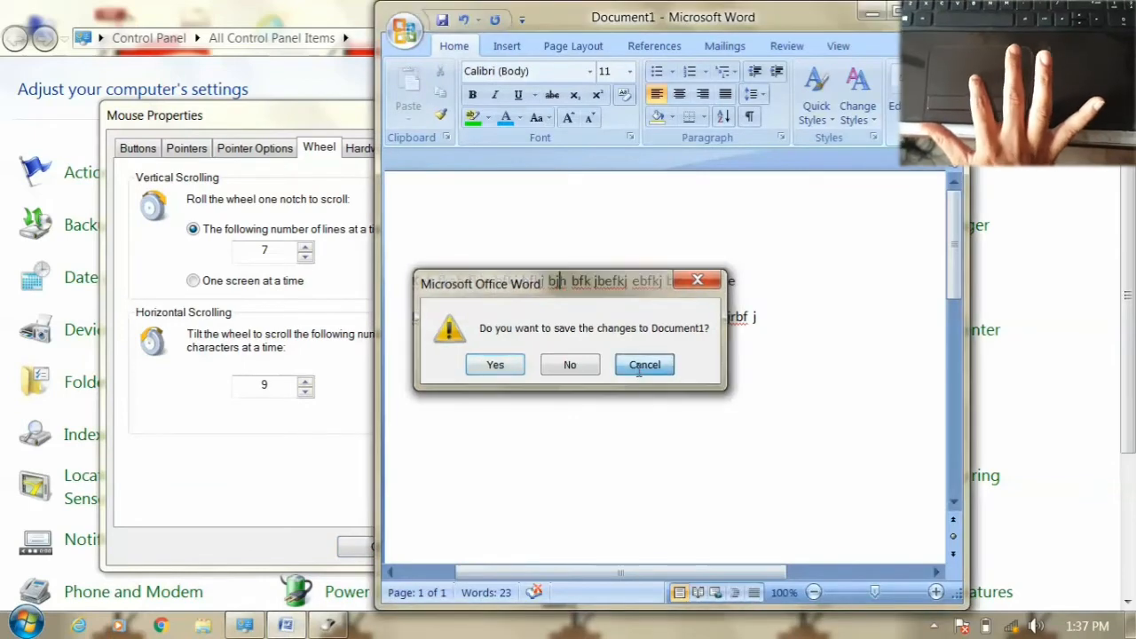
left_click(639, 368)
type("jcxbfv'r")
key("Return")
key("Return")
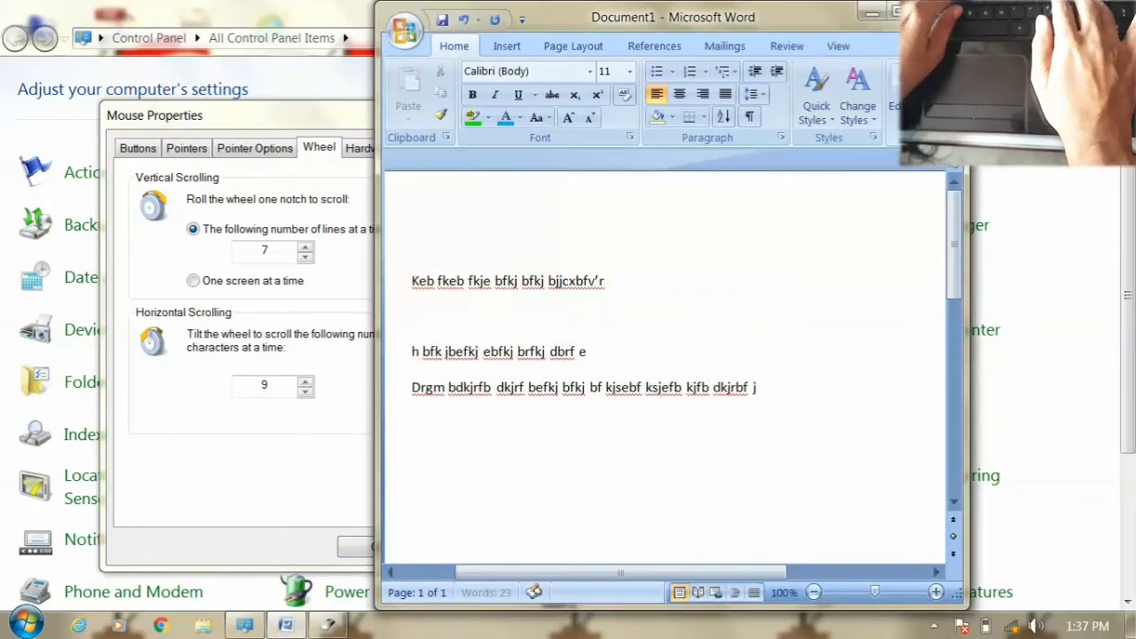
type("r")
key("Return")
type("g")
key("Return")
type("r")
key("Return")
type("r")
key("Return")
type("rj gbrkgj bdrkjg dr")
key("Return")
key("Return")
key("Return")
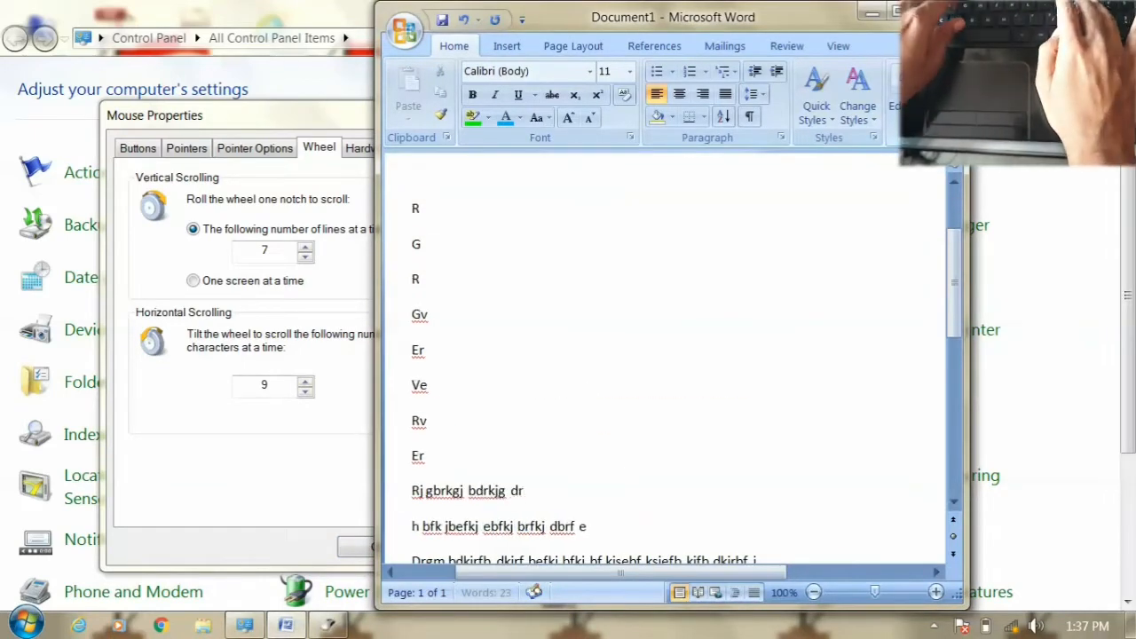
type("dr f d rf  dr f d rf dxr f drf xd rf xdrfjb xdkjrf dx rf dxr f")
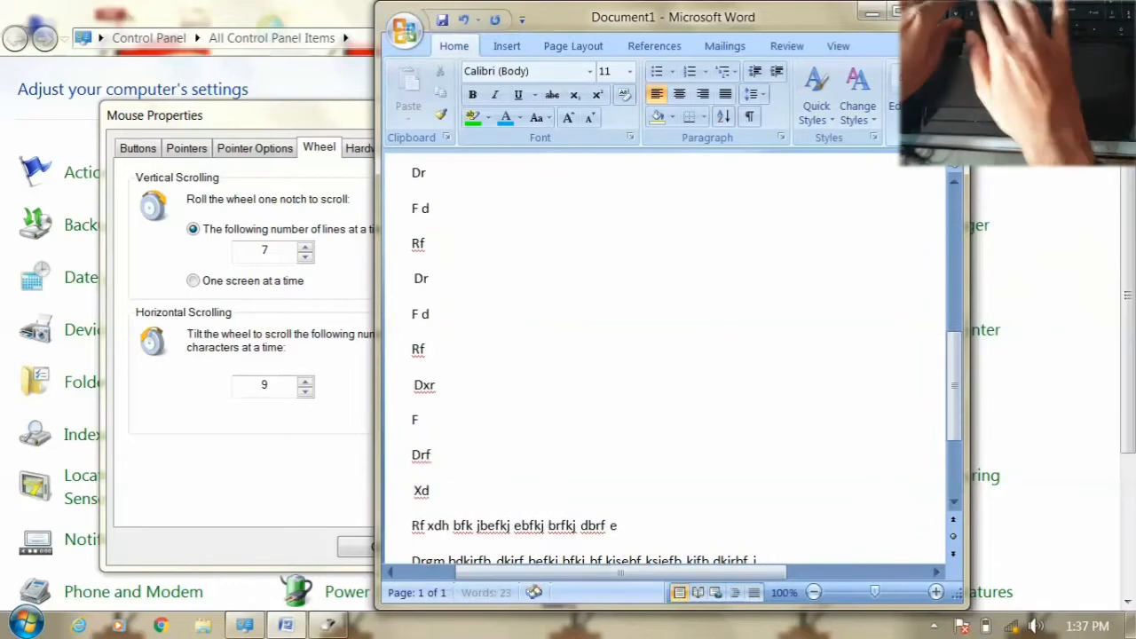
type(" dx")
key("Return")
type("rf")
key("Return")
type("dxrf")
key("Return")
type("xdrfkn dxkjr")
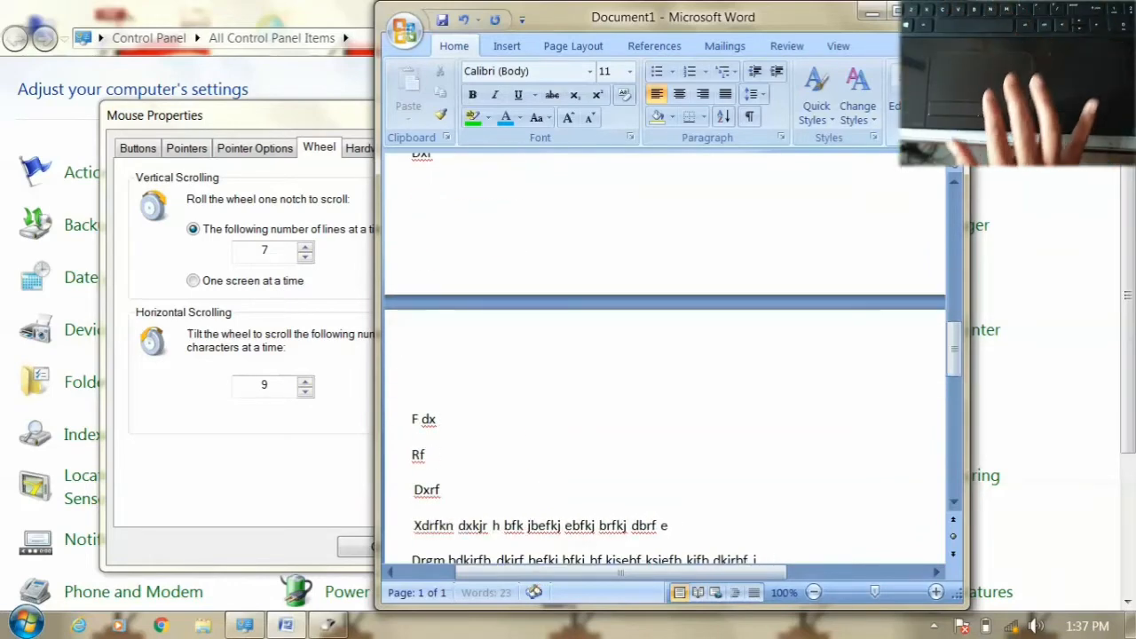
Step: Scroll up and down through the two-page document to test the vertical scrolling of 7 lines at a time
scroll(684, 337, "up", 2)
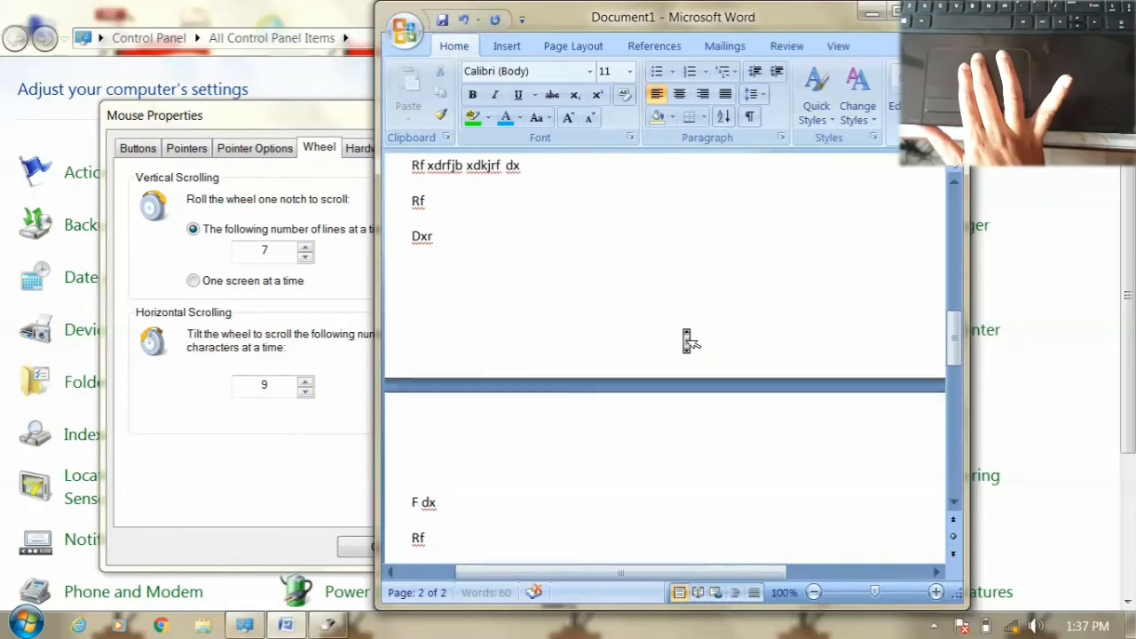
scroll(657, 337, "up", 2)
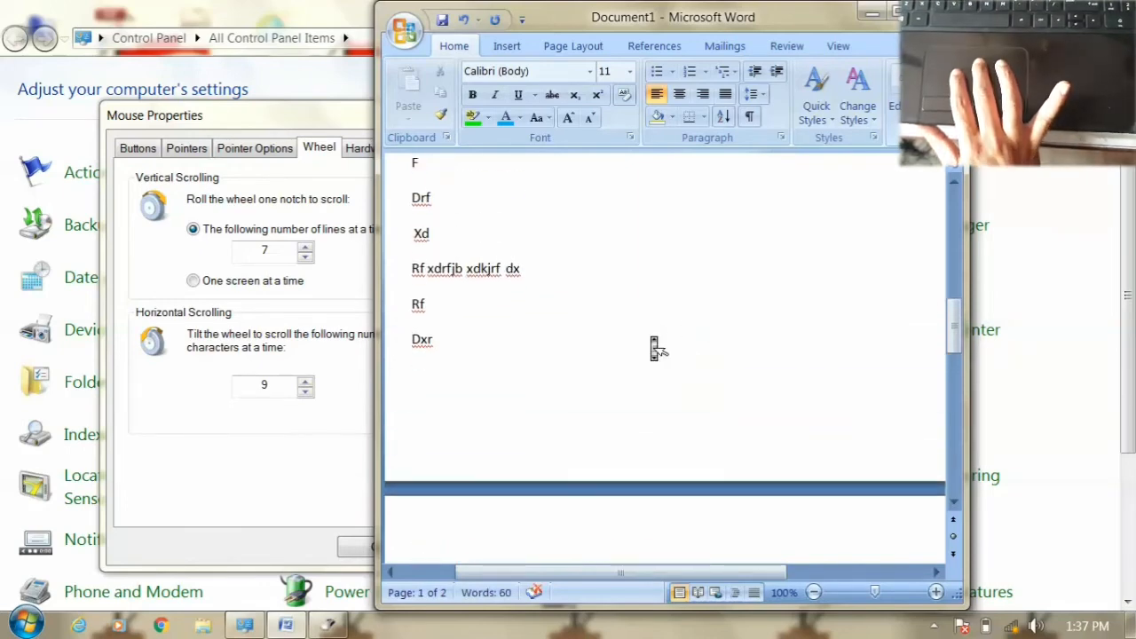
scroll(657, 349, "down", 3)
scroll(657, 348, "up", 3)
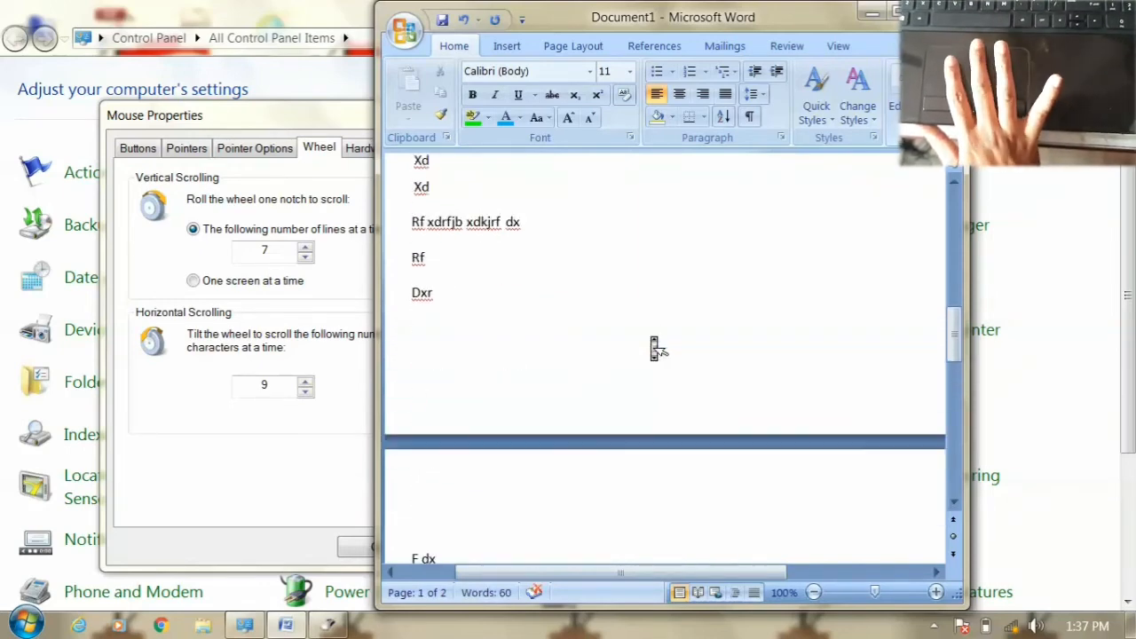
scroll(652, 344, "down", 1)
scroll(652, 344, "up", 3)
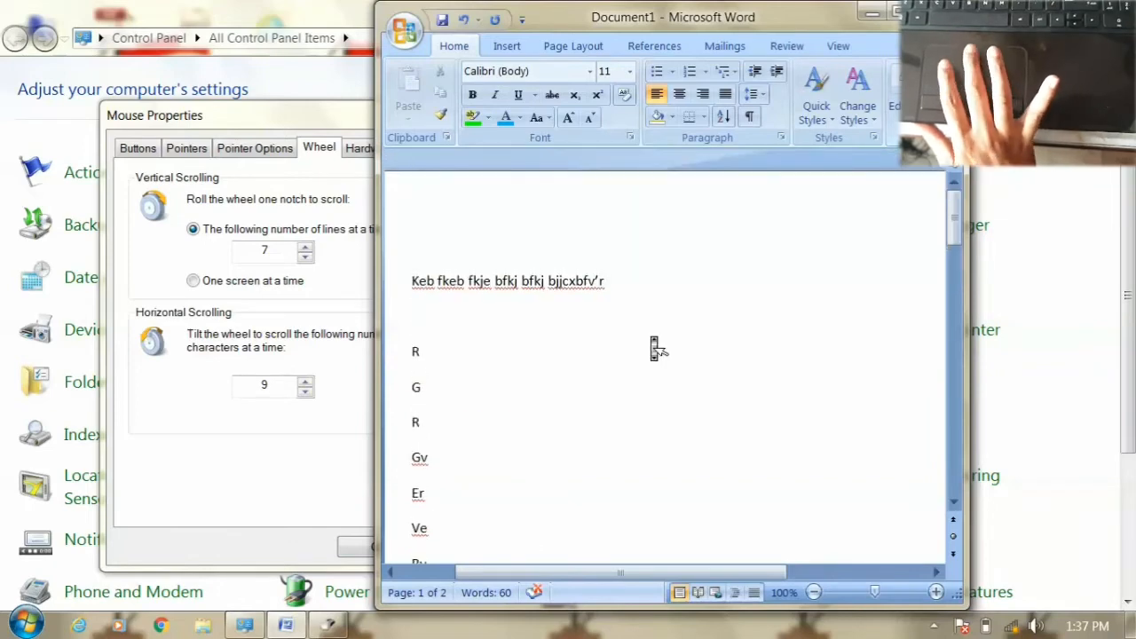
scroll(652, 337, "down", 1)
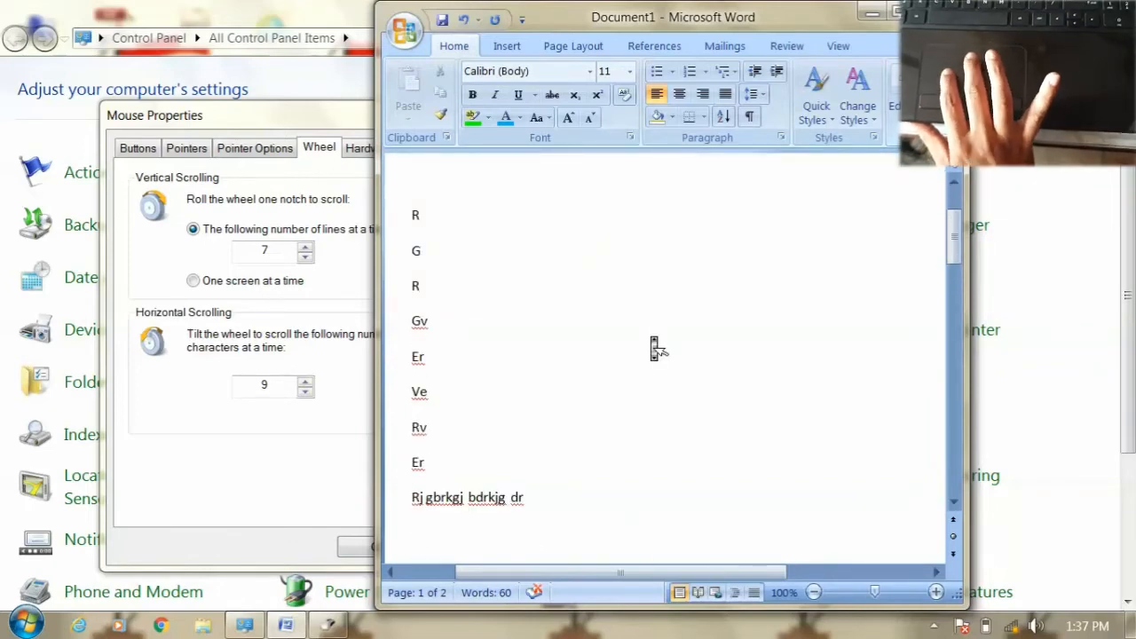
scroll(652, 342, "down", 3)
scroll(653, 344, "down", 1)
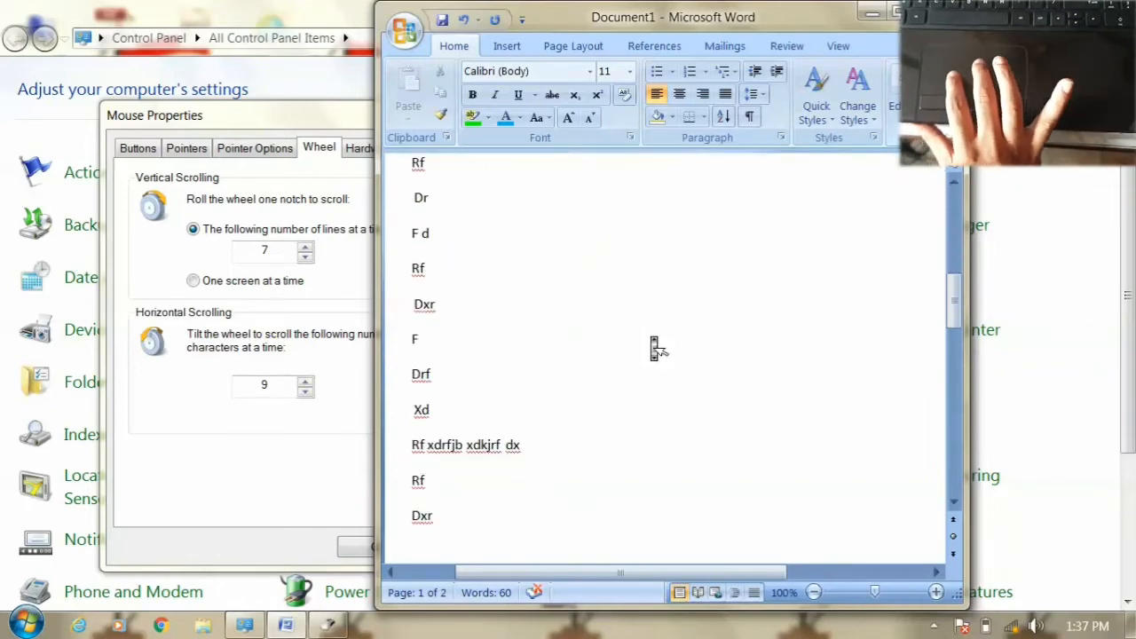
Step: Scroll down and sideways in the Word document to test the horizontal scrolling of 9 characters at a time
scroll(654, 345, "down", 1)
scroll(661, 344, "left", 1)
scroll(662, 344, "right", 1)
scroll(662, 344, "right", 1)
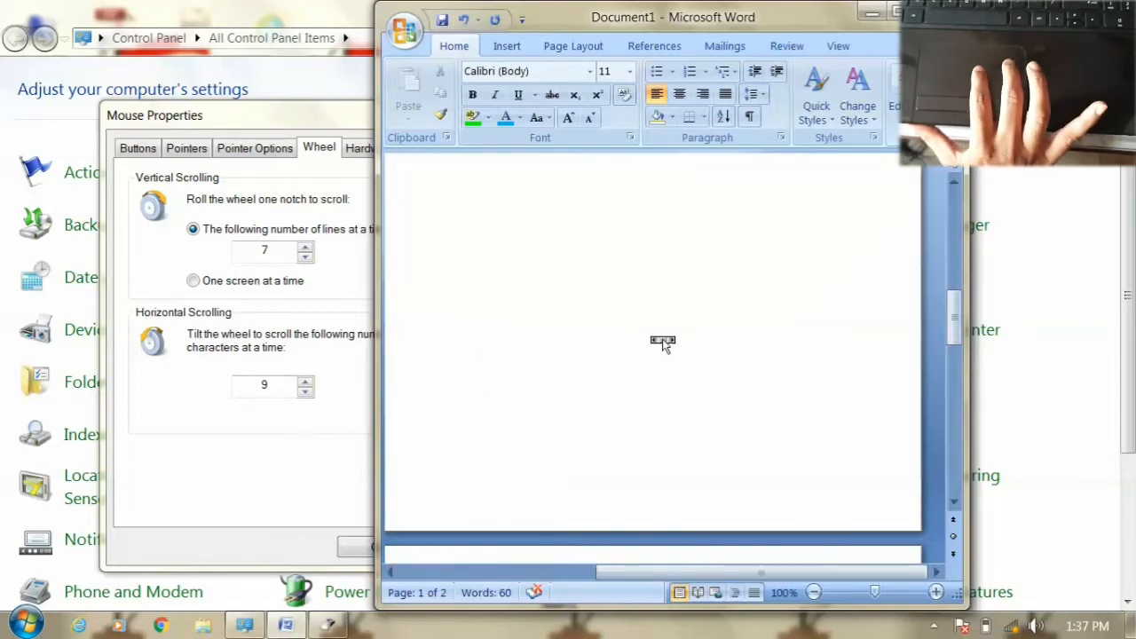
Step: Set vertical wheel scrolling to one screen at a time and test it by scrolling up and down in the Word document
left_click(211, 284)
left_click(211, 284)
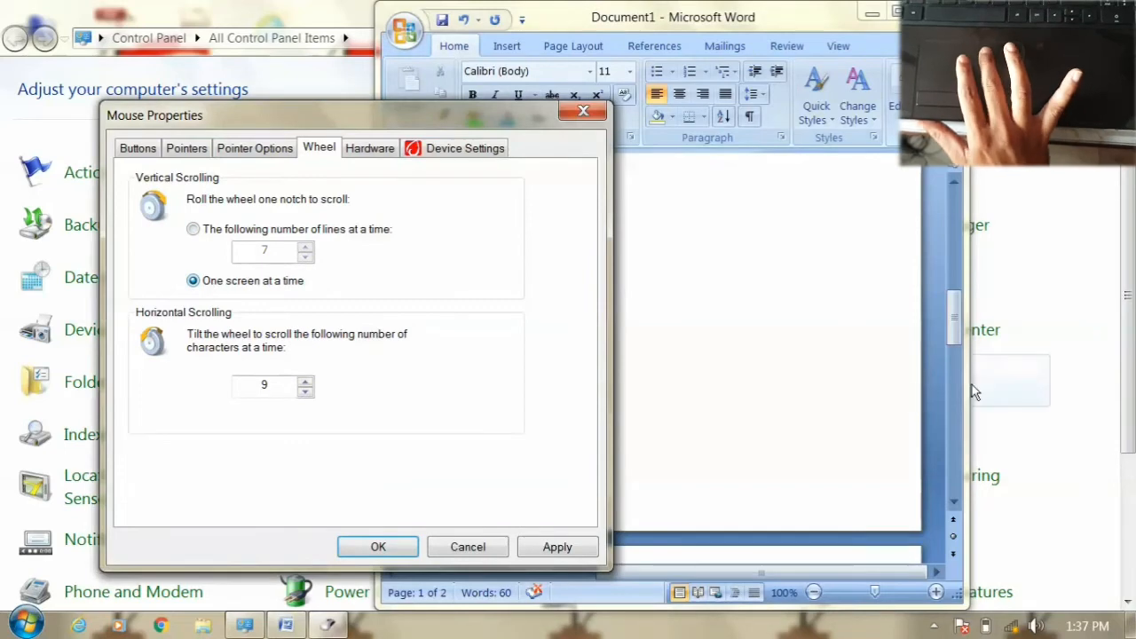
left_click(783, 317)
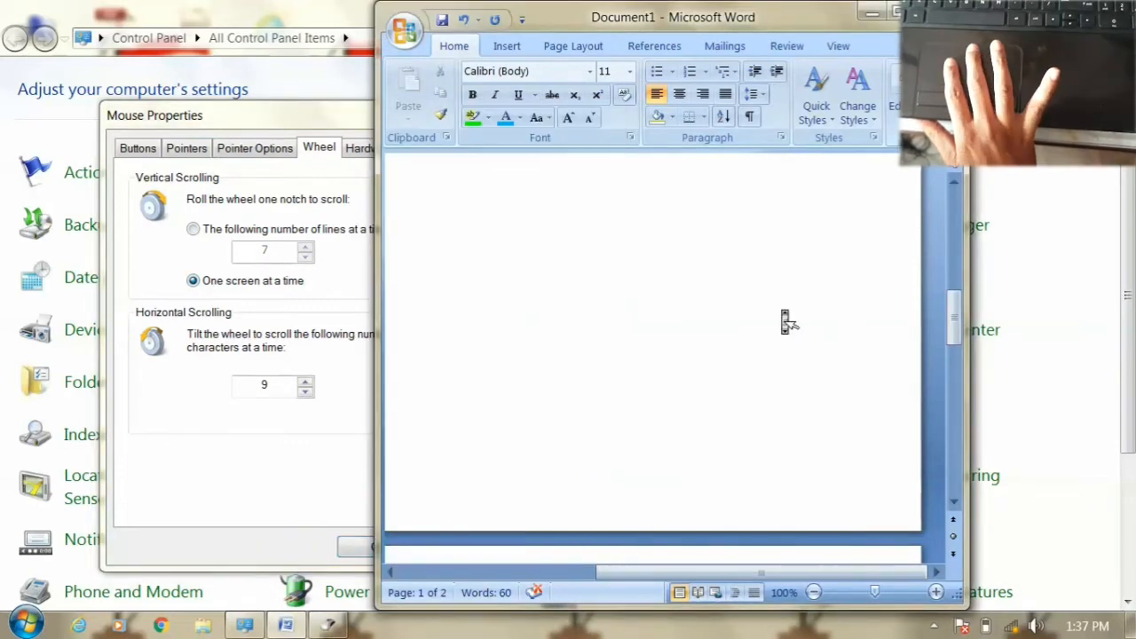
scroll(783, 318, "up", 3)
scroll(782, 318, "down", 5)
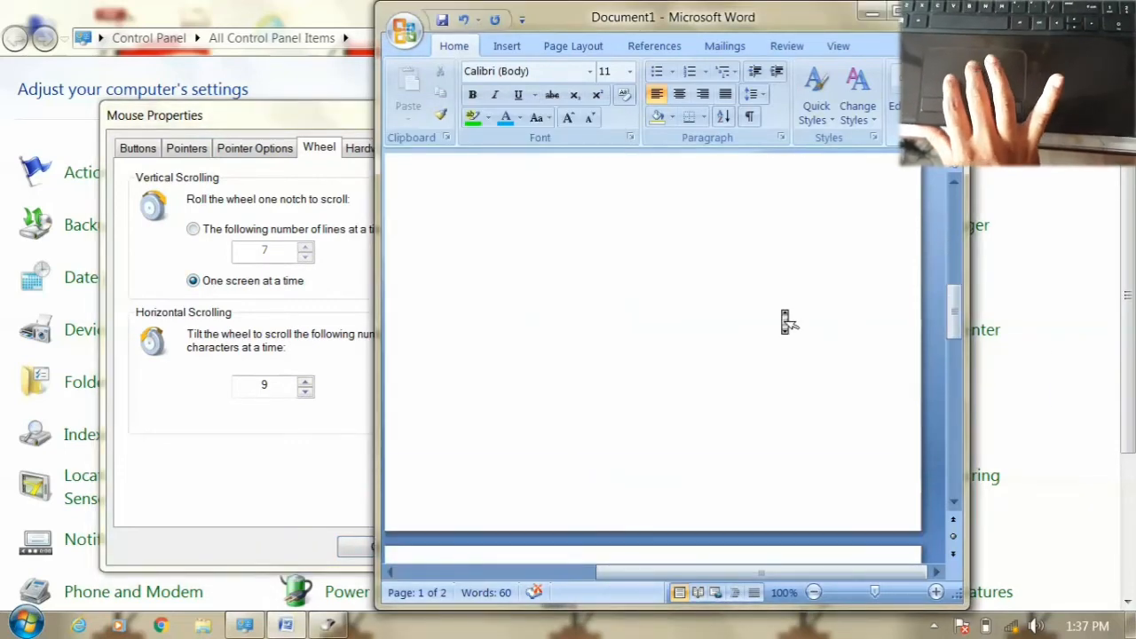
scroll(784, 322, "up", 2)
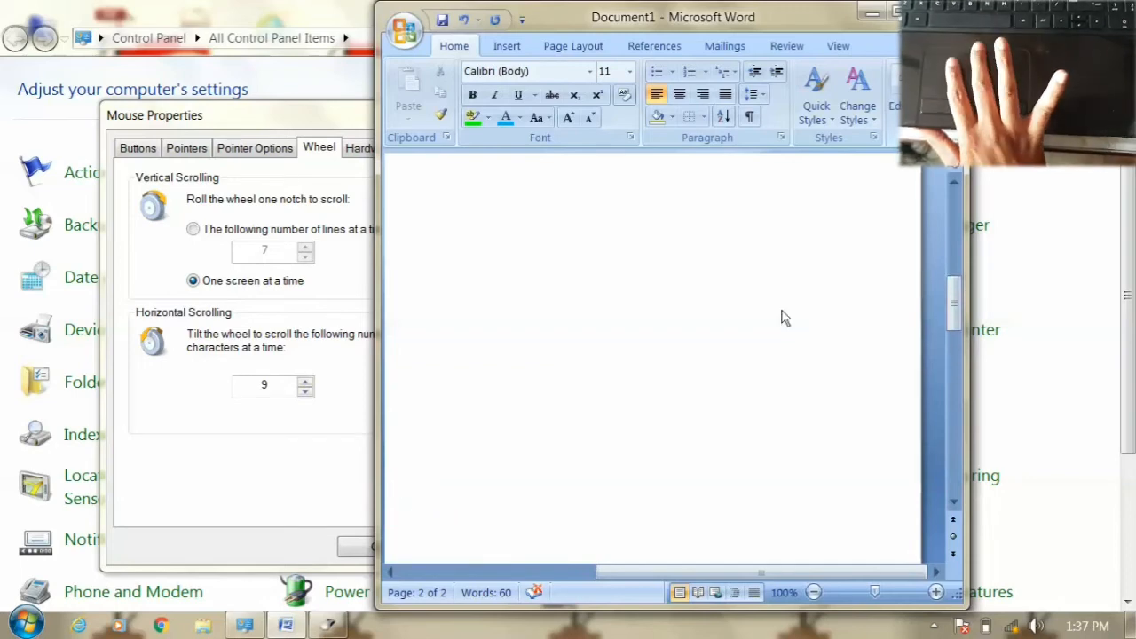
scroll(783, 318, "down", 2)
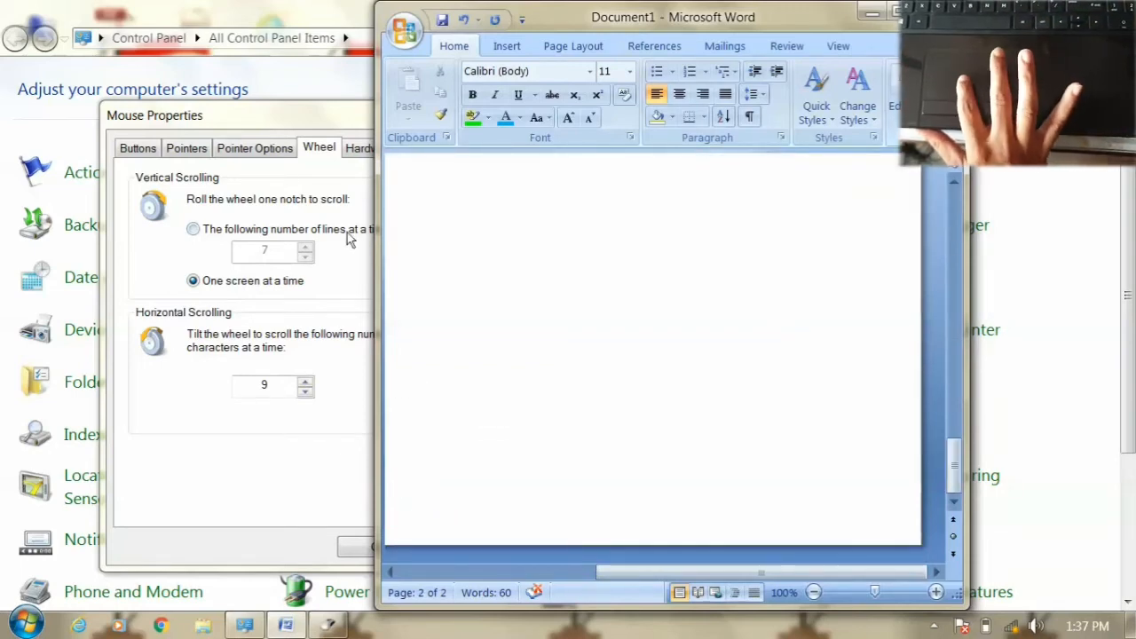
Step: Set vertical scrolling to 7 lines and horizontal scrolling to 9 characters at a time, and accept the Mouse properties
left_click(194, 229)
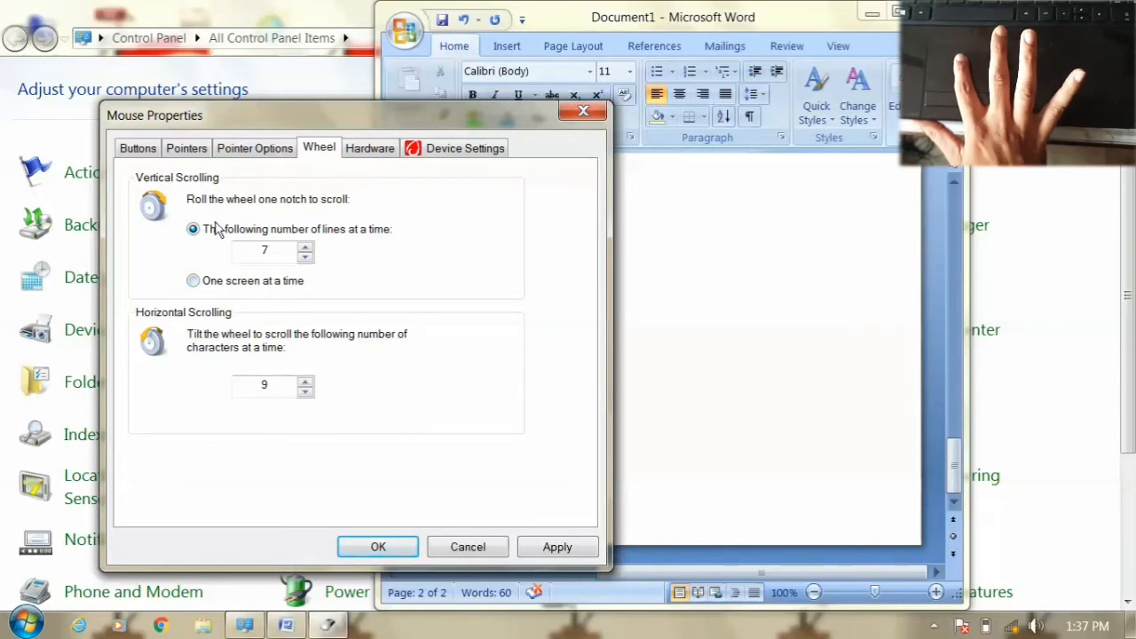
left_click(304, 381)
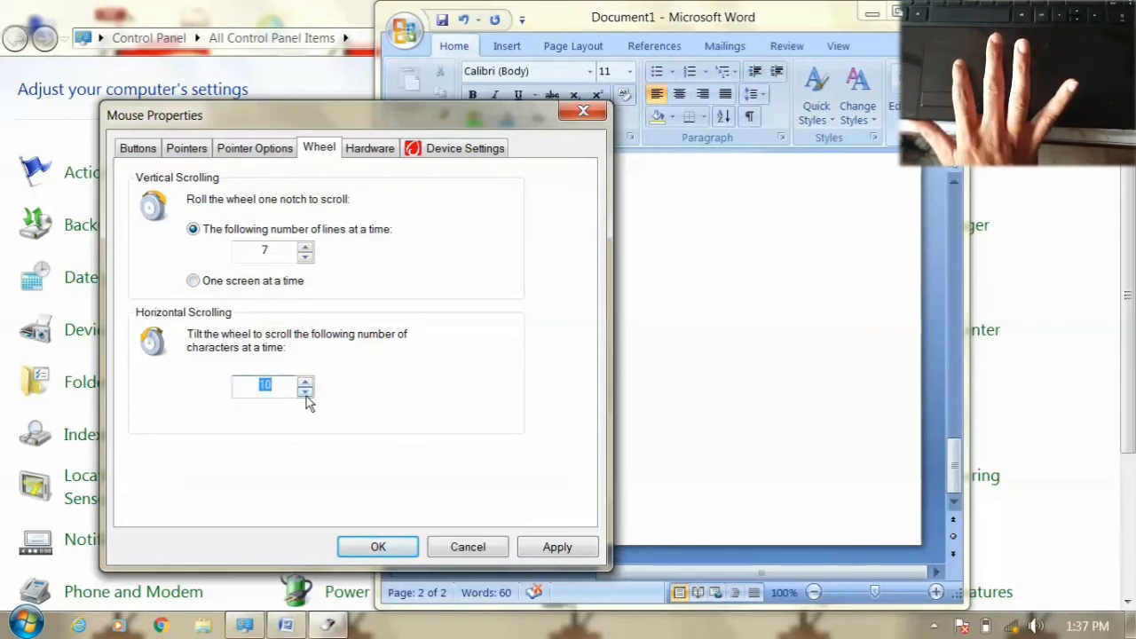
left_click(305, 391)
left_click(306, 391)
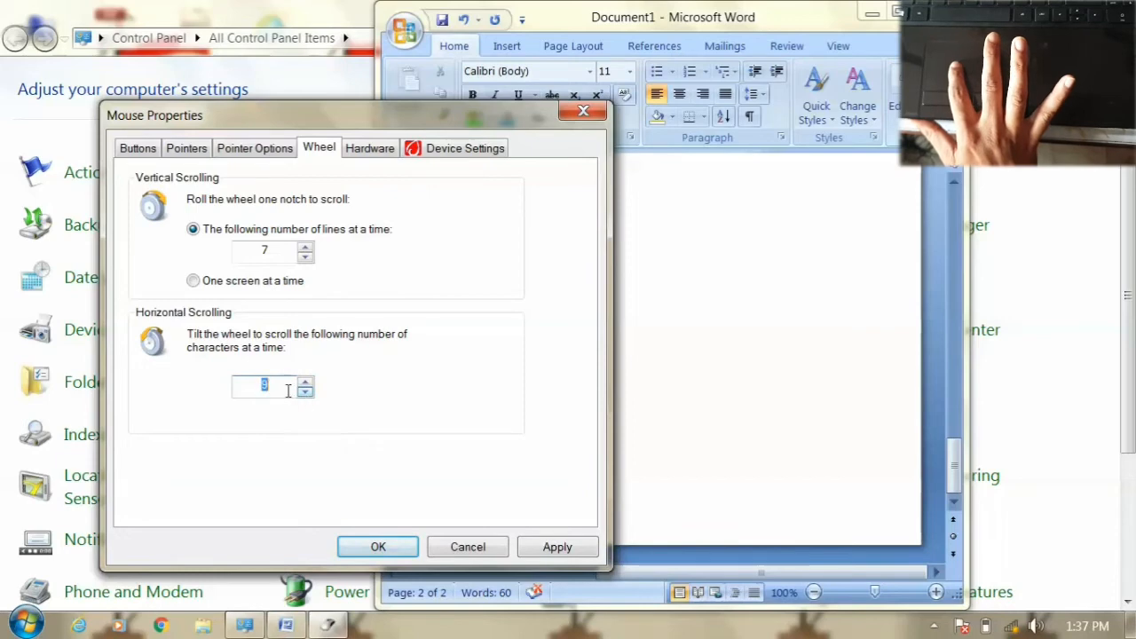
left_click(375, 545)
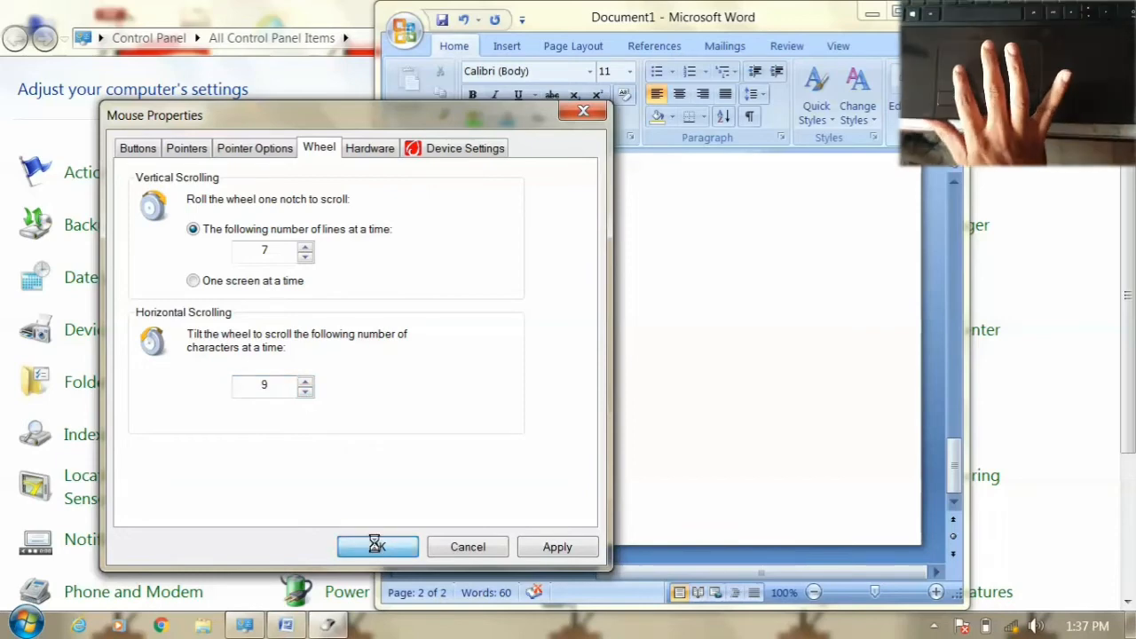
left_click(378, 548)
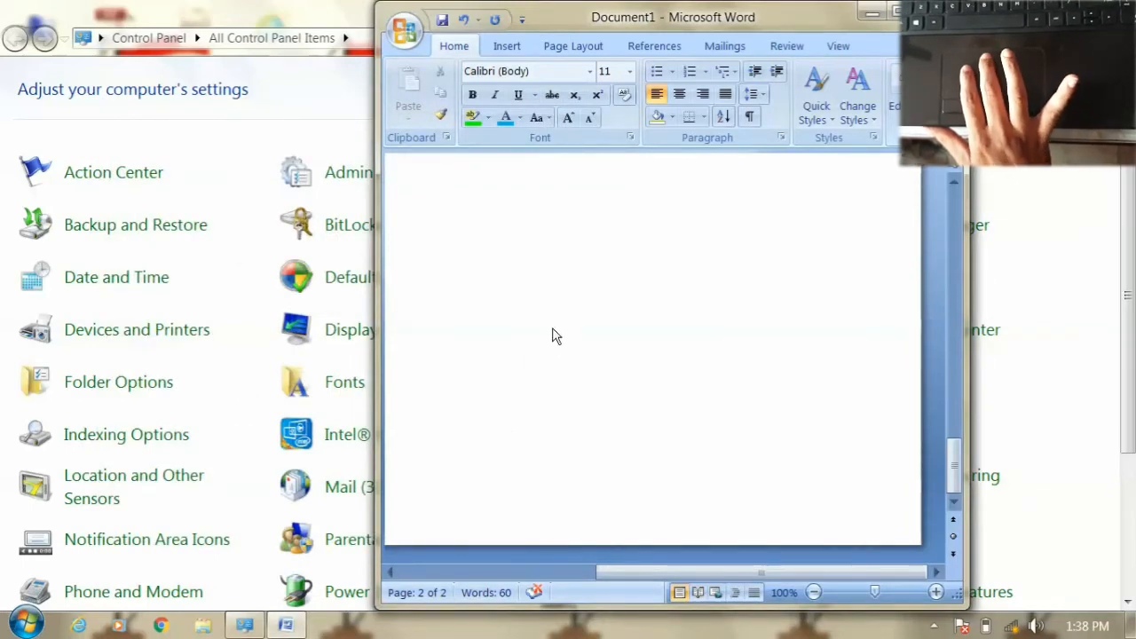
Step: Scroll repeatedly up and down through both pages of Document1 to test the accepted wheel settings
scroll(556, 337, "up", 8)
scroll(556, 339, "up", 6)
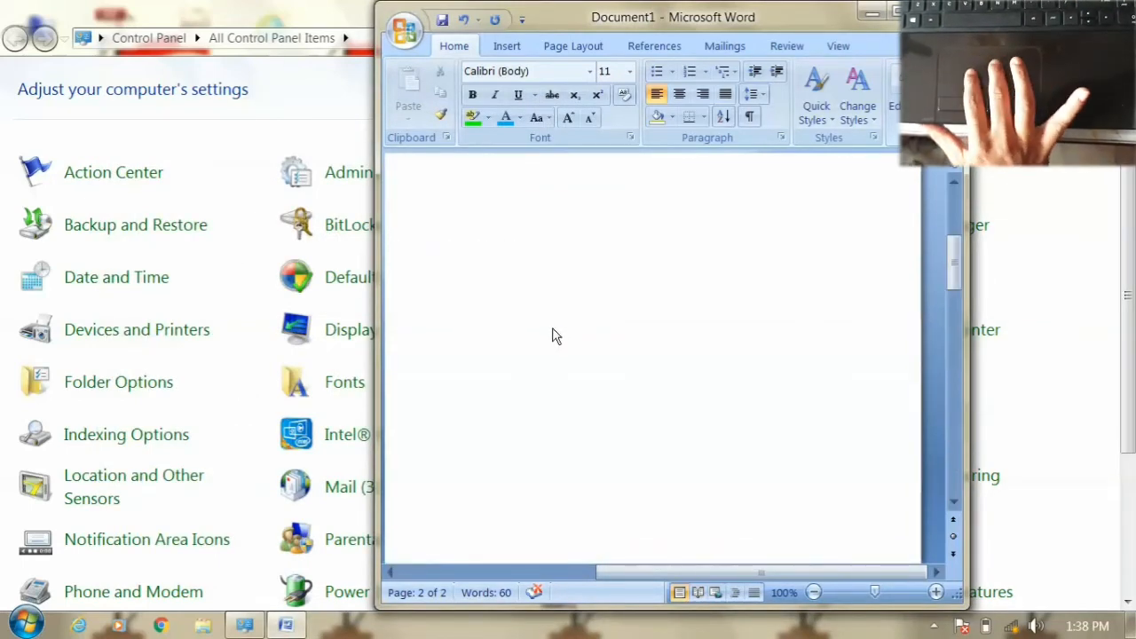
scroll(556, 338, "down", 5)
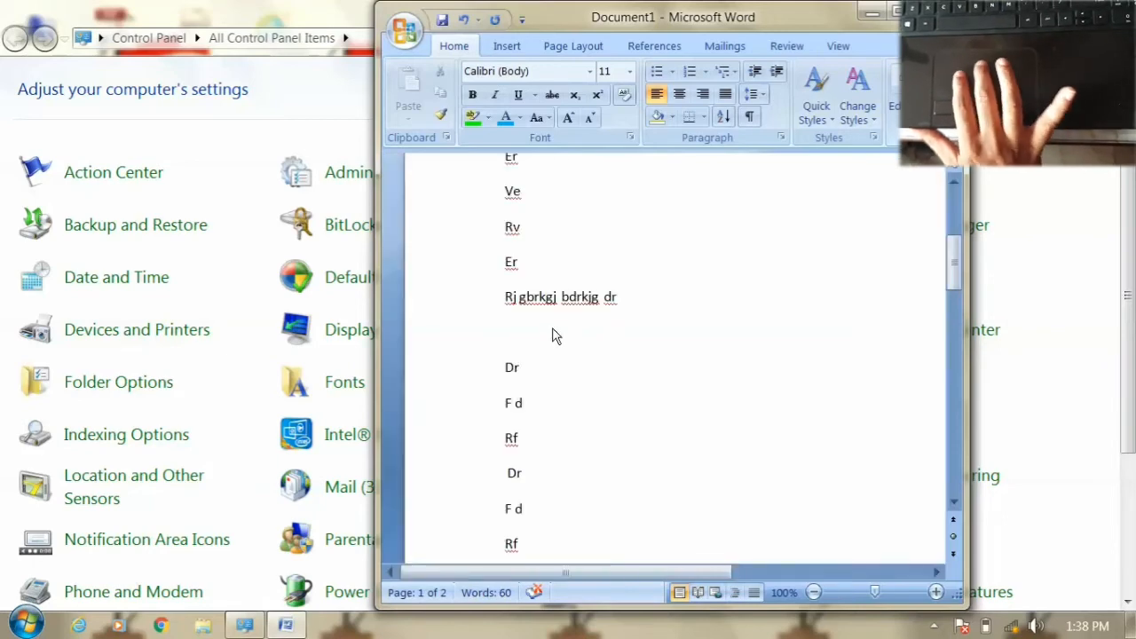
scroll(555, 338, "up", 5)
scroll(552, 336, "down", 5)
scroll(552, 335, "up", 5)
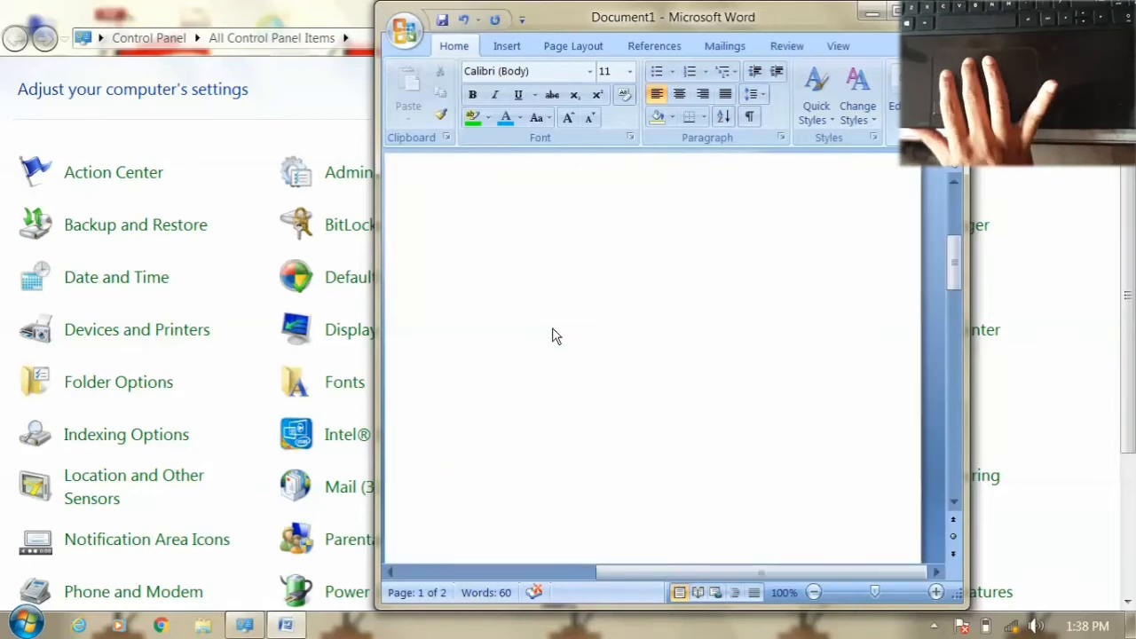
scroll(552, 335, "down", 5)
scroll(552, 335, "up", 5)
scroll(552, 336, "down", 8)
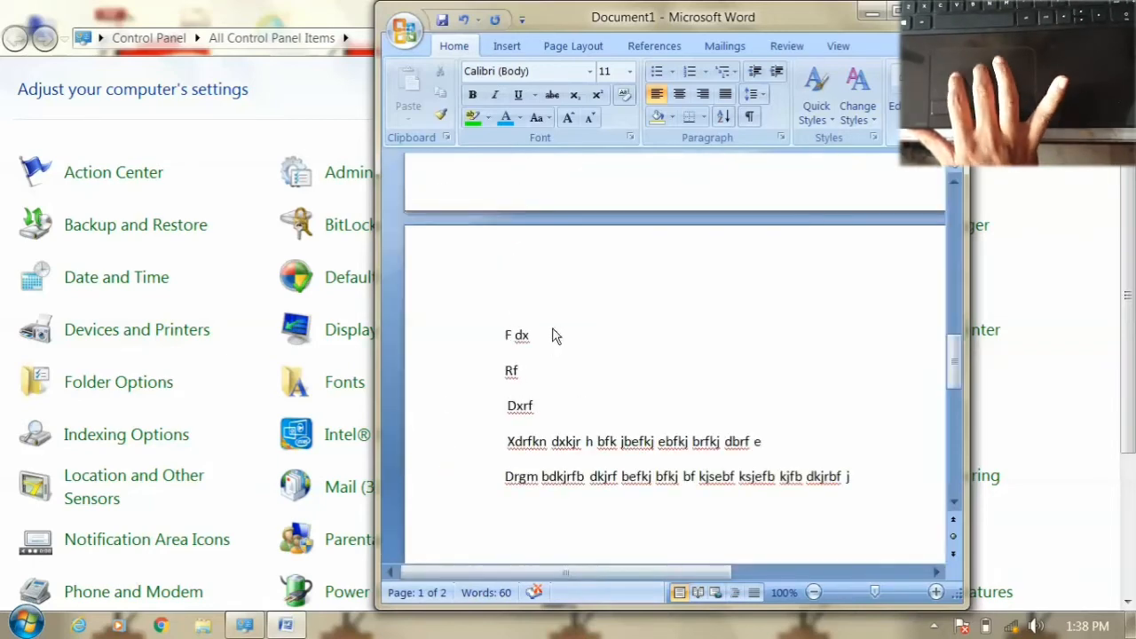
scroll(552, 335, "up", 4)
scroll(556, 340, "down", 2)
scroll(556, 340, "down", 4)
scroll(555, 340, "up", 6)
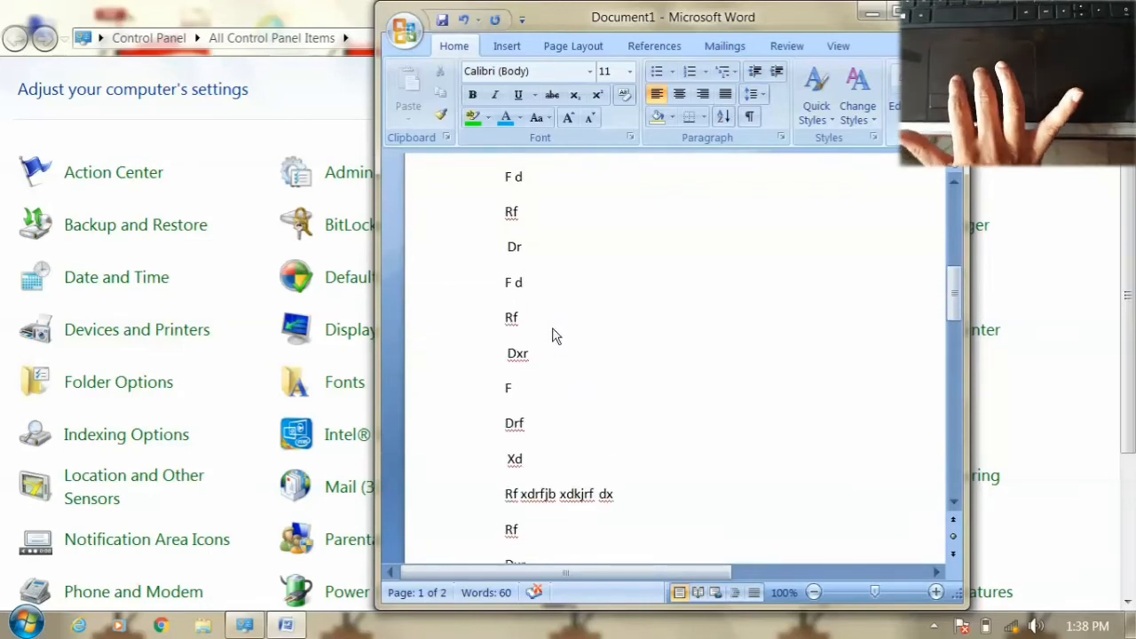
scroll(556, 340, "down", 6)
scroll(552, 335, "up", 8)
scroll(552, 335, "down", 5)
scroll(553, 332, "up", 10)
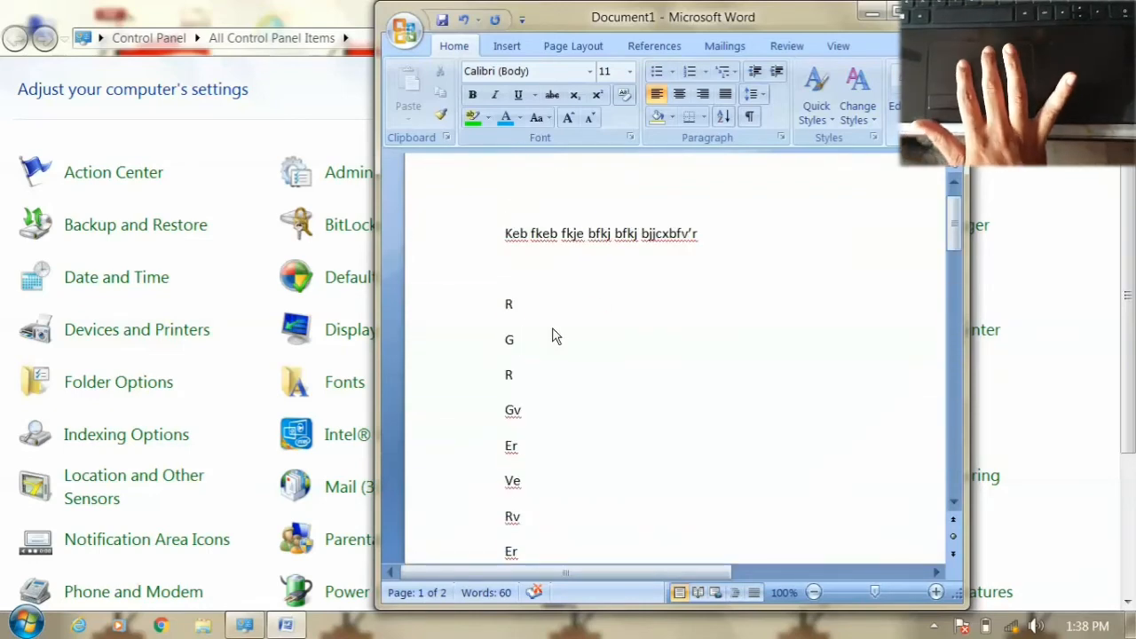
scroll(553, 333, "down", 4)
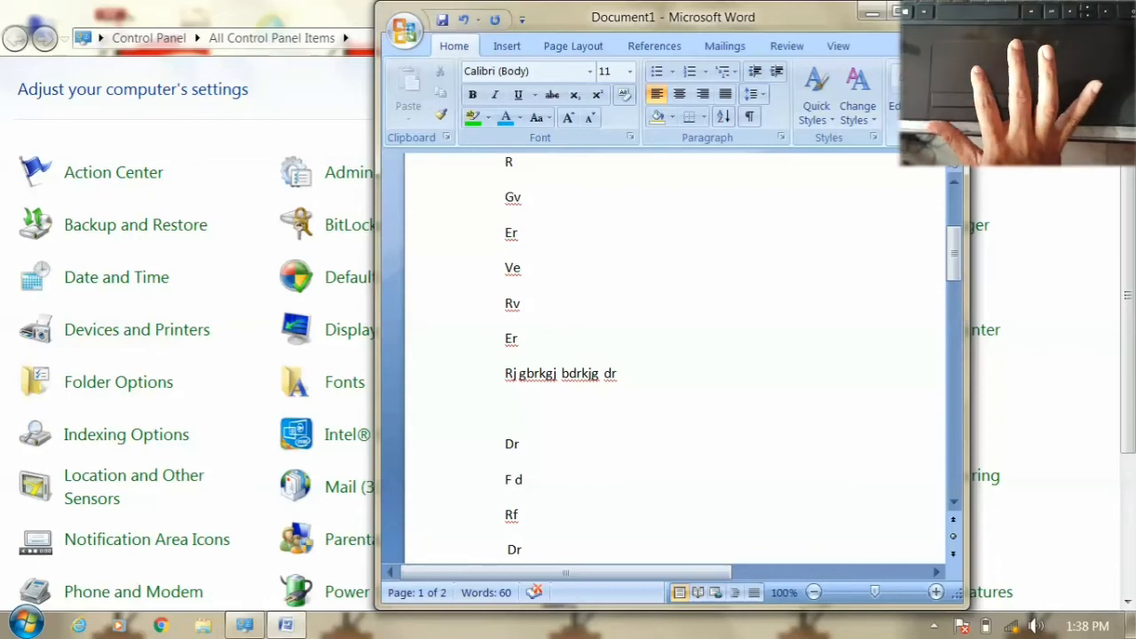
Step: Start closing Document1, cancel the save prompt, and switch to Control Panel
left_click(937, 12)
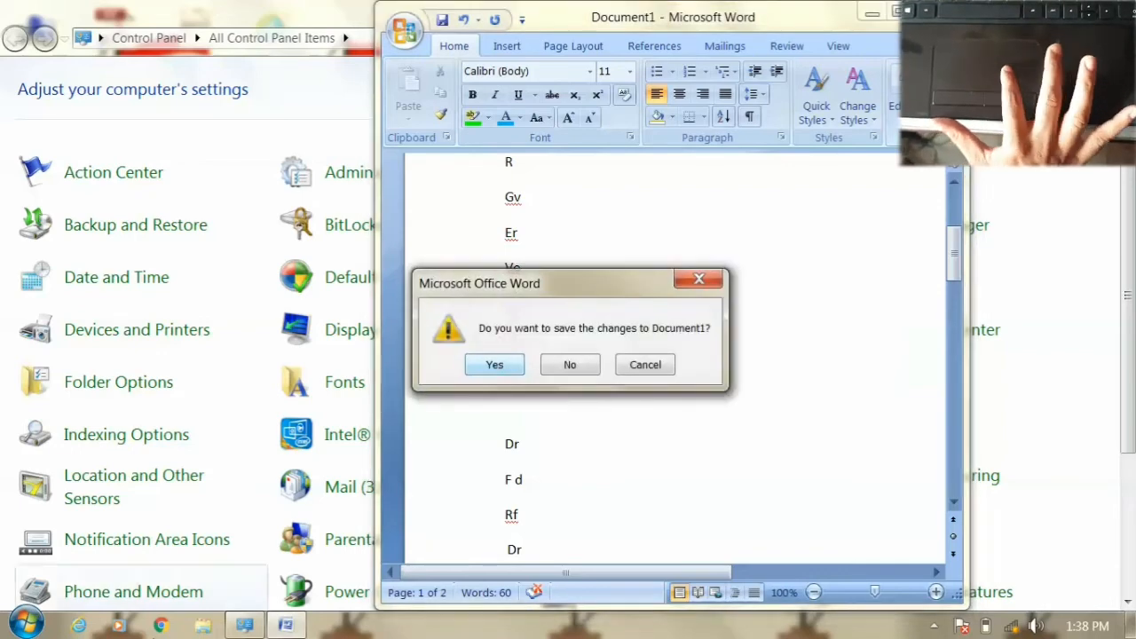
left_click(666, 366)
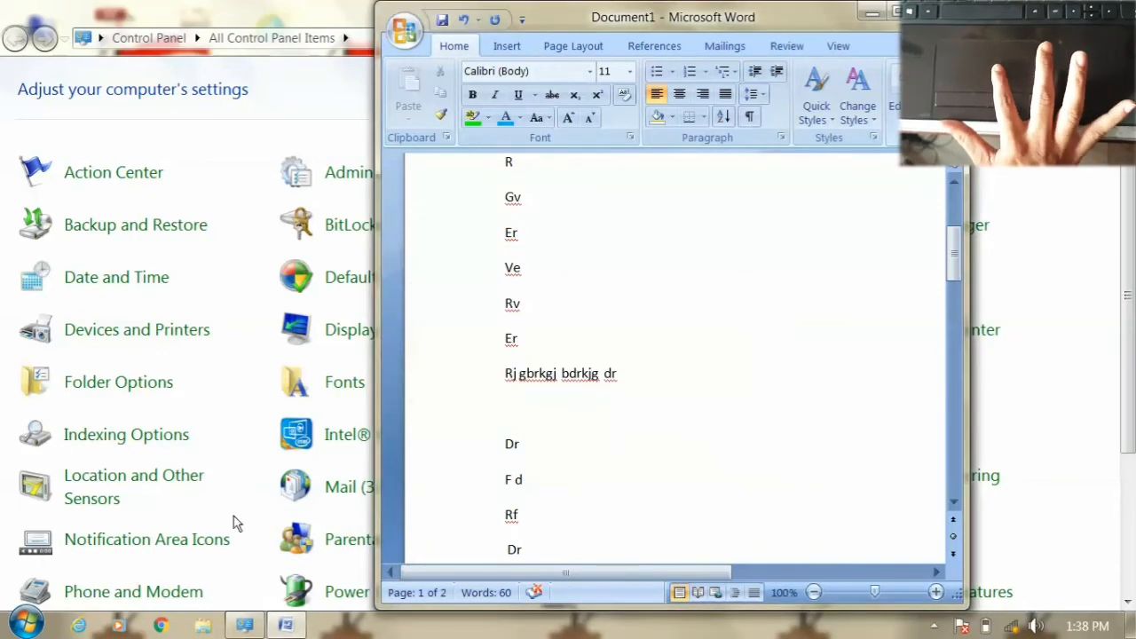
left_click(261, 9)
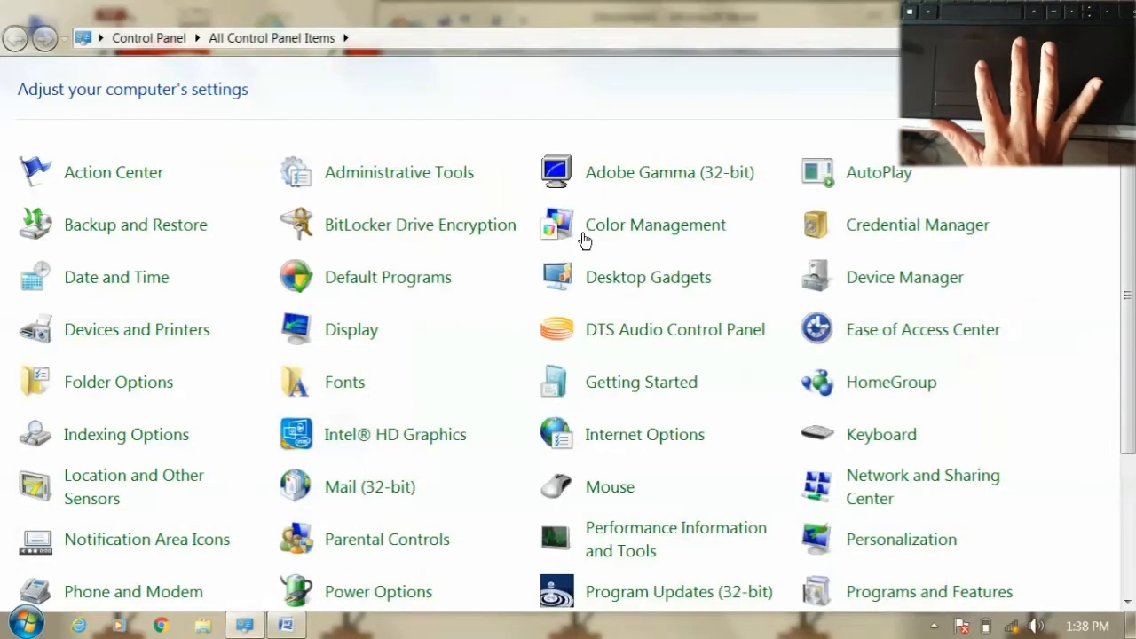
Step: Open the Mouse properties, look through the Wheel, Hardware and Device Settings pages, and close the dialog
left_click(612, 487)
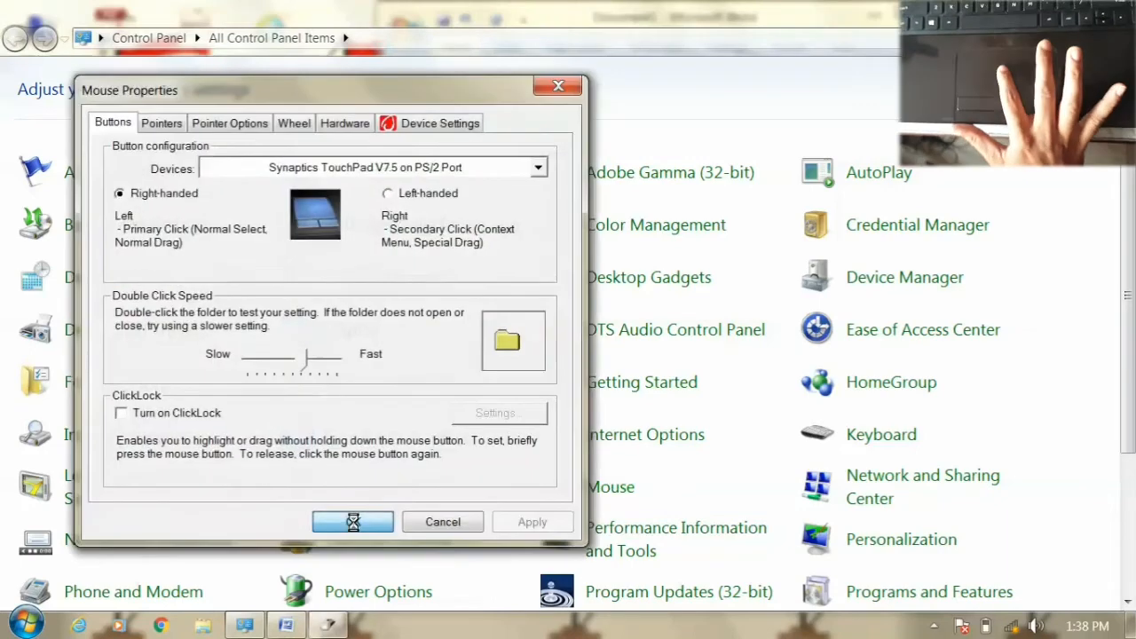
left_click(353, 522)
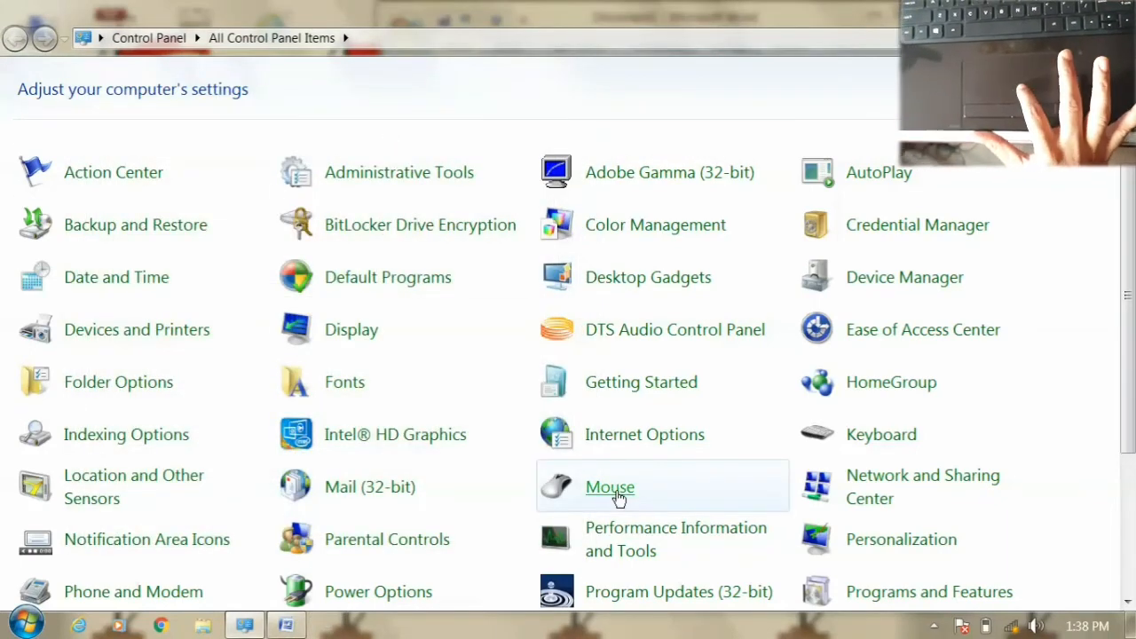
left_click(613, 487)
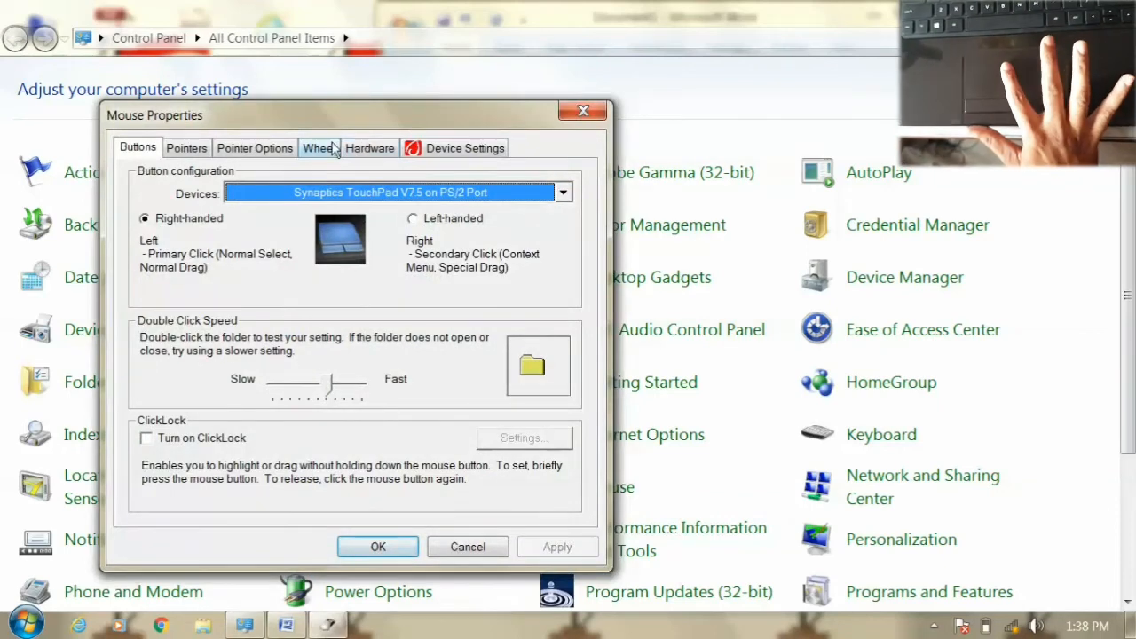
left_click(327, 149)
left_click(355, 153)
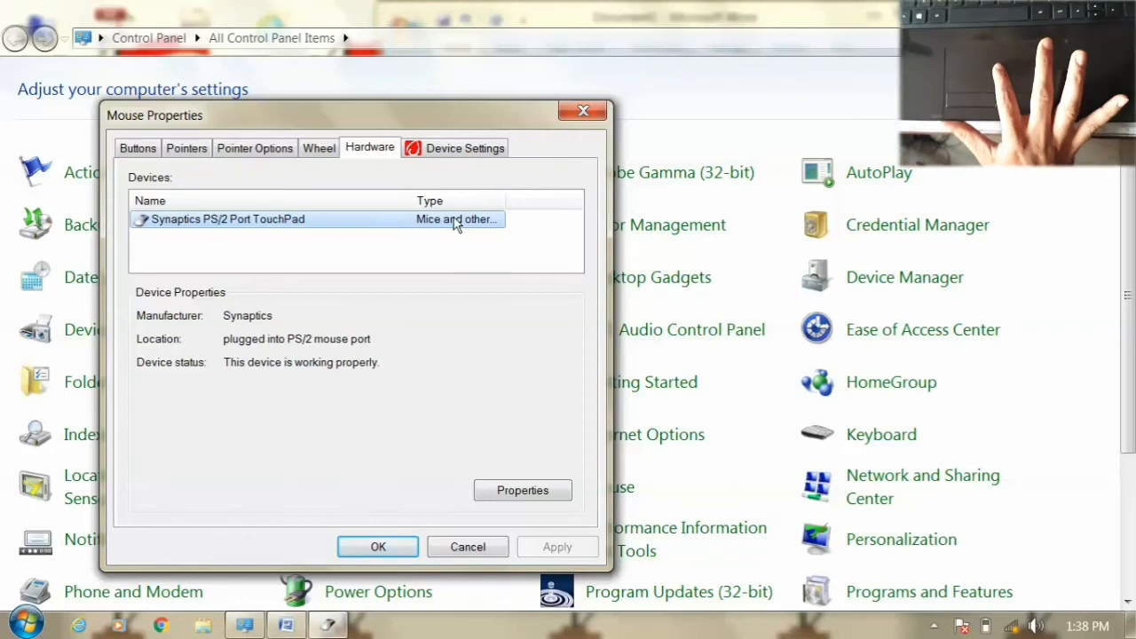
left_click(452, 151)
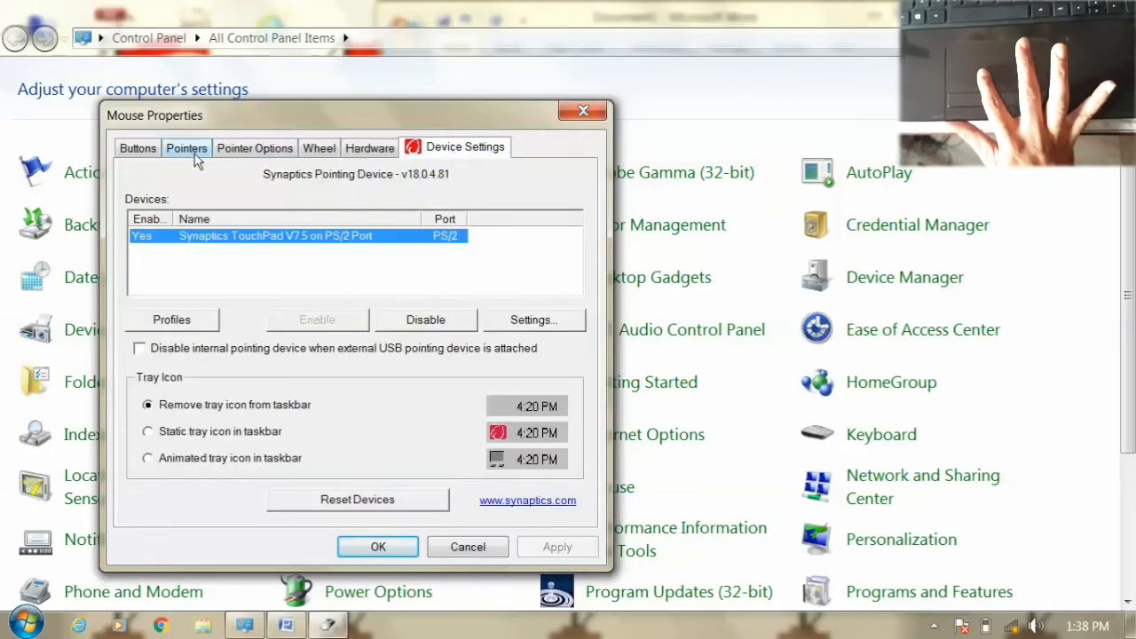
left_click(381, 547)
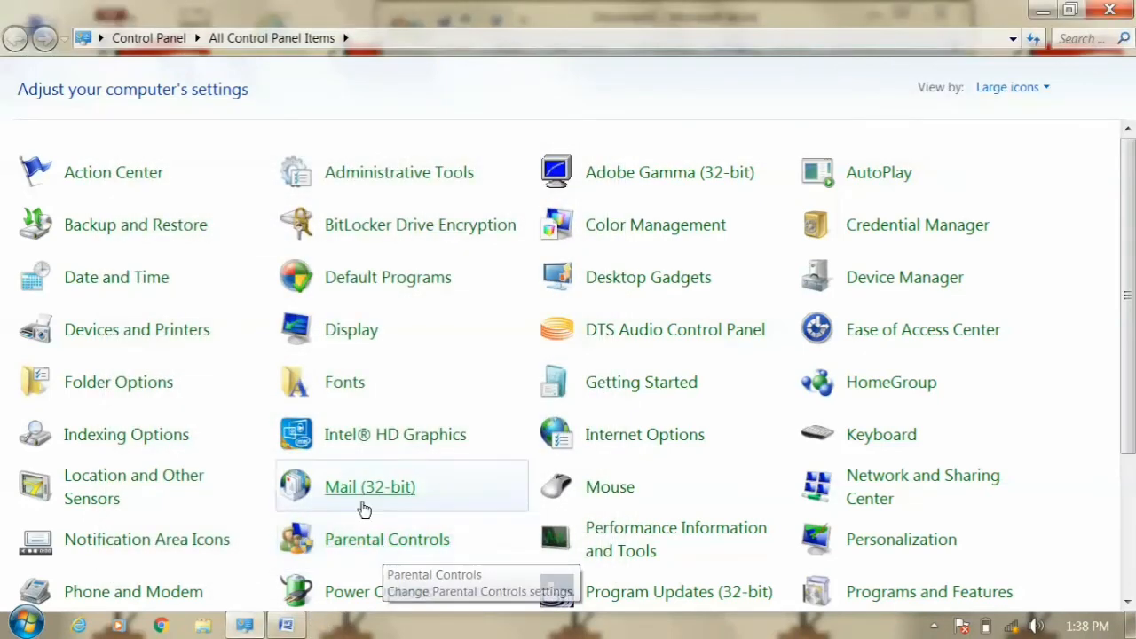
Step: Open the Keyboard properties, lower the repeat rate almost to Slow, and test it with a run of the letter f
left_click(888, 441)
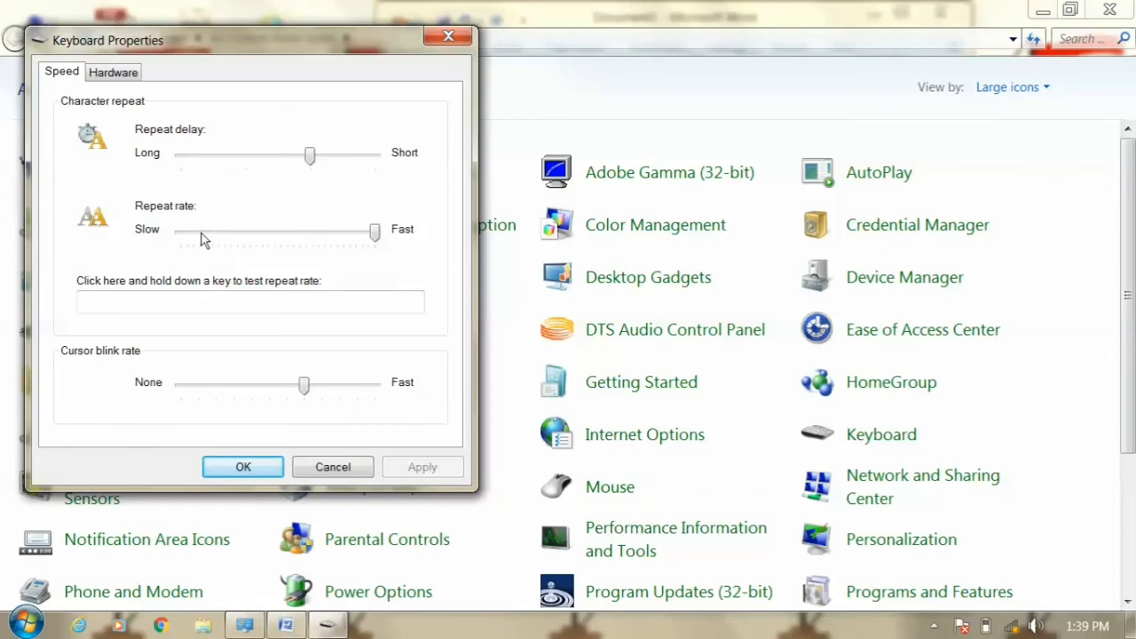
left_click(200, 235)
left_click(200, 234)
left_click(201, 234)
left_click(200, 234)
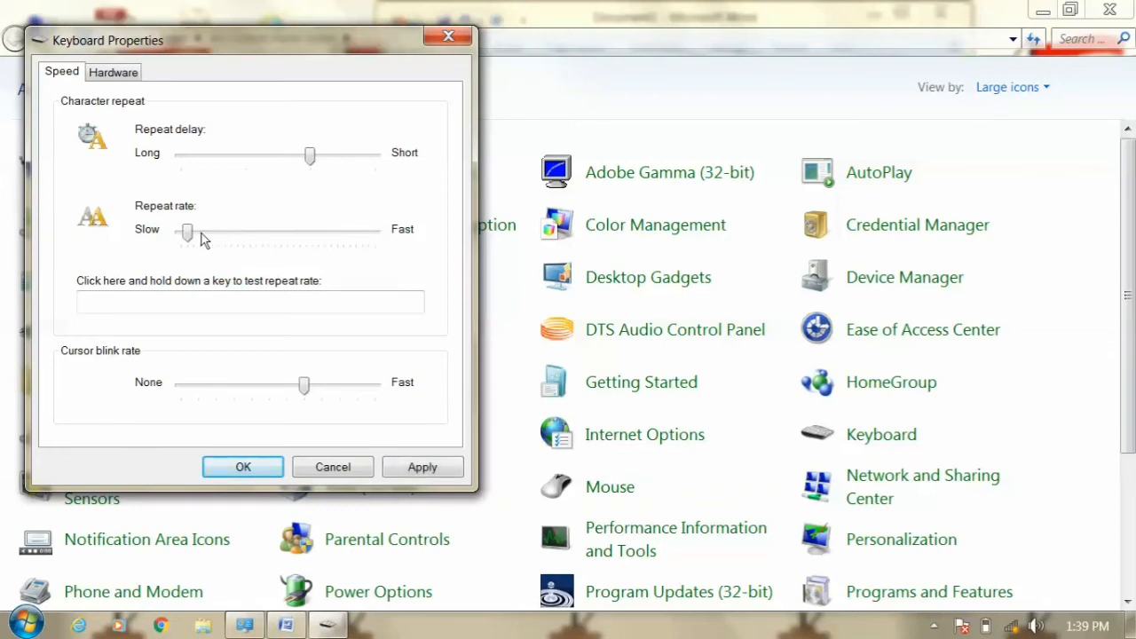
left_click(170, 300)
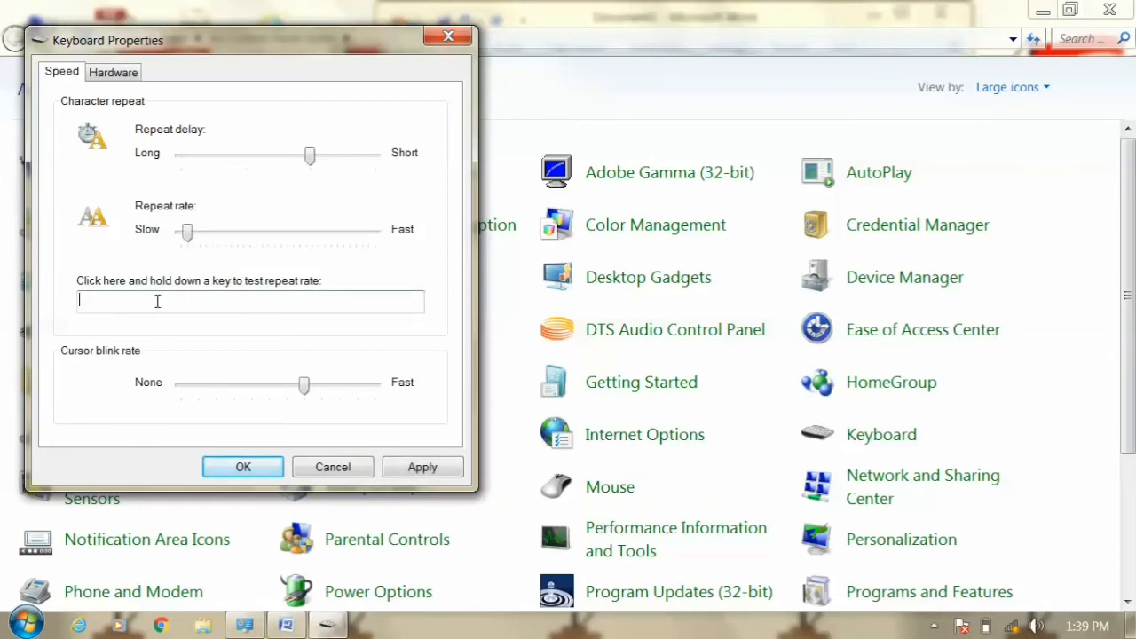
type("fffffffffff")
Step: Raise the keyboard repeat rate close to Fast and test it with a long run of the letter h
left_click_drag(275, 232, 345, 241)
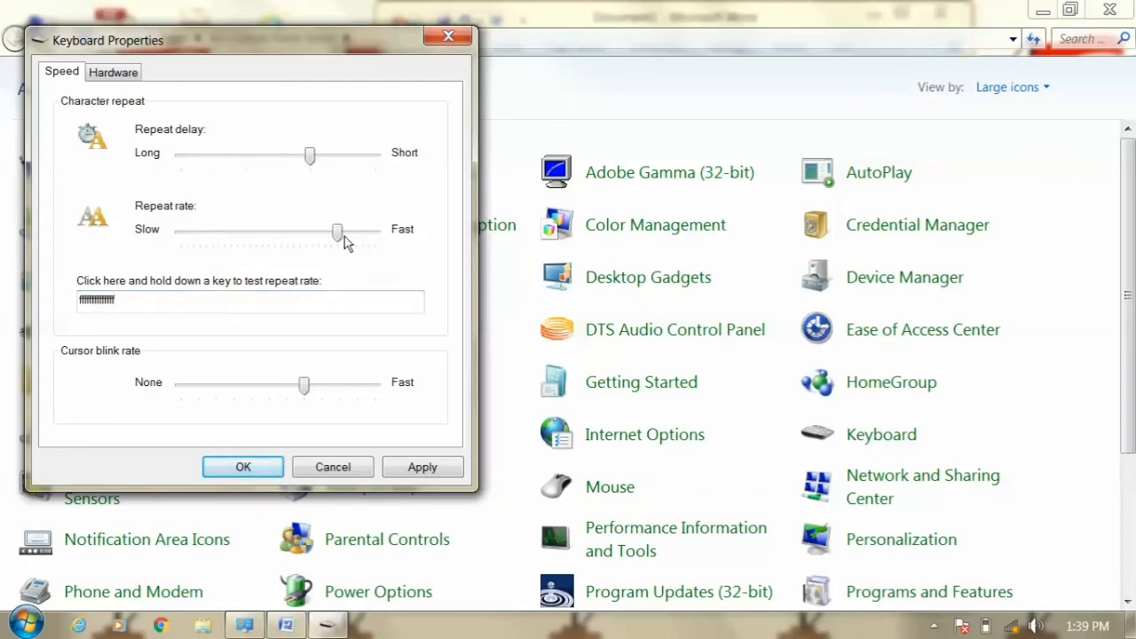
left_click(203, 306)
type("hhhhhhhhhhhhhhhhhhhhhhhhhhhhhhhhhhhhhhhhhhhhhhhhhh")
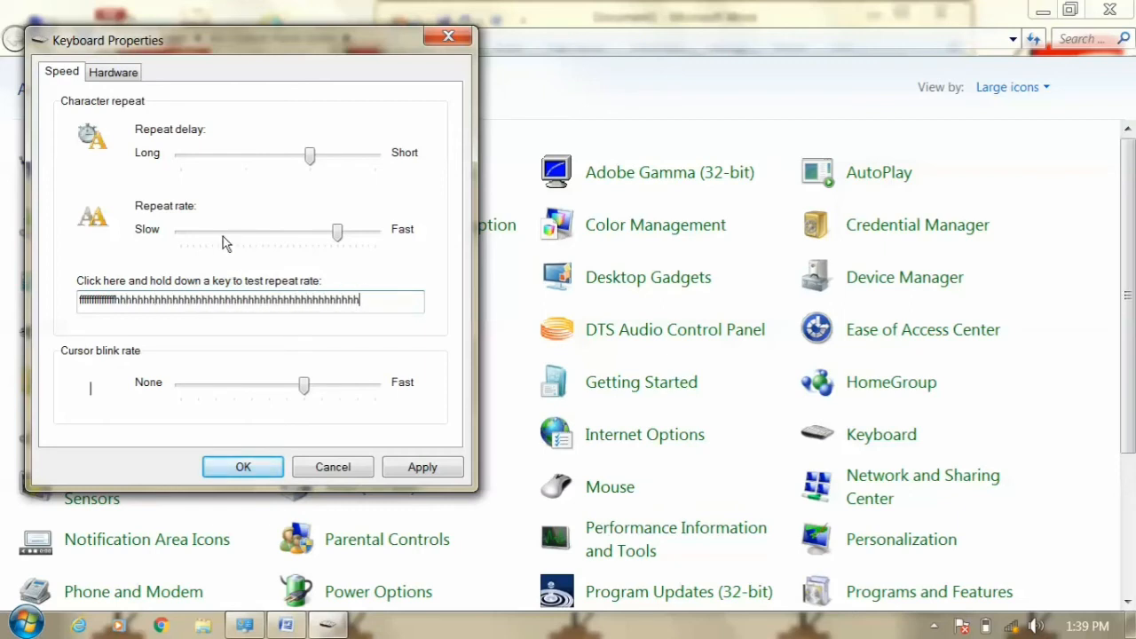
Step: Lower the repeat rate to about a quarter of its range and test it by deleting trailing h characters
left_click(223, 236)
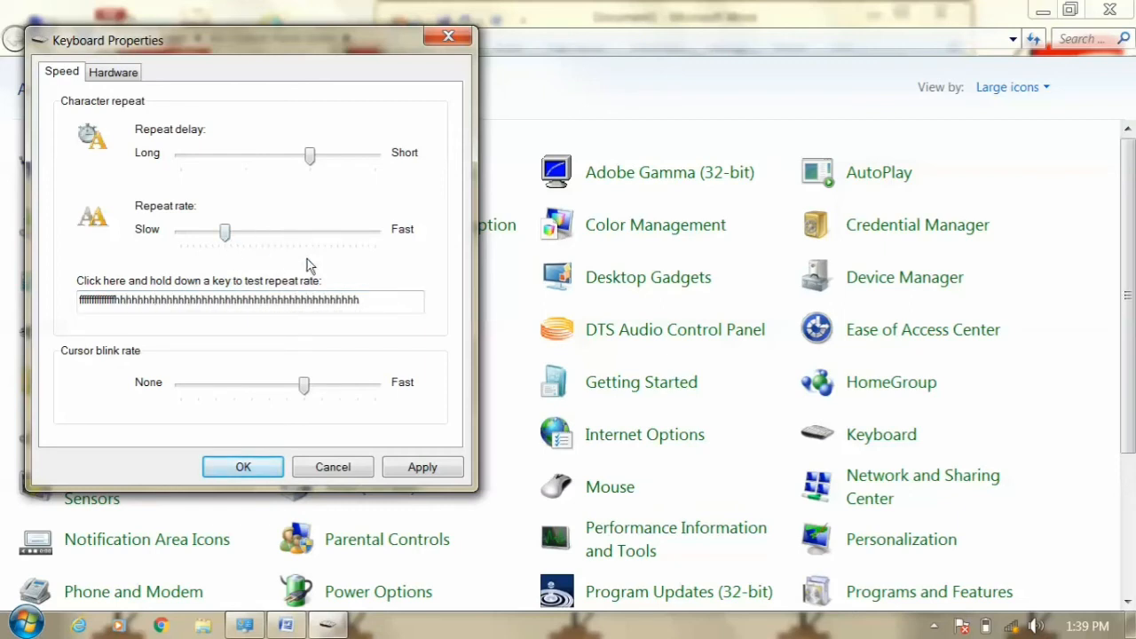
left_click(373, 310)
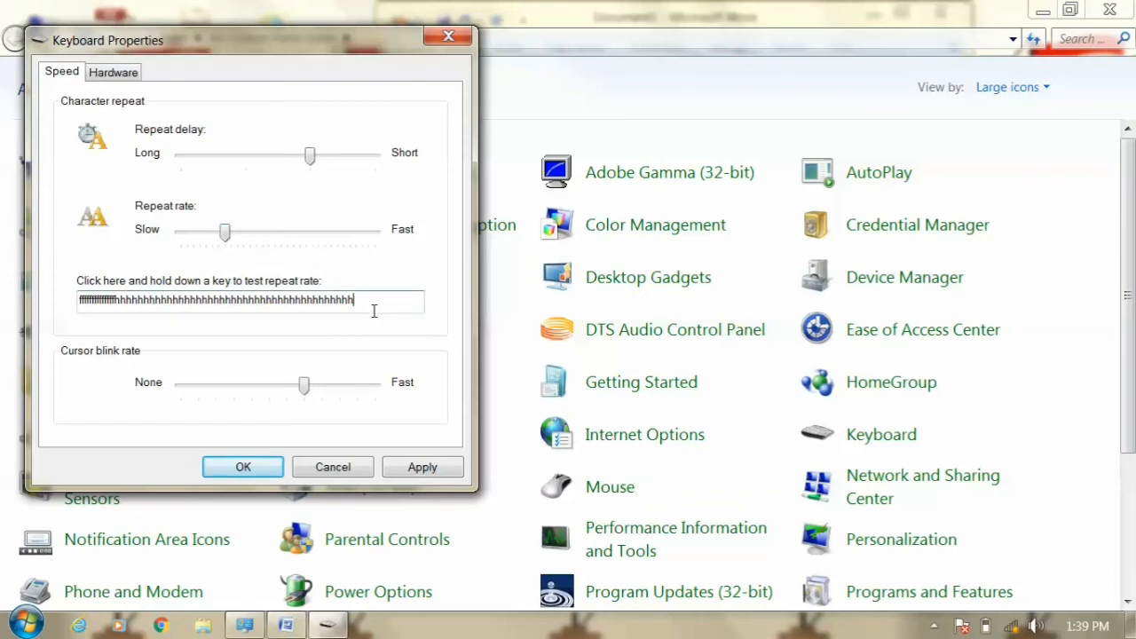
key("BackSpace")
key("BackSpace")
key("BackSpace")
key("BackSpace")
key("BackSpace")
key("BackSpace")
key("BackSpace")
key("BackSpace")
key("BackSpace")
key("BackSpace")
Step: Lower the keyboard repeat rate almost to Slow and test it by deleting a few trailing h characters
left_click(189, 233)
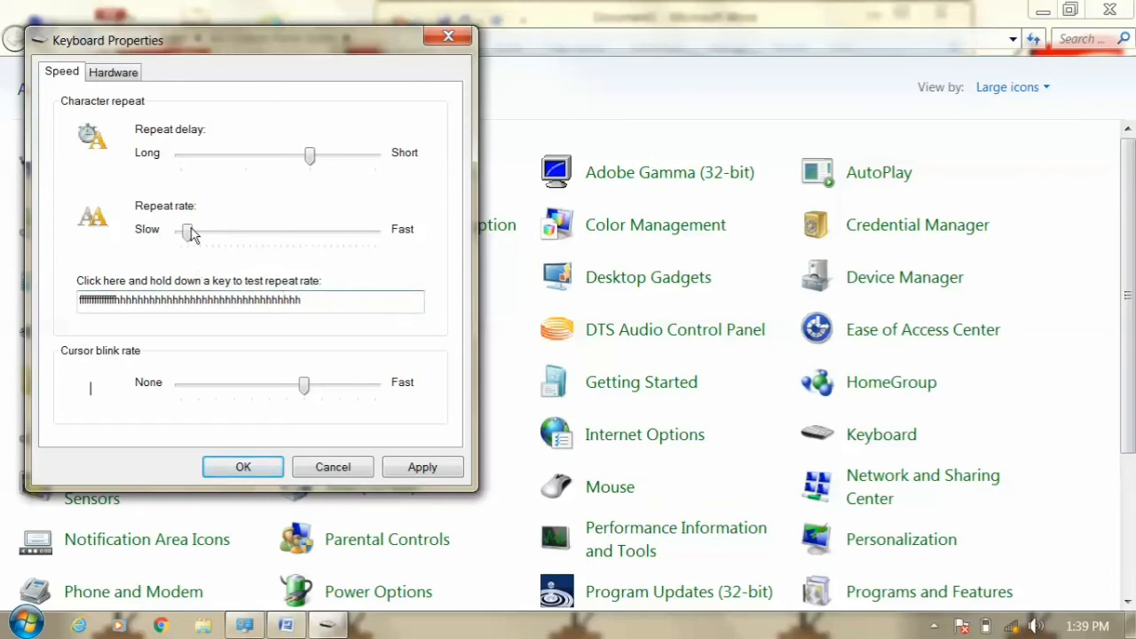
left_click(354, 307)
key("BackSpace")
key("BackSpace")
key("BackSpace")
Step: Raise the repeat rate fully to Fast and test it by deleting all remaining characters in the test field
left_click_drag(367, 244, 368, 241)
left_click(309, 294)
key("BackSpace")
key("BackSpace")
key("BackSpace")
key("BackSpace")
key("BackSpace")
key("BackSpace")
key("BackSpace")
key("BackSpace")
key("BackSpace")
key("BackSpace")
key("BackSpace")
key("BackSpace")
key("BackSpace")
key("BackSpace")
key("BackSpace")
key("BackSpace")
key("BackSpace")
key("BackSpace")
key("BackSpace")
key("BackSpace")
key("BackSpace")
key("BackSpace")
key("BackSpace")
key("BackSpace")
key("BackSpace")
key("BackSpace")
key("BackSpace")
key("BackSpace")
key("BackSpace")
key("BackSpace")
key("BackSpace")
key("BackSpace")
key("BackSpace")
key("BackSpace")
key("BackSpace")
key("BackSpace")
key("BackSpace")
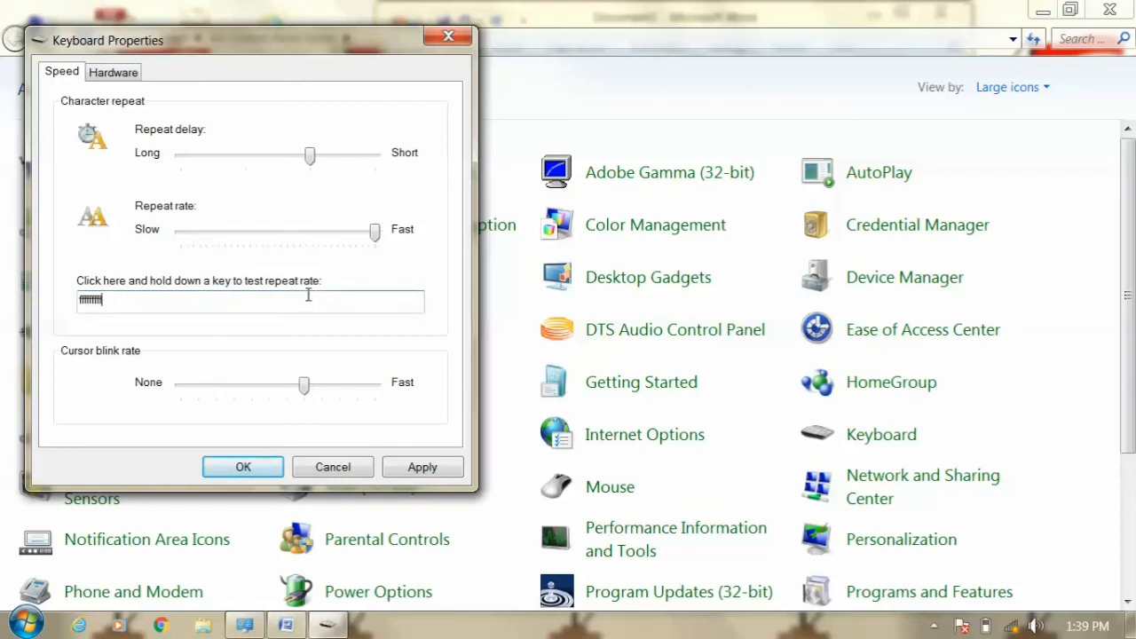
key("BackSpace")
key("BackSpace")
key("BackSpace")
key("BackSpace")
key("BackSpace")
key("BackSpace")
key("BackSpace")
Step: Lower the cursor blink rate almost to None and place the cursor in the test field to check its blinking
left_click(221, 389)
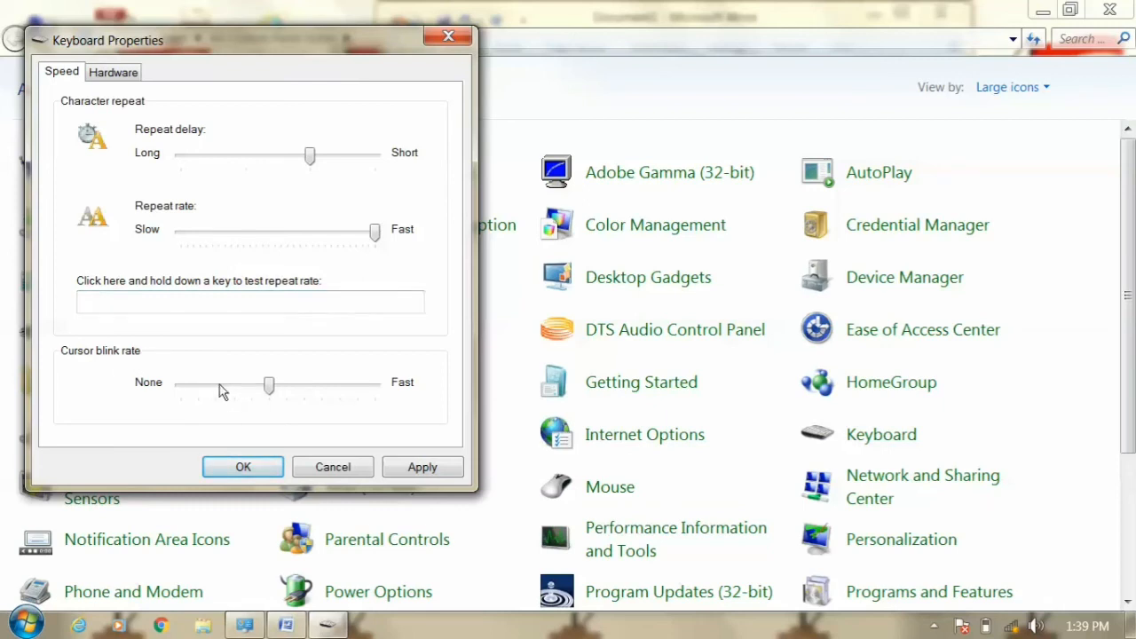
left_click(213, 387)
left_click(207, 384)
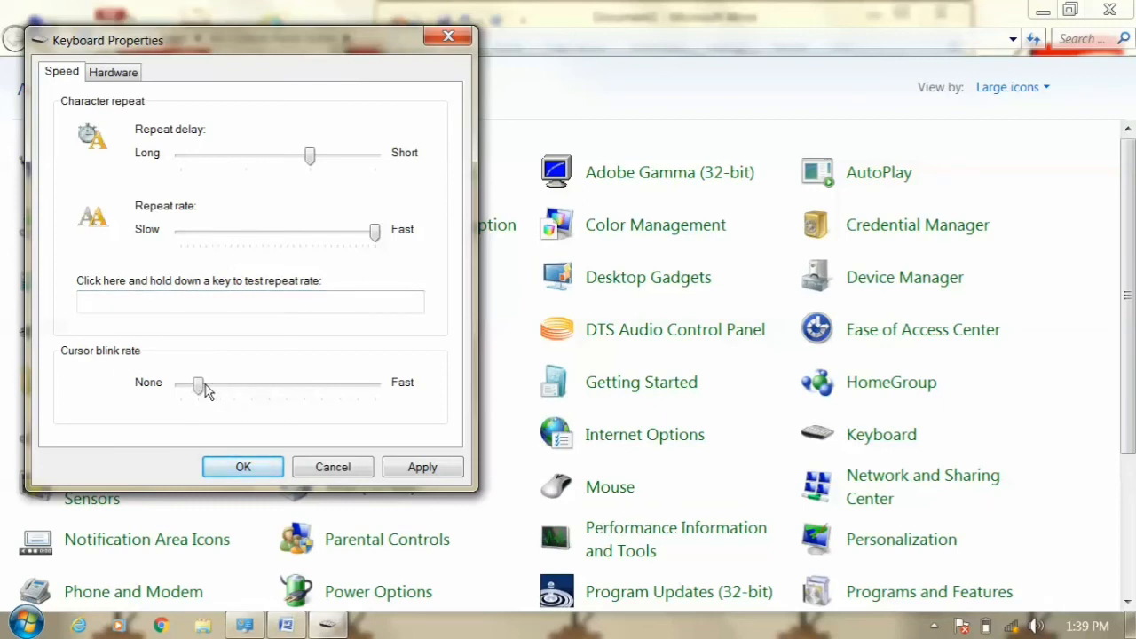
left_click(103, 304)
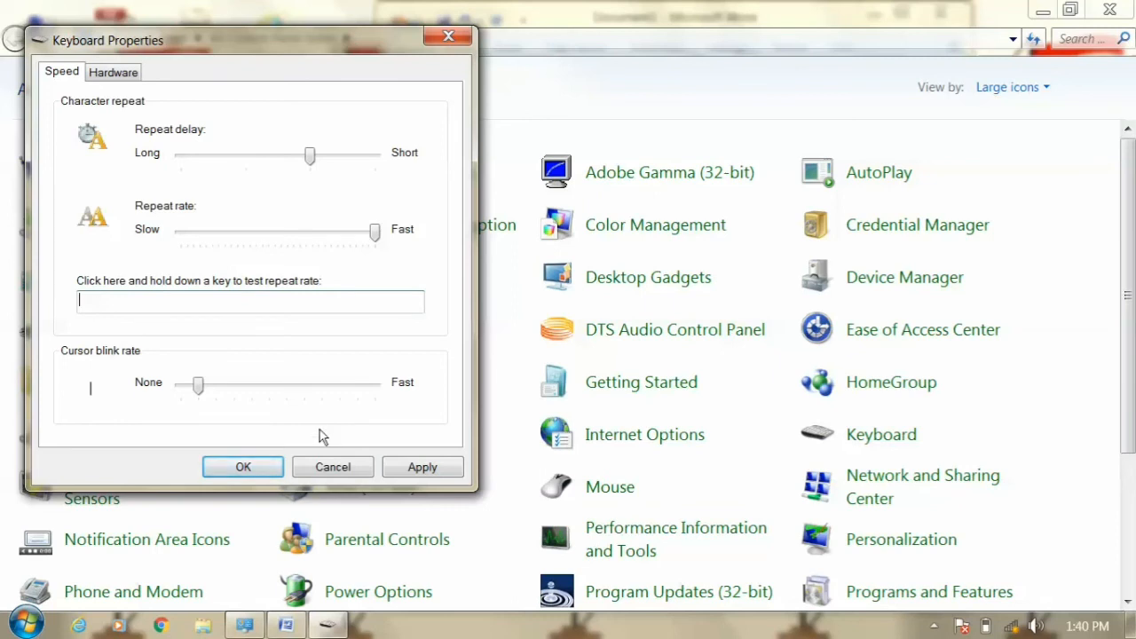
Step: Raise the cursor blink rate close to Fast and check the blinking cursor in the empty test field
left_click(346, 384)
left_click(347, 384)
left_click(346, 384)
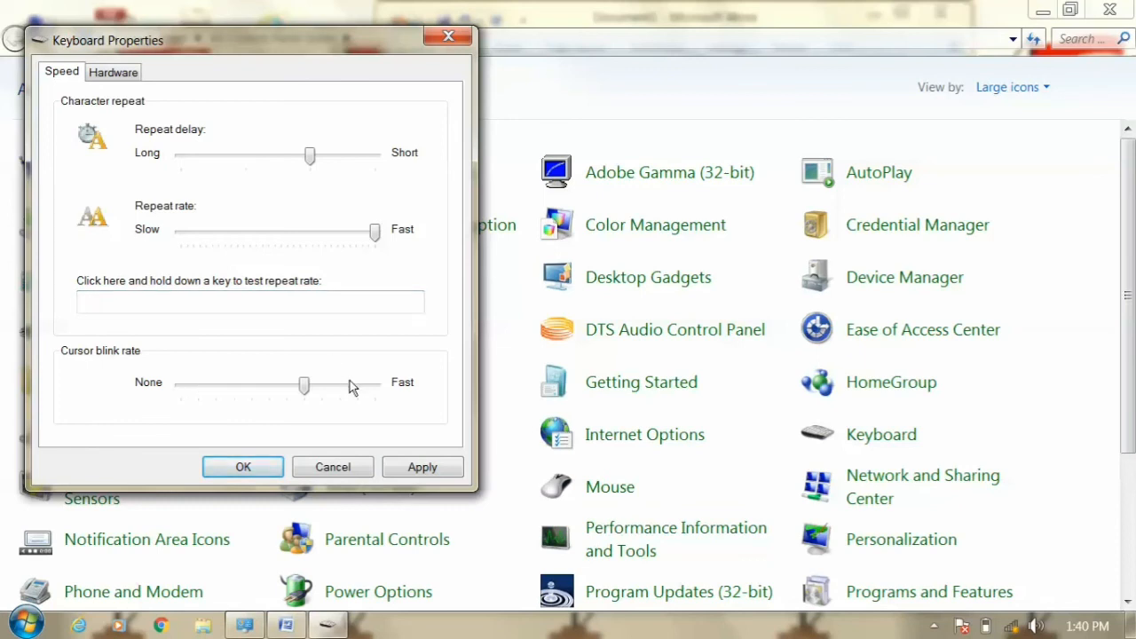
left_click(346, 384)
left_click(162, 295)
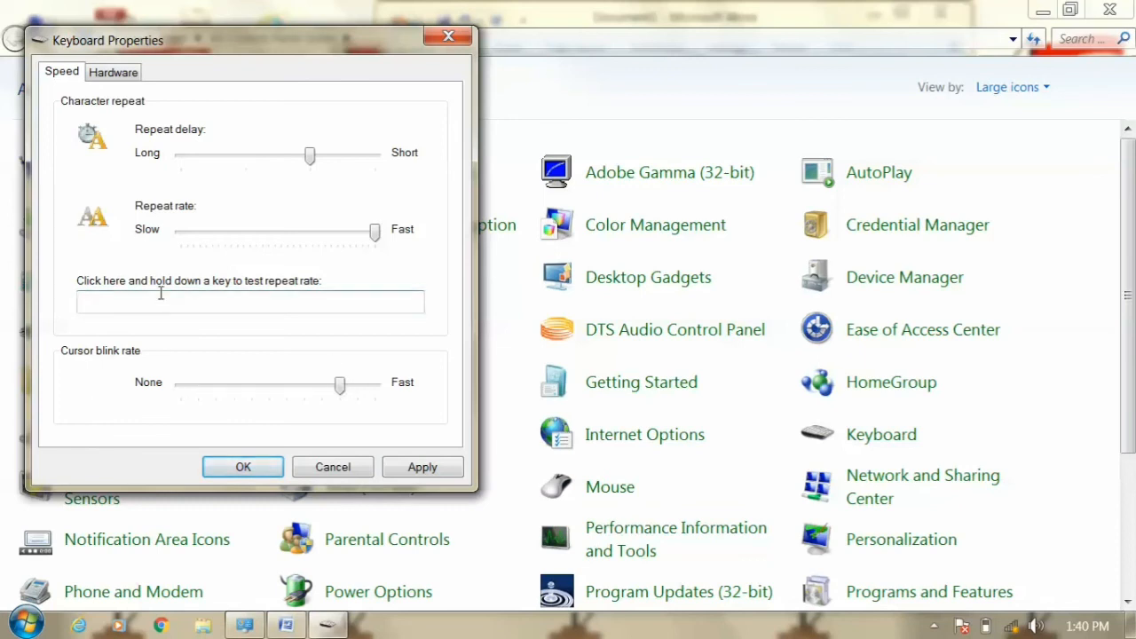
Step: Review the keyboard's hardware device details, look back at the speed settings, and return to the hardware details
left_click(108, 72)
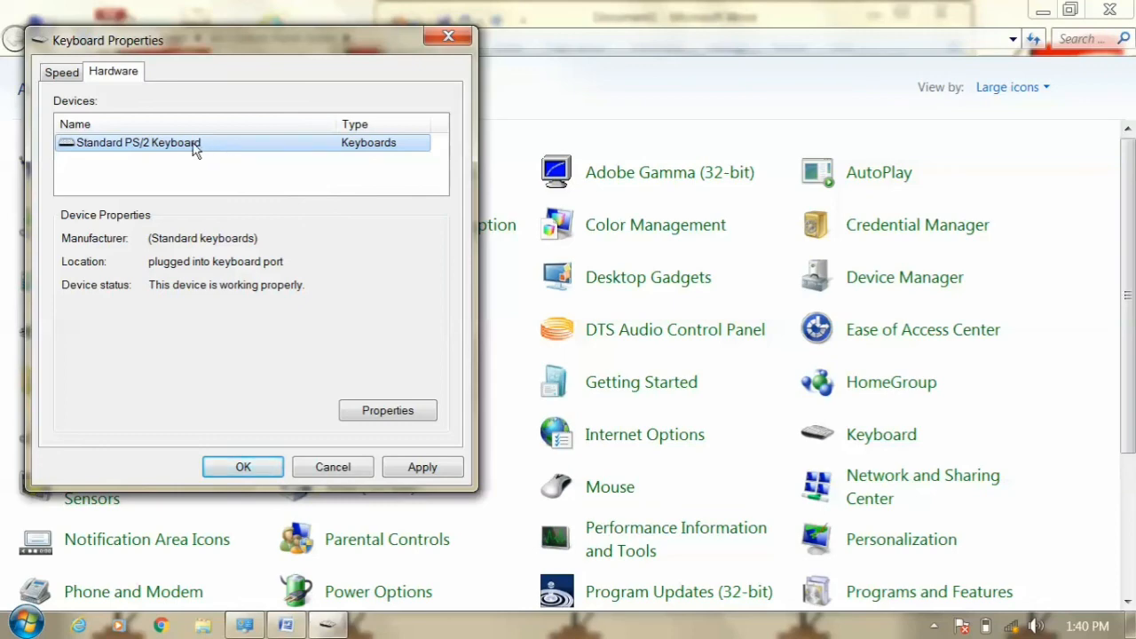
left_click(56, 74)
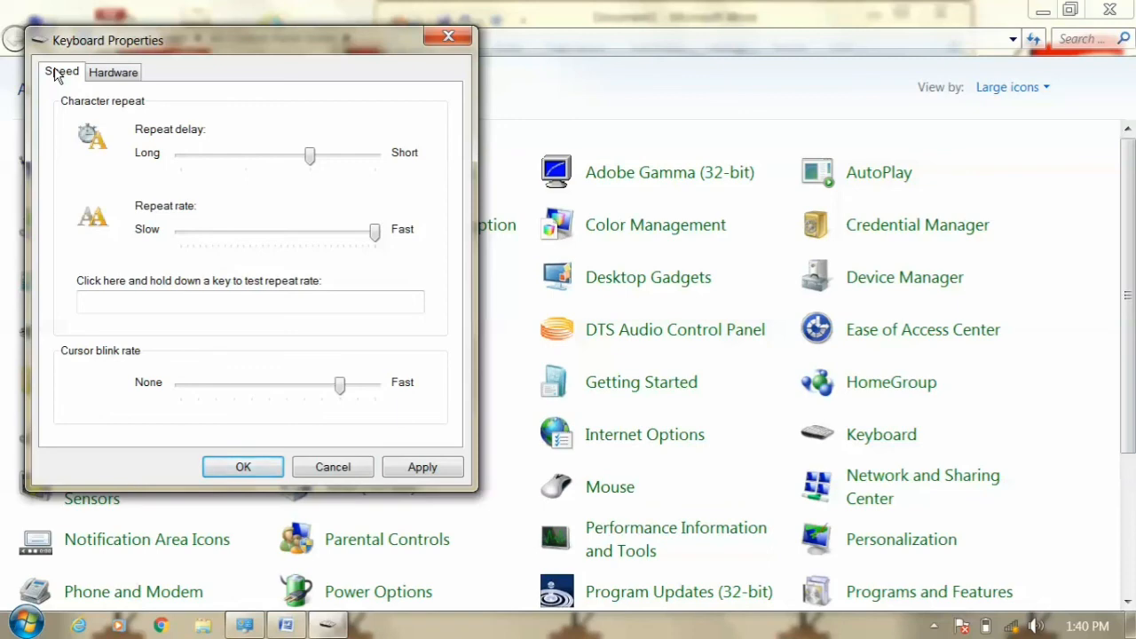
left_click(112, 76)
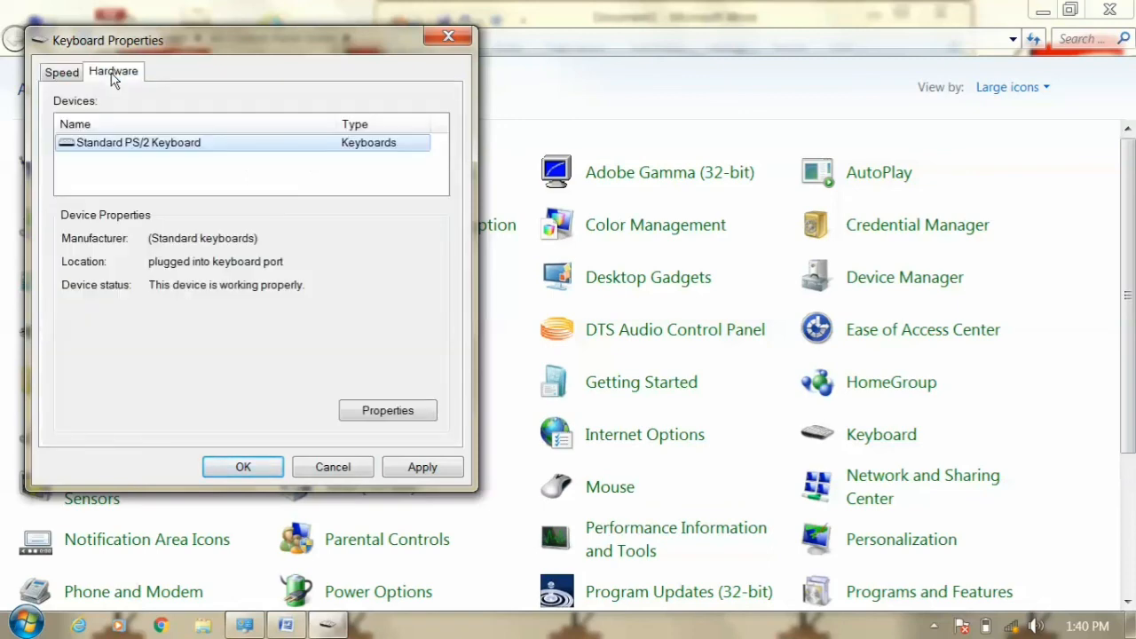